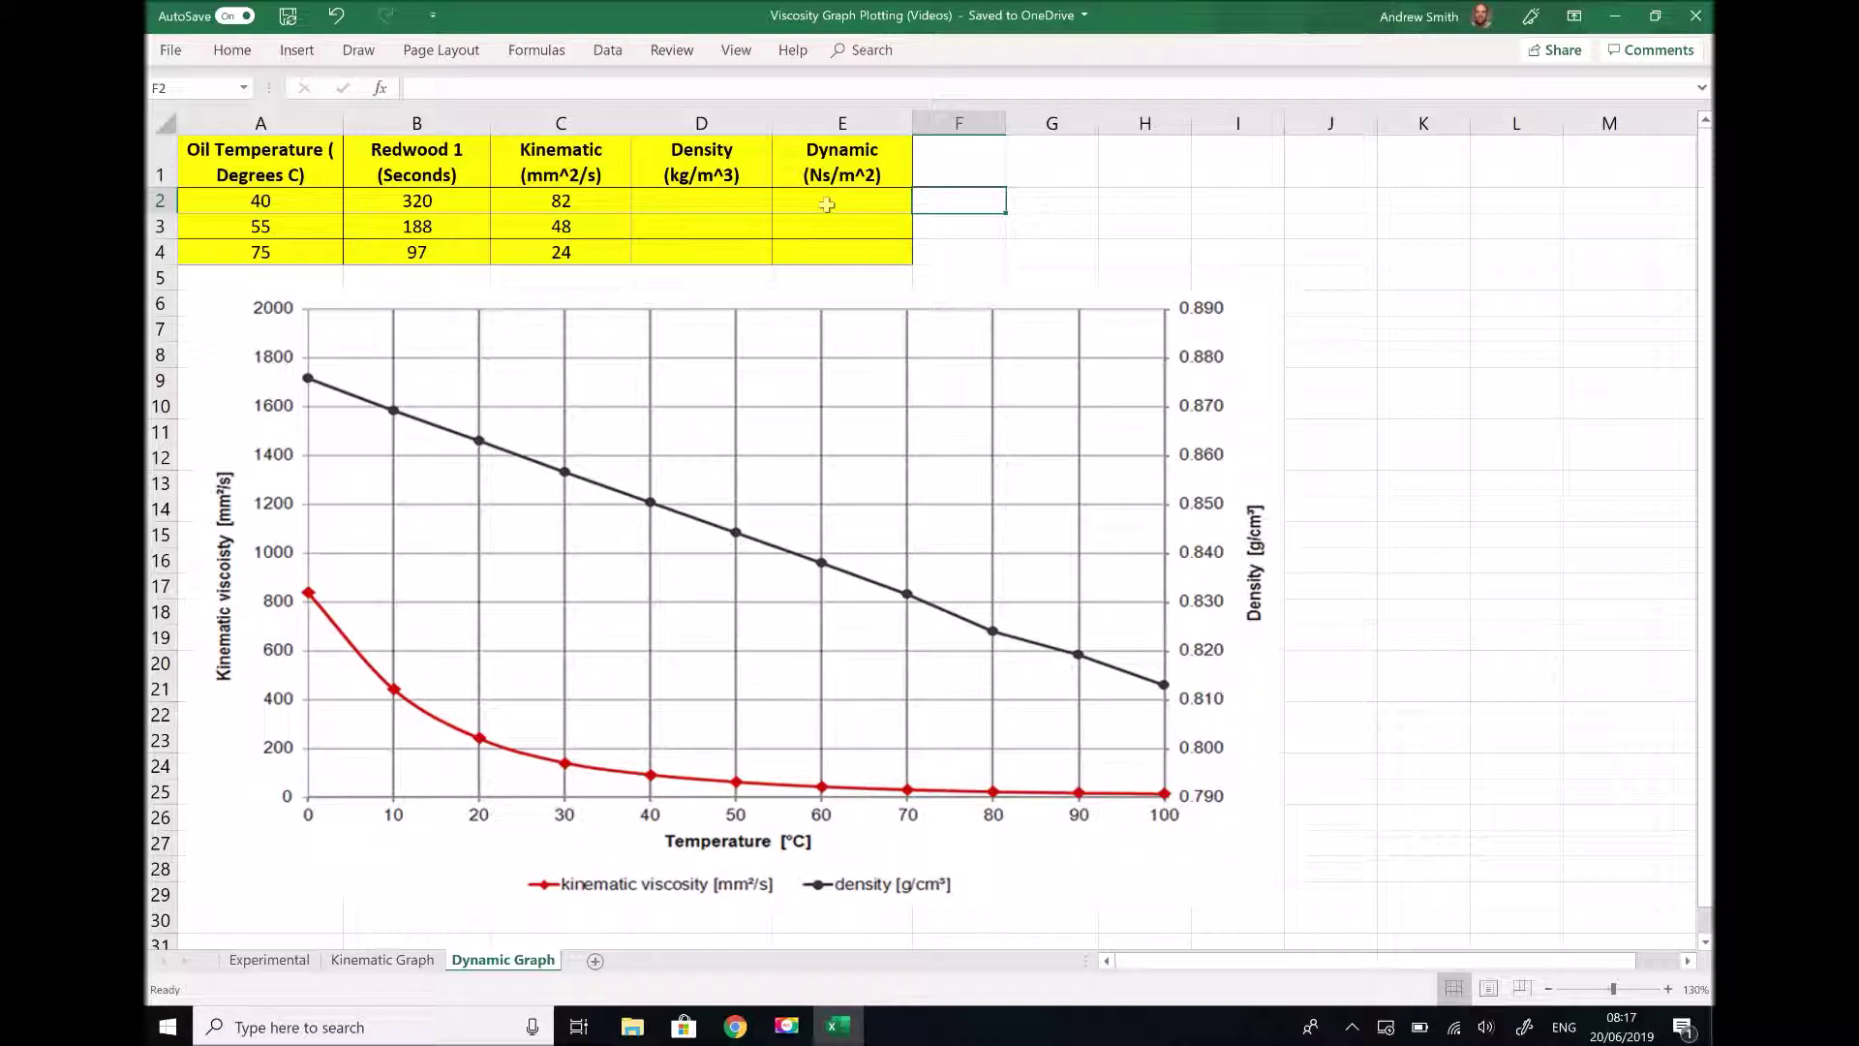
Enter densities 850, 841 and 827 kg/m^3 into D2:D4
left_click(687, 200)
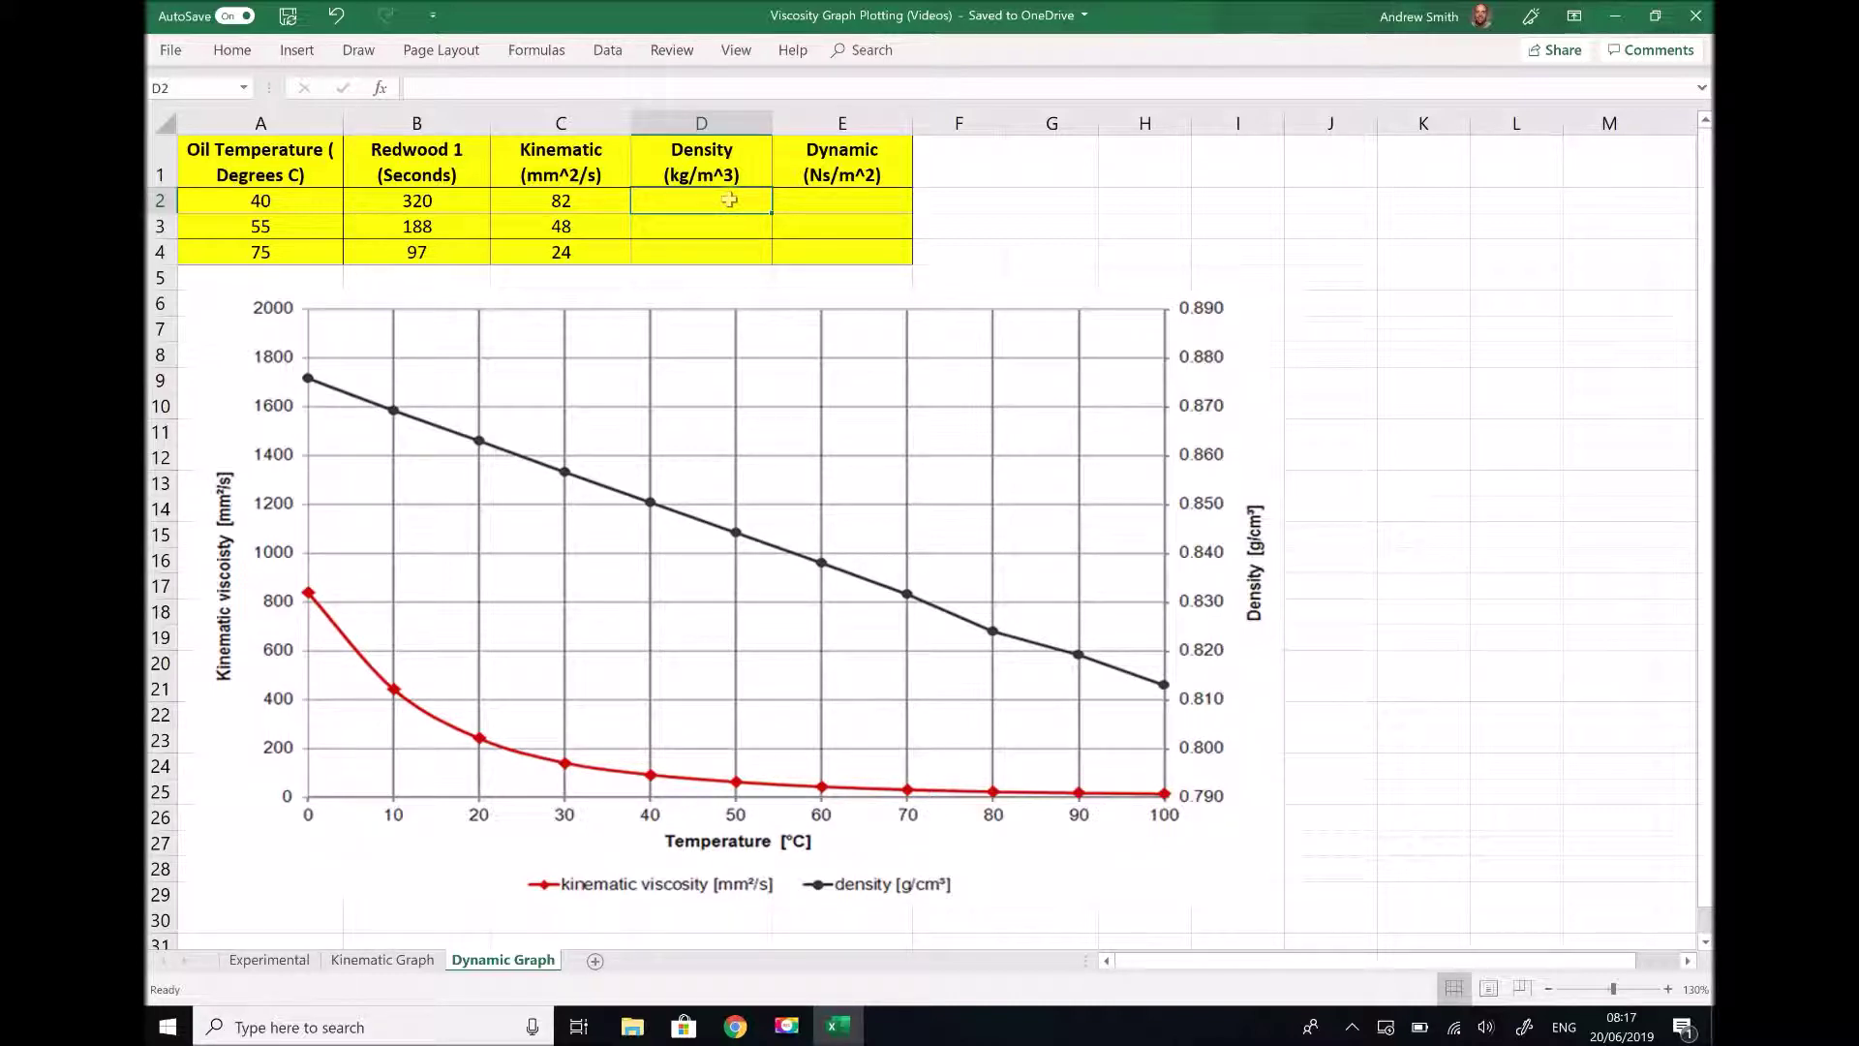
type("850")
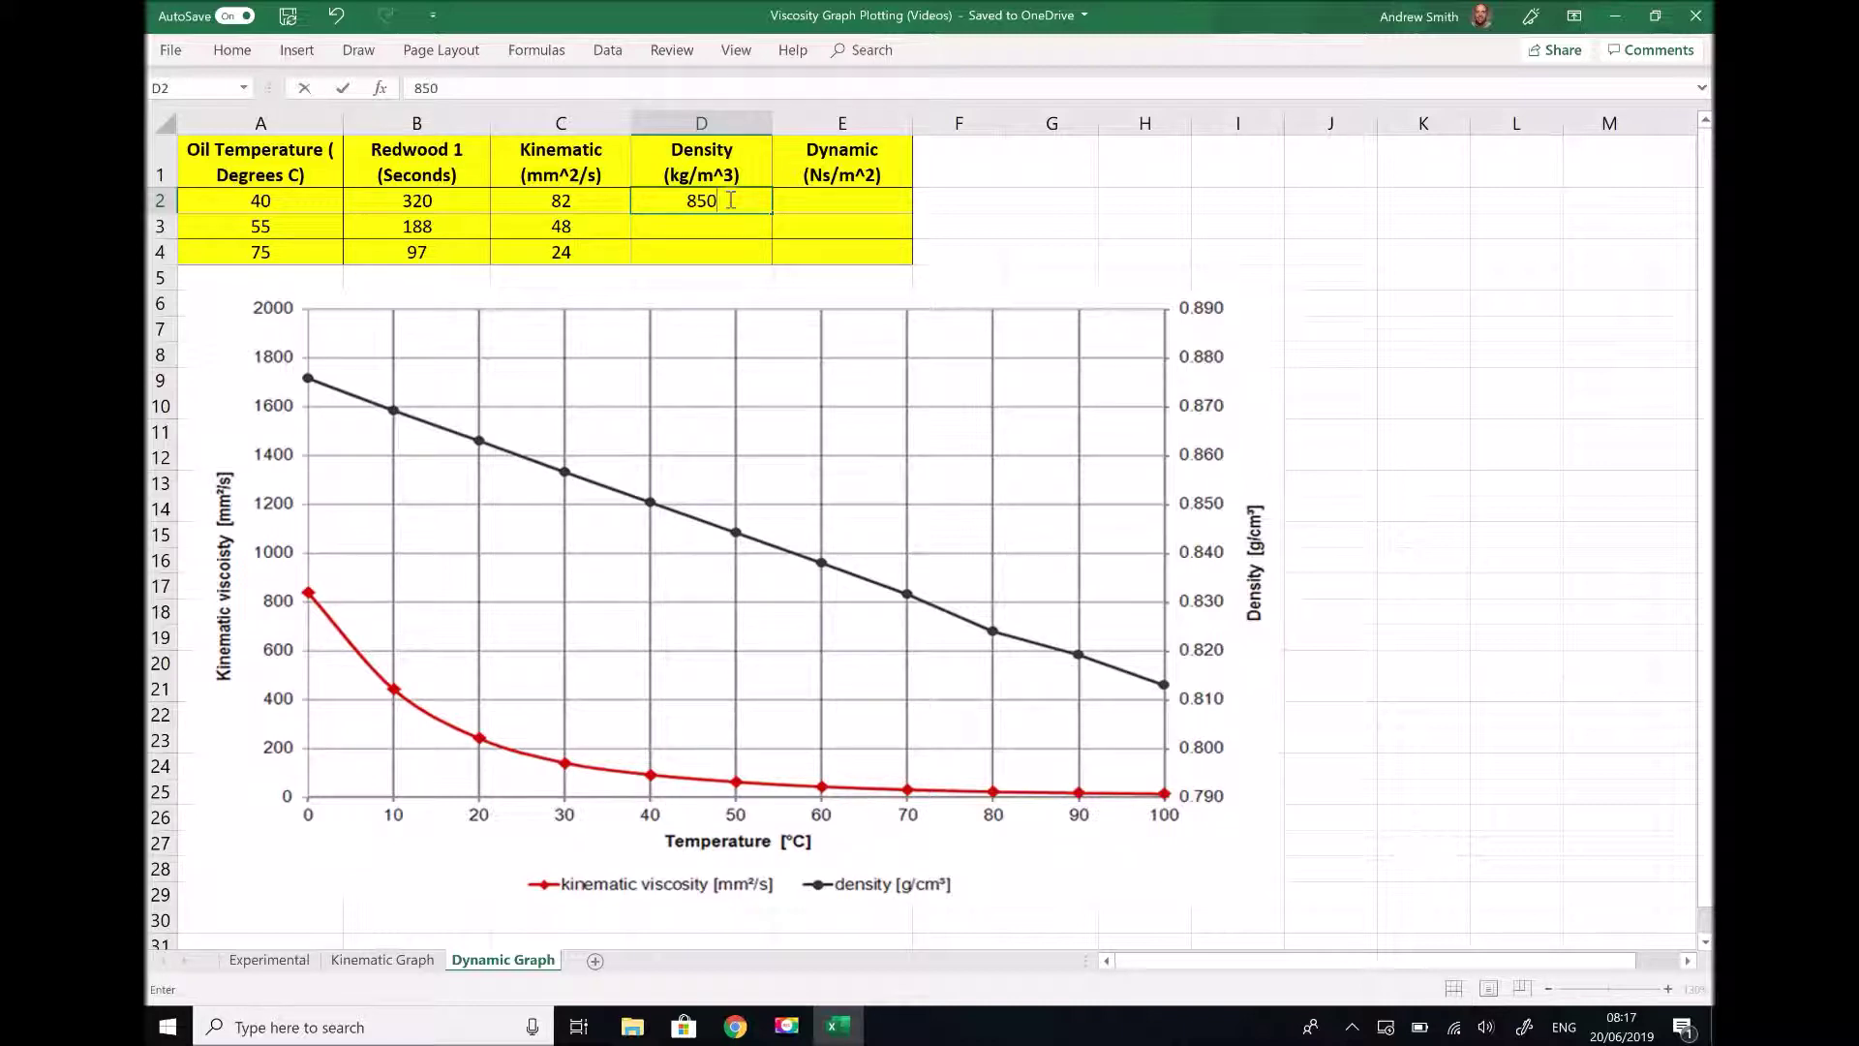
key("Return")
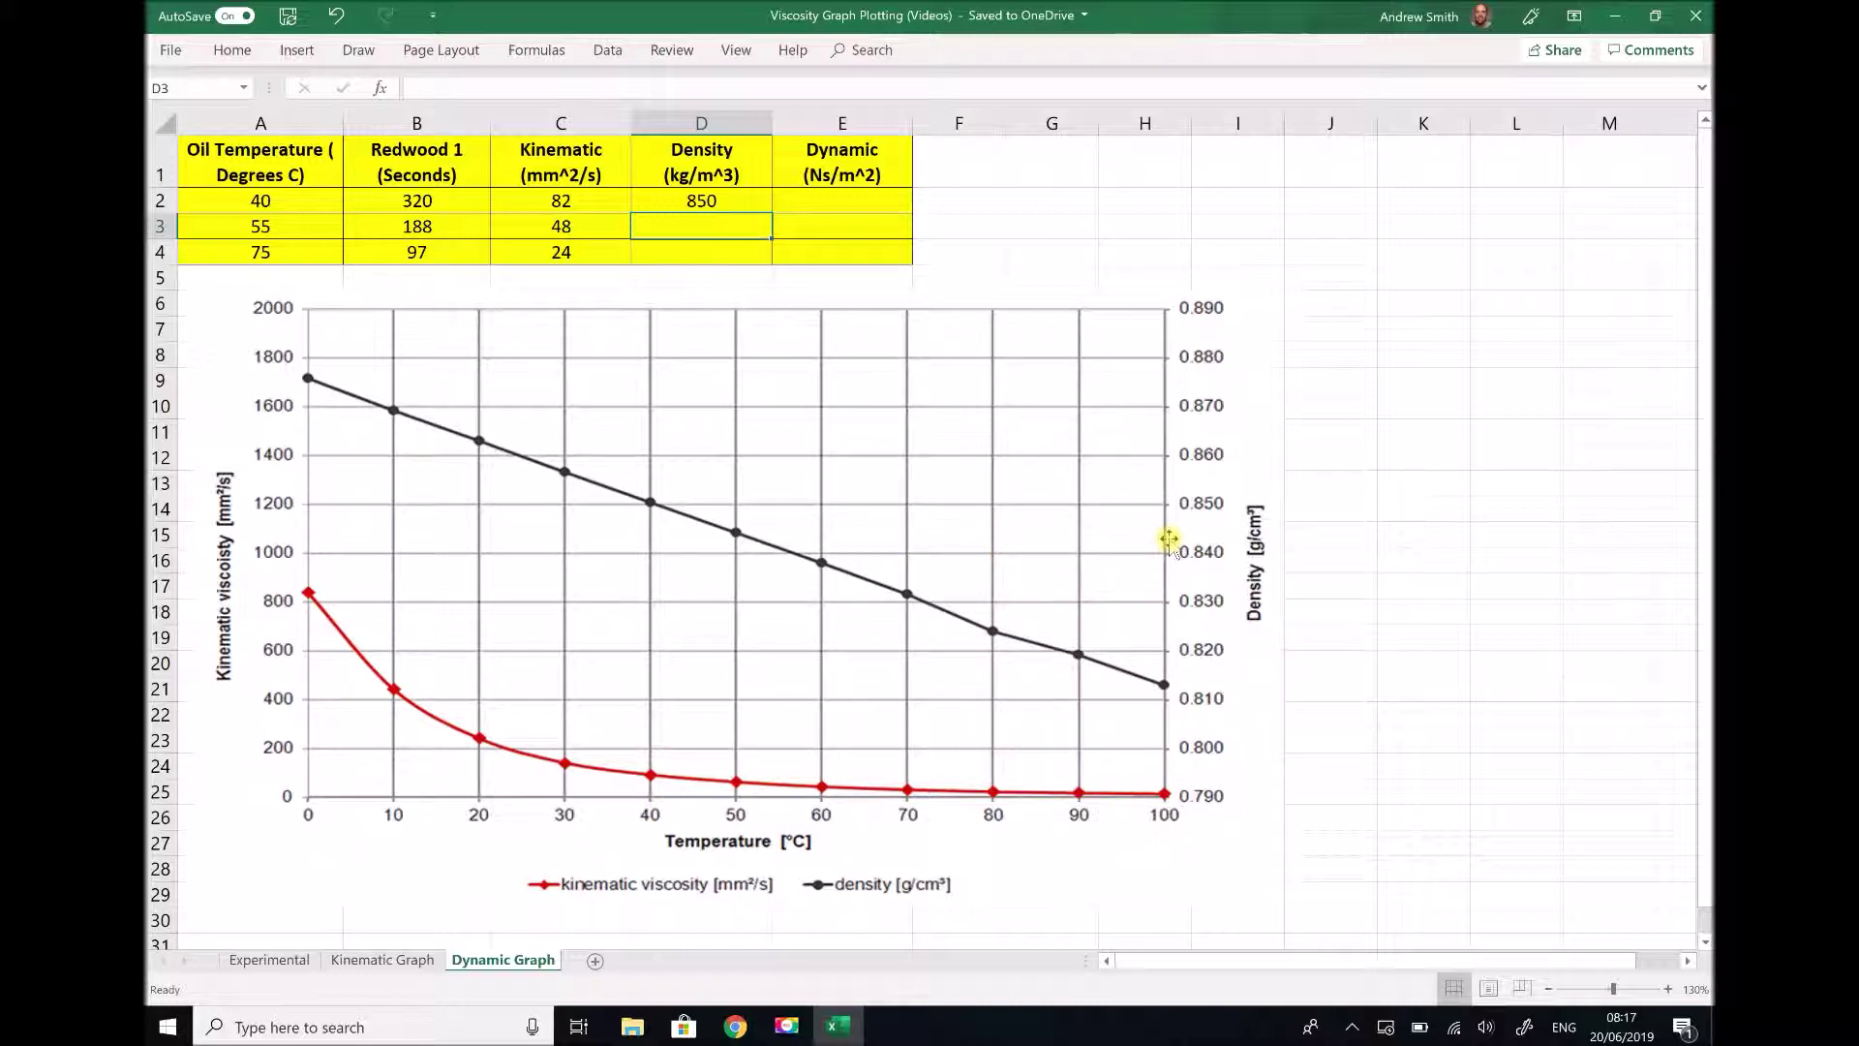
type("8")
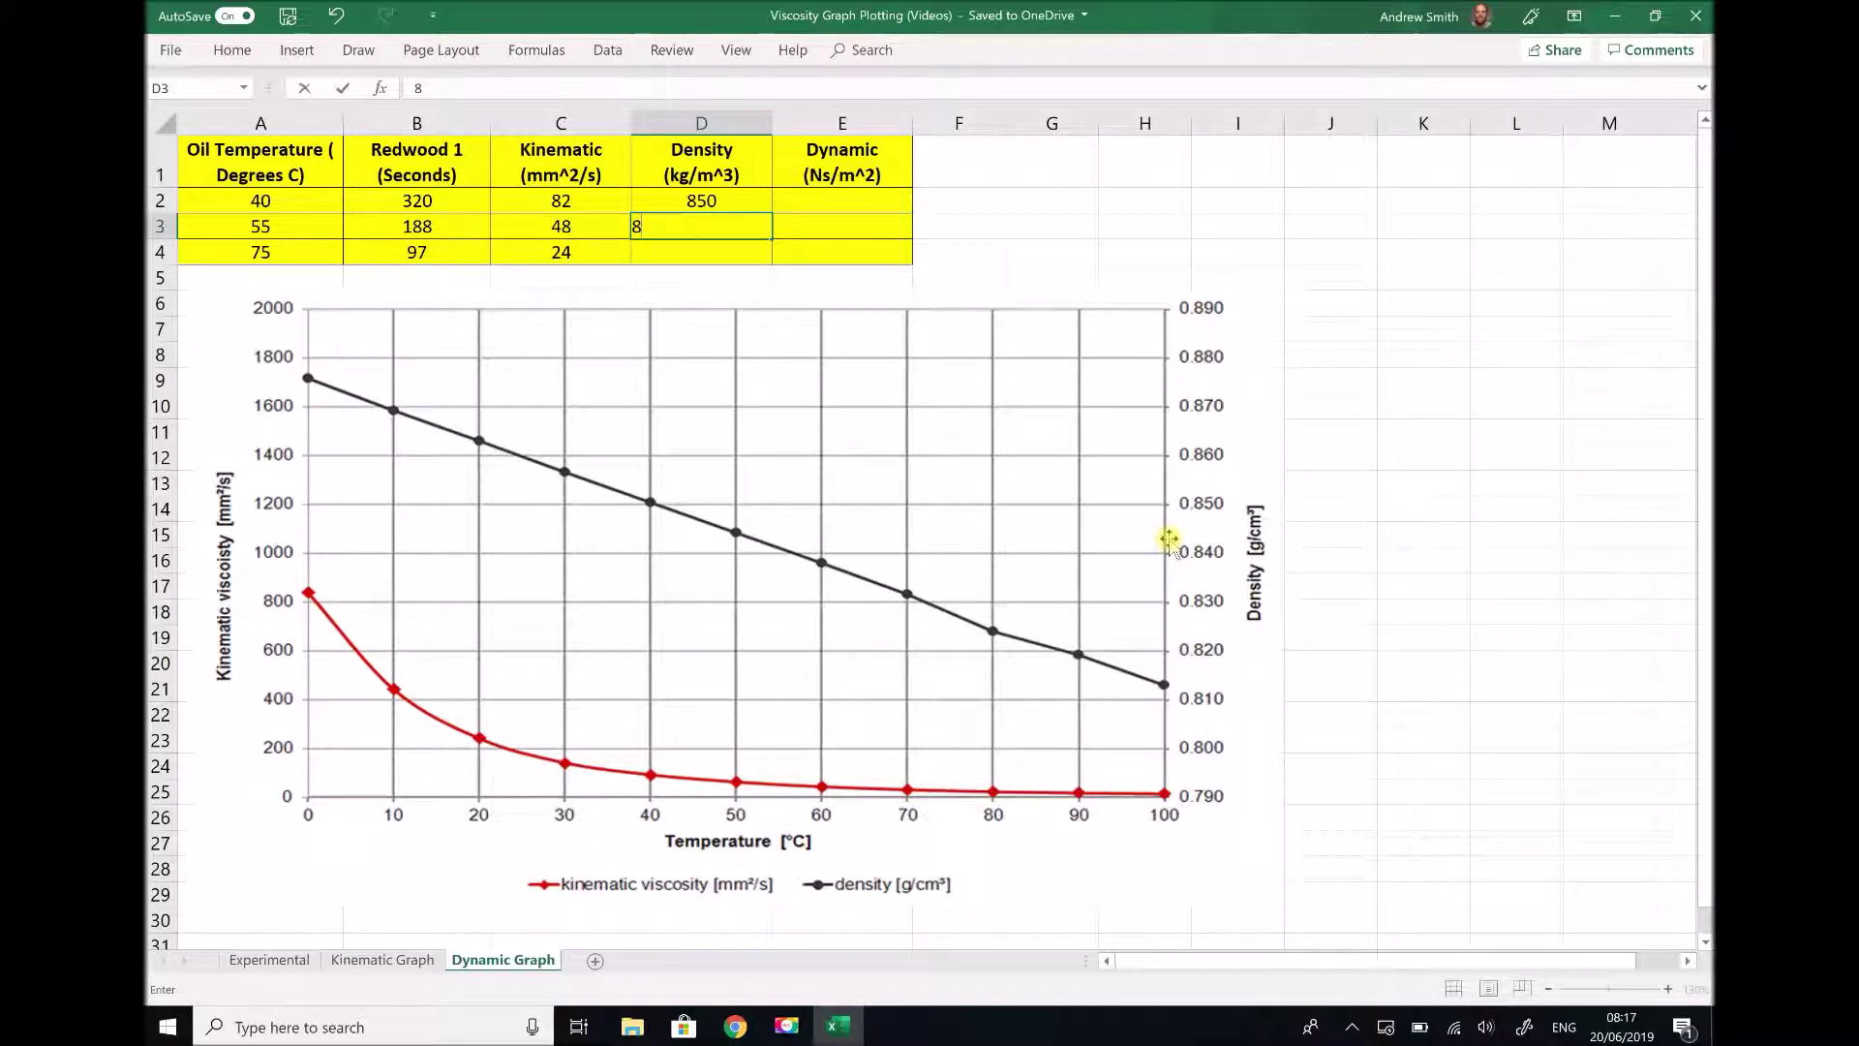
type("42")
key("BackSpace")
type("1")
key("Return")
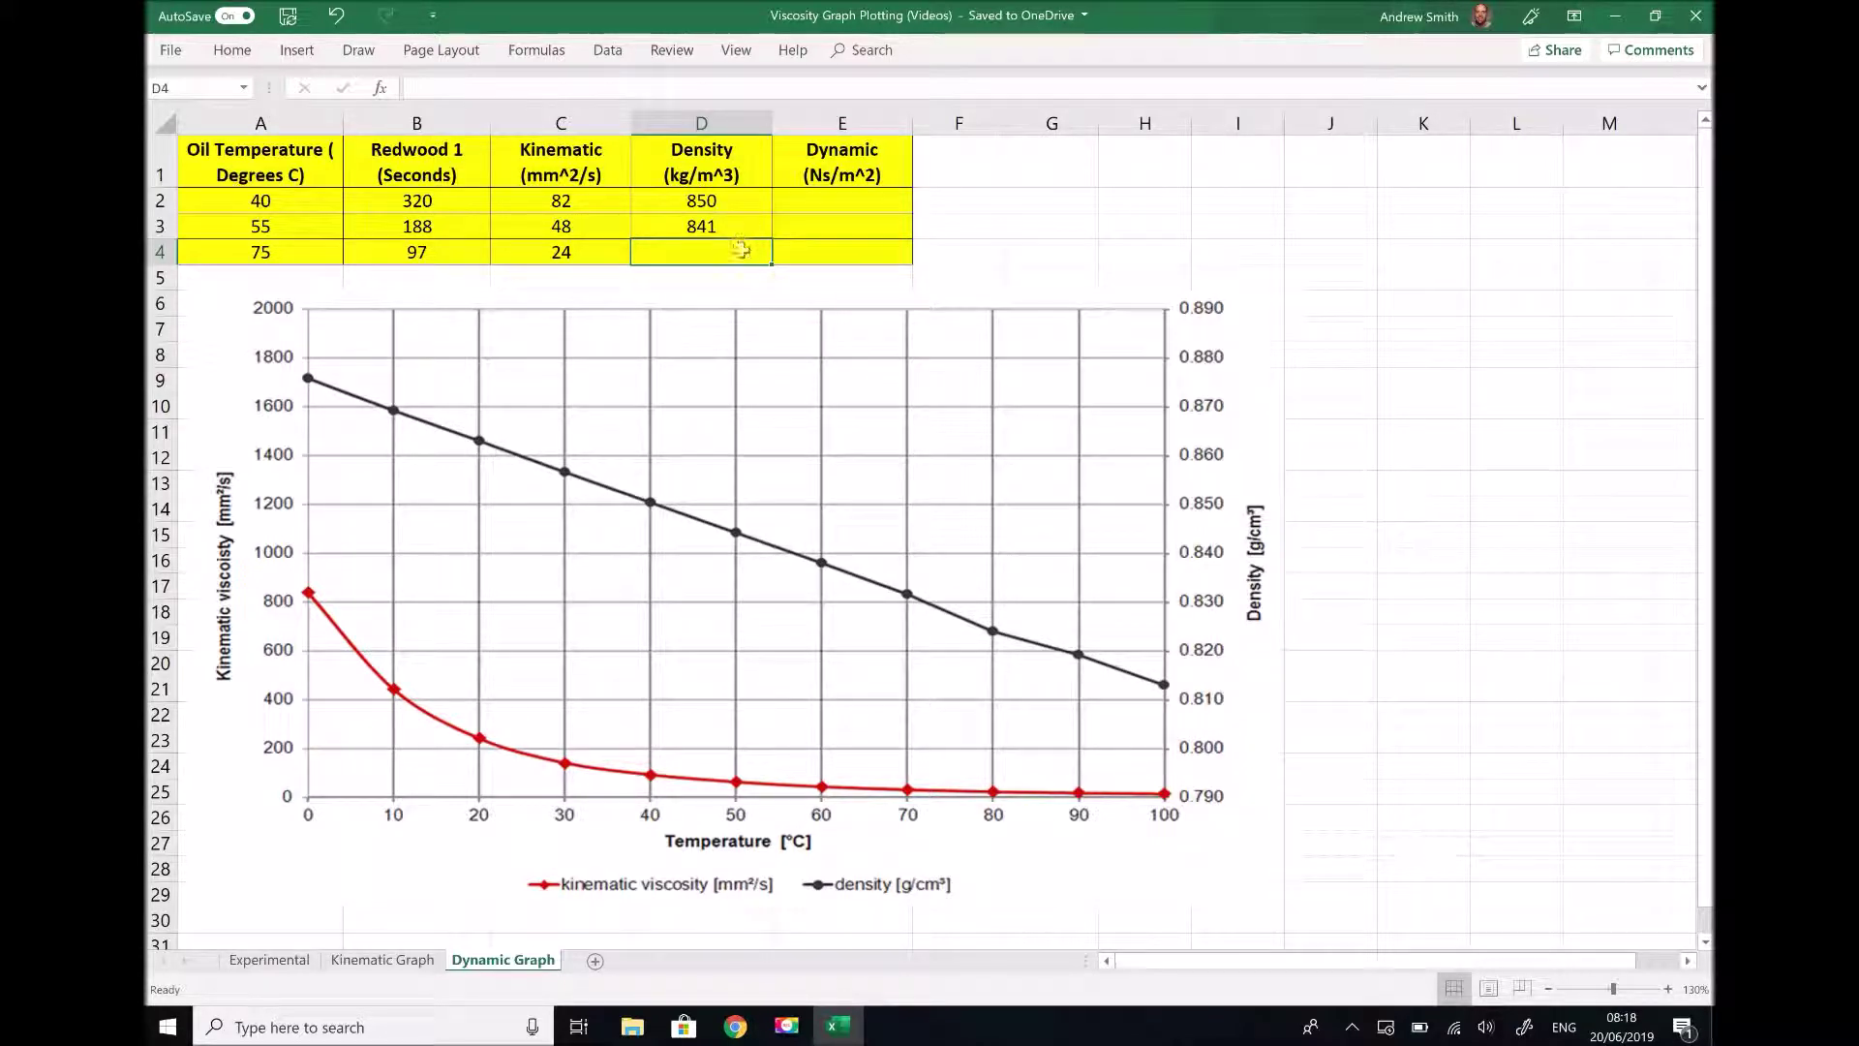
type("82")
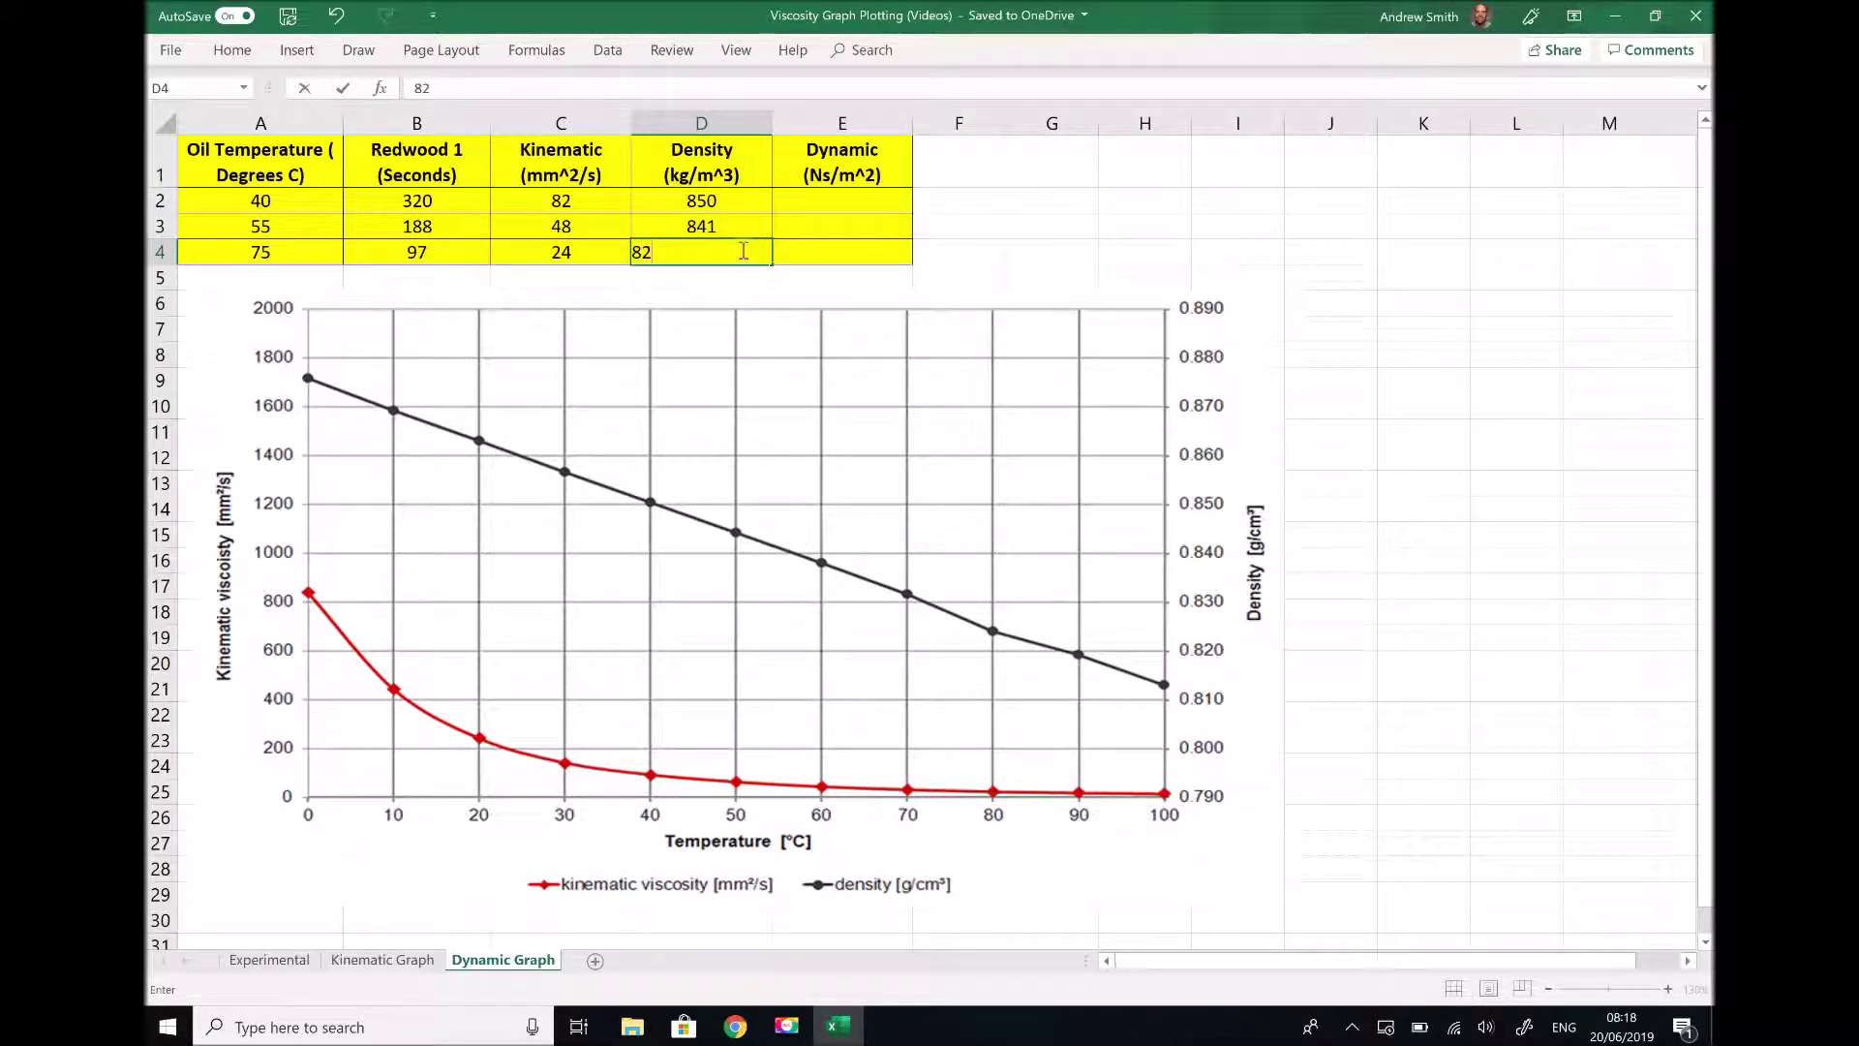
type("7")
key("Return")
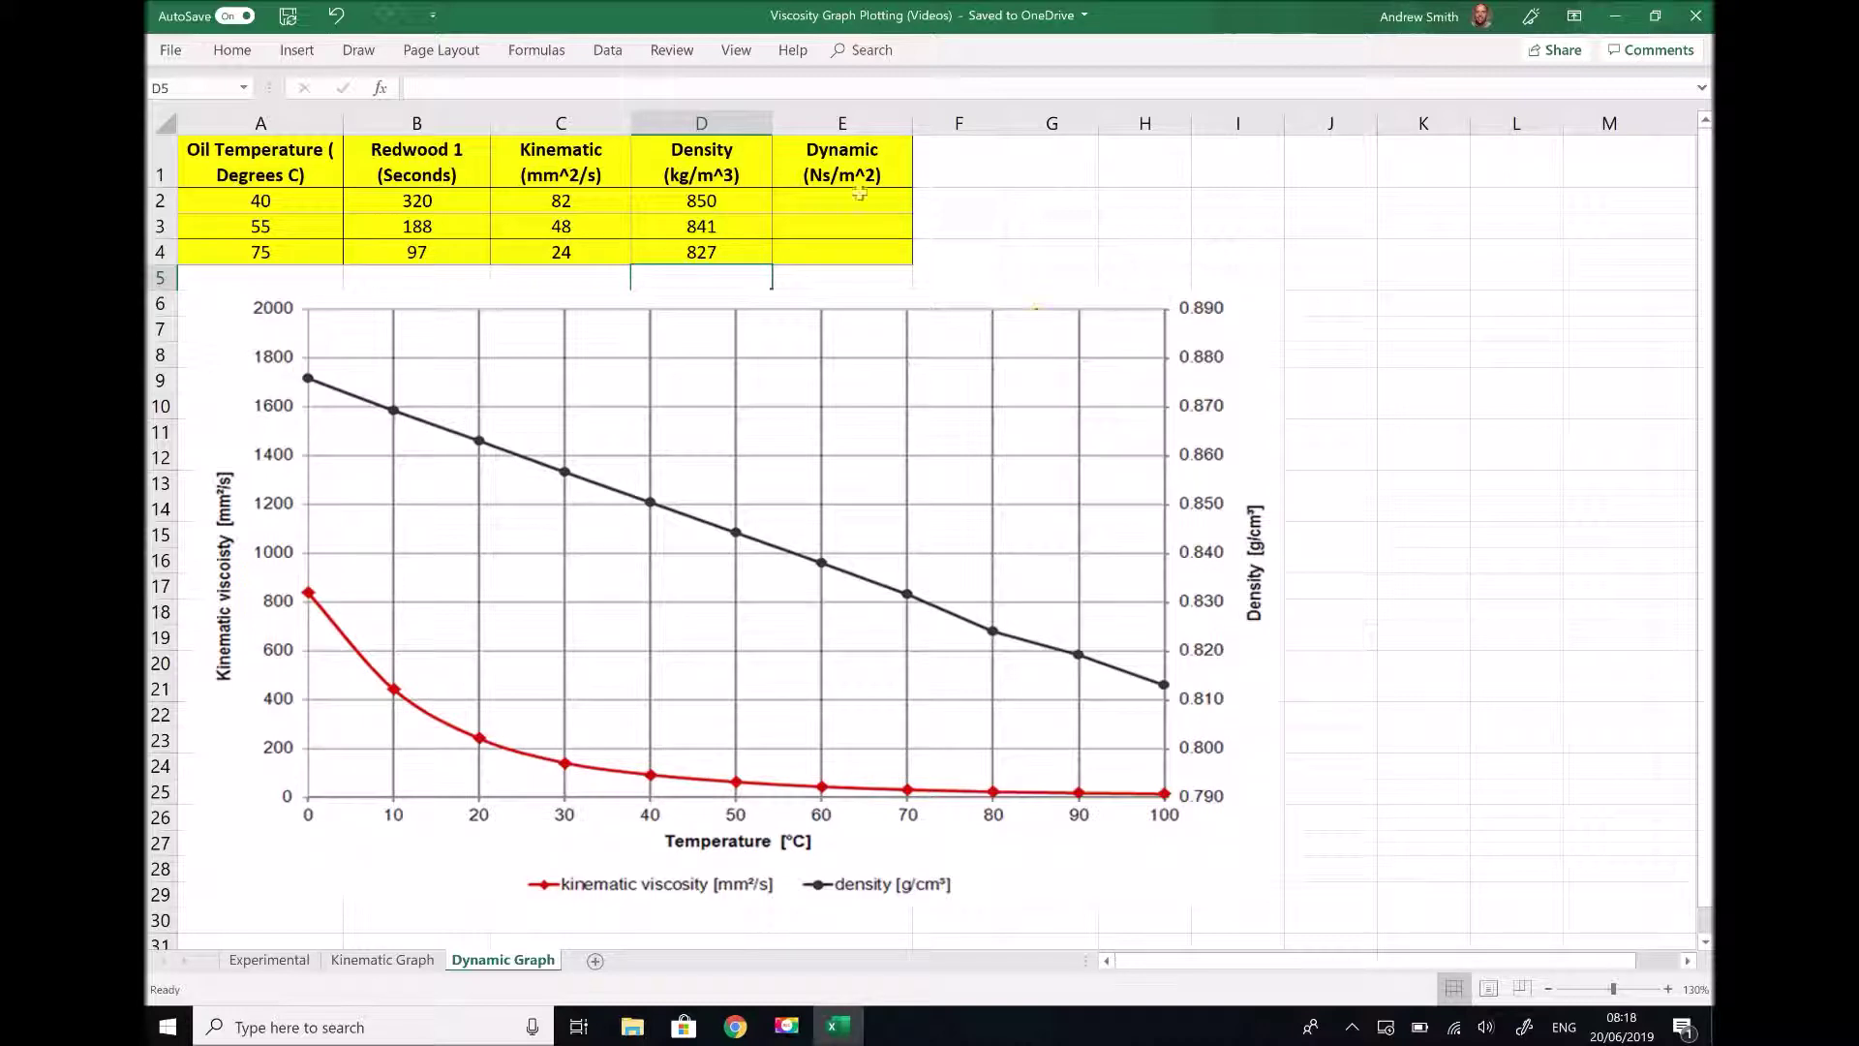
Enter =(C2/1000^2)*D2 in E2 and fill it down to E4, giving 0.0697, 0.040368, 0.019848
left_click(855, 205)
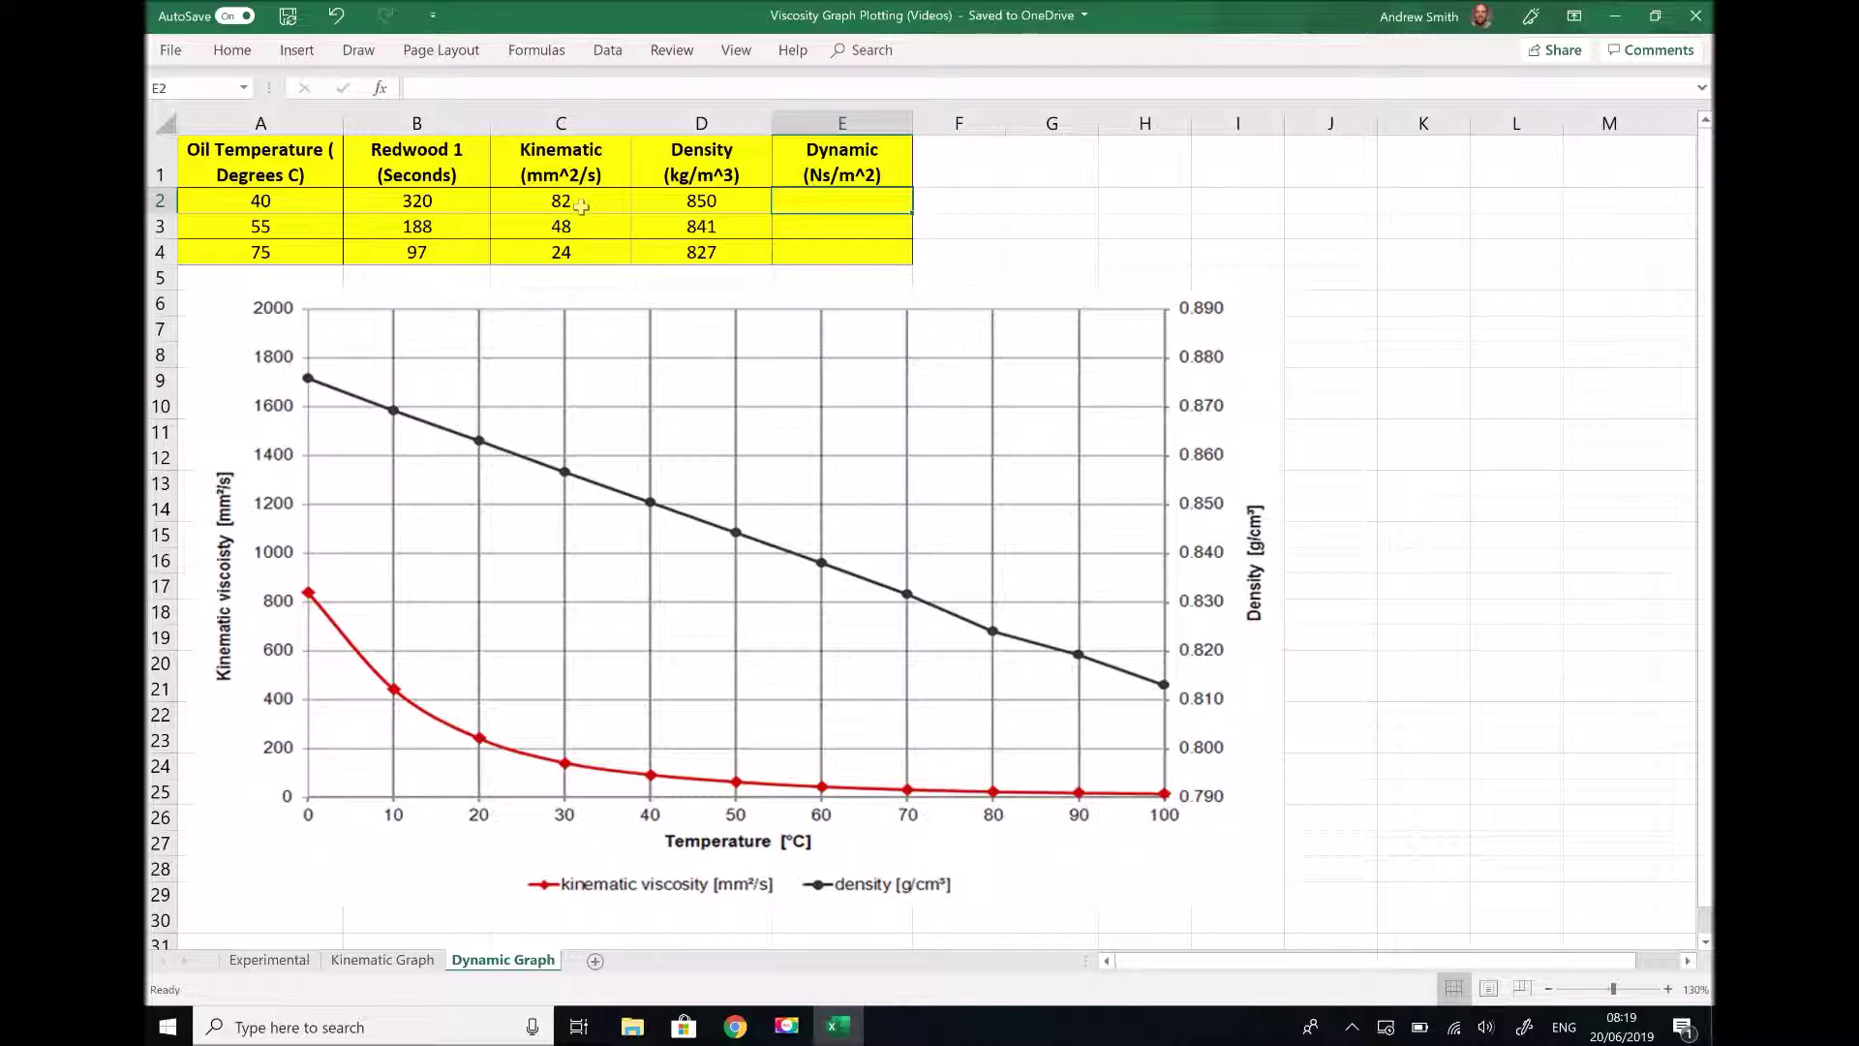
type("=")
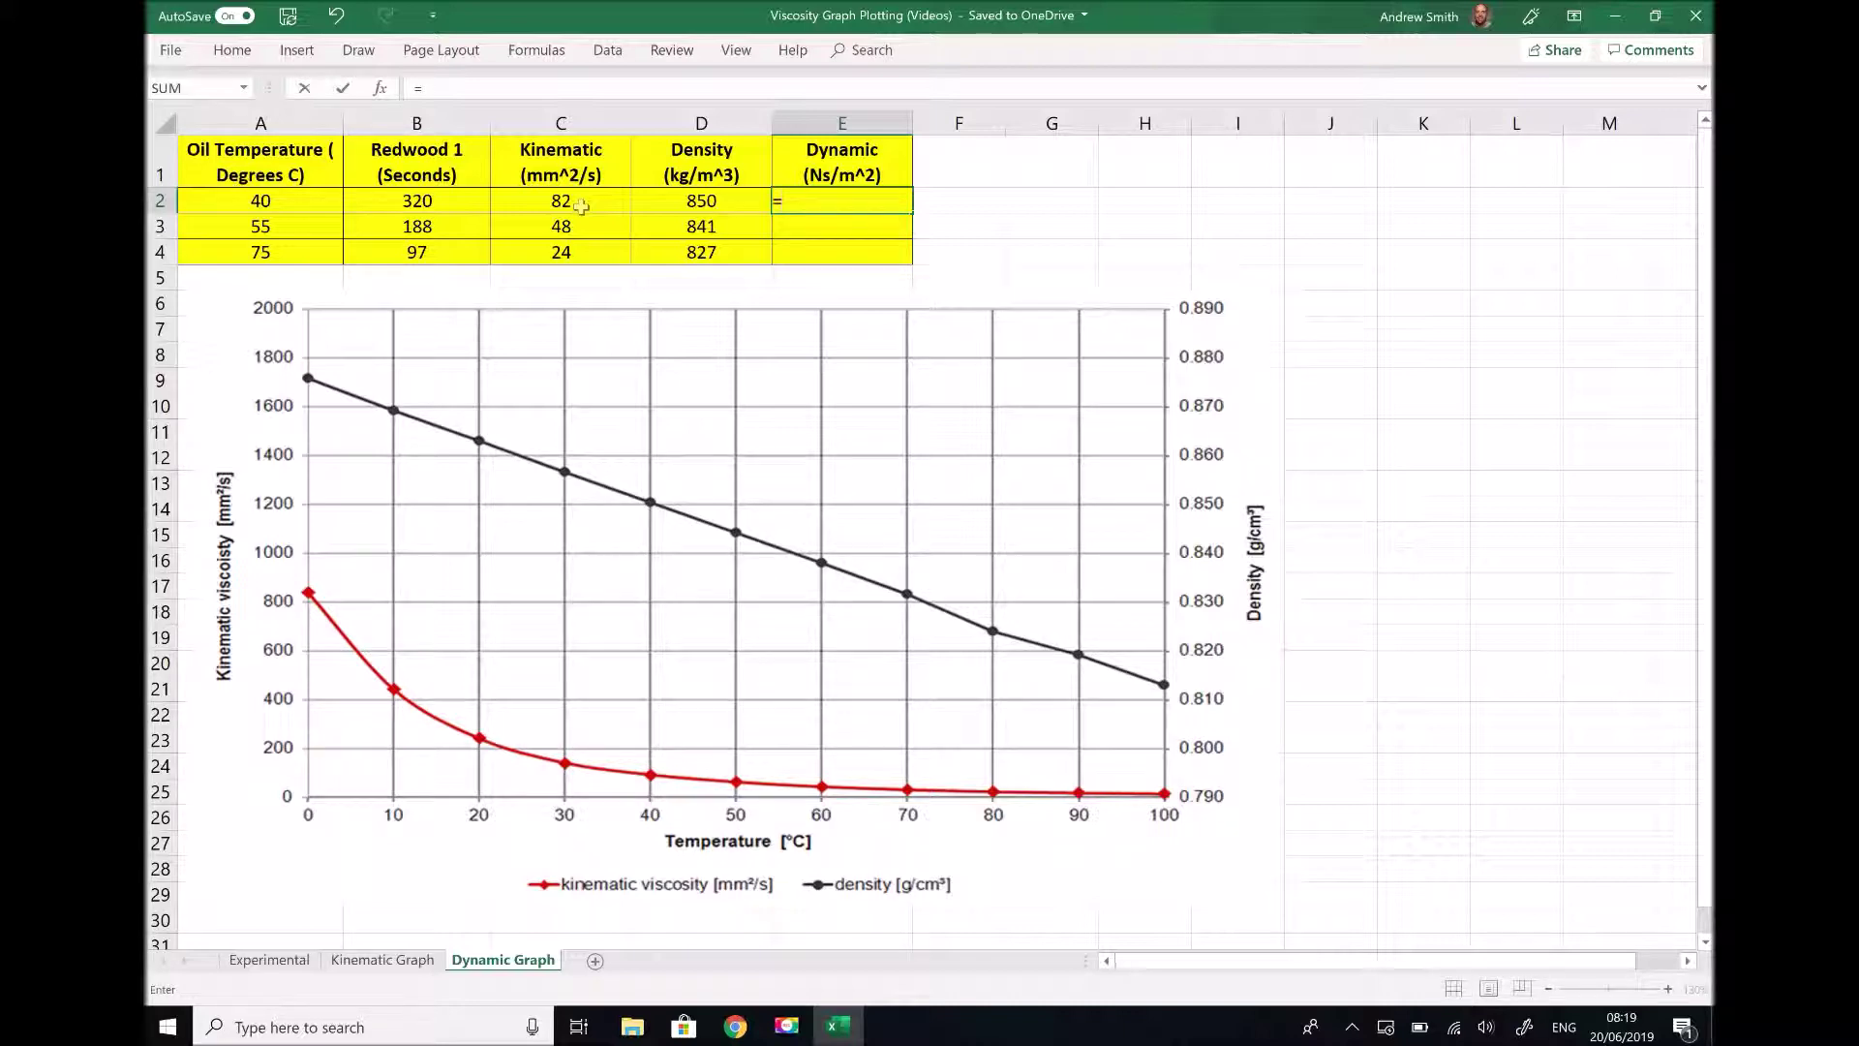
type("(")
left_click(579, 207)
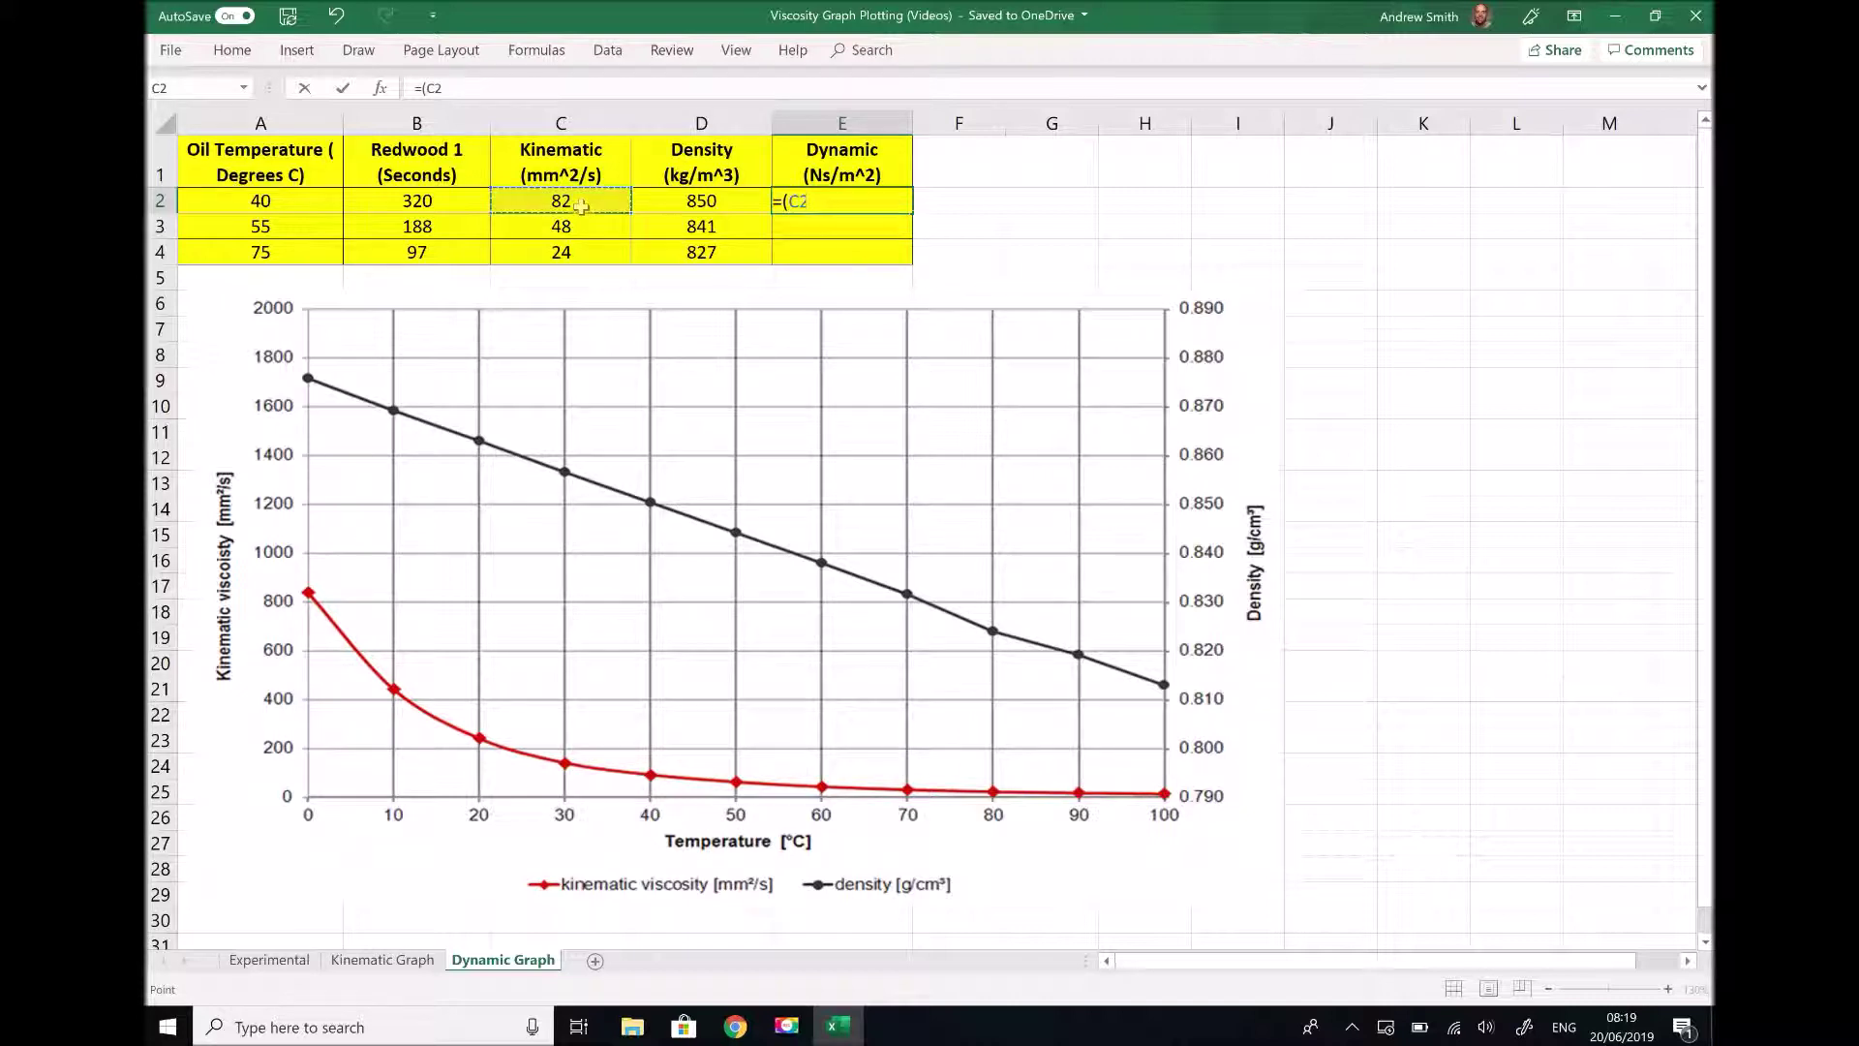
type("/")
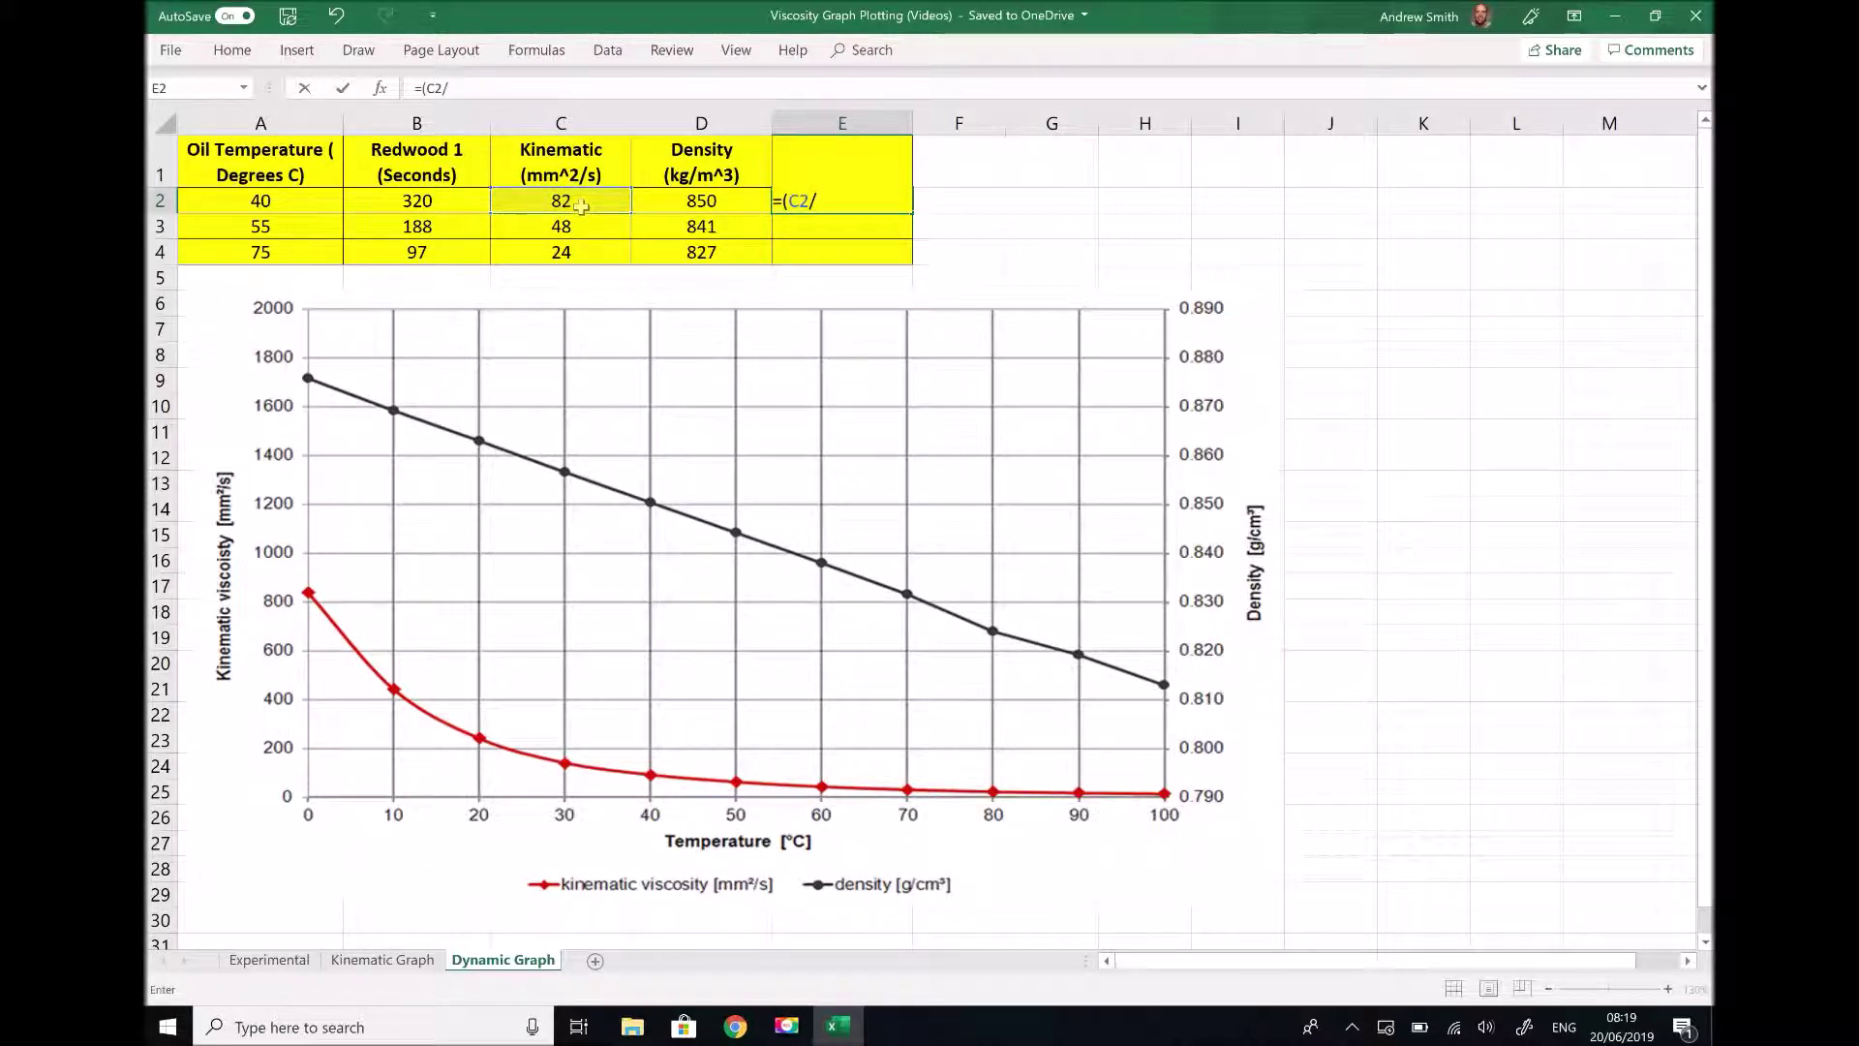
type("1000^")
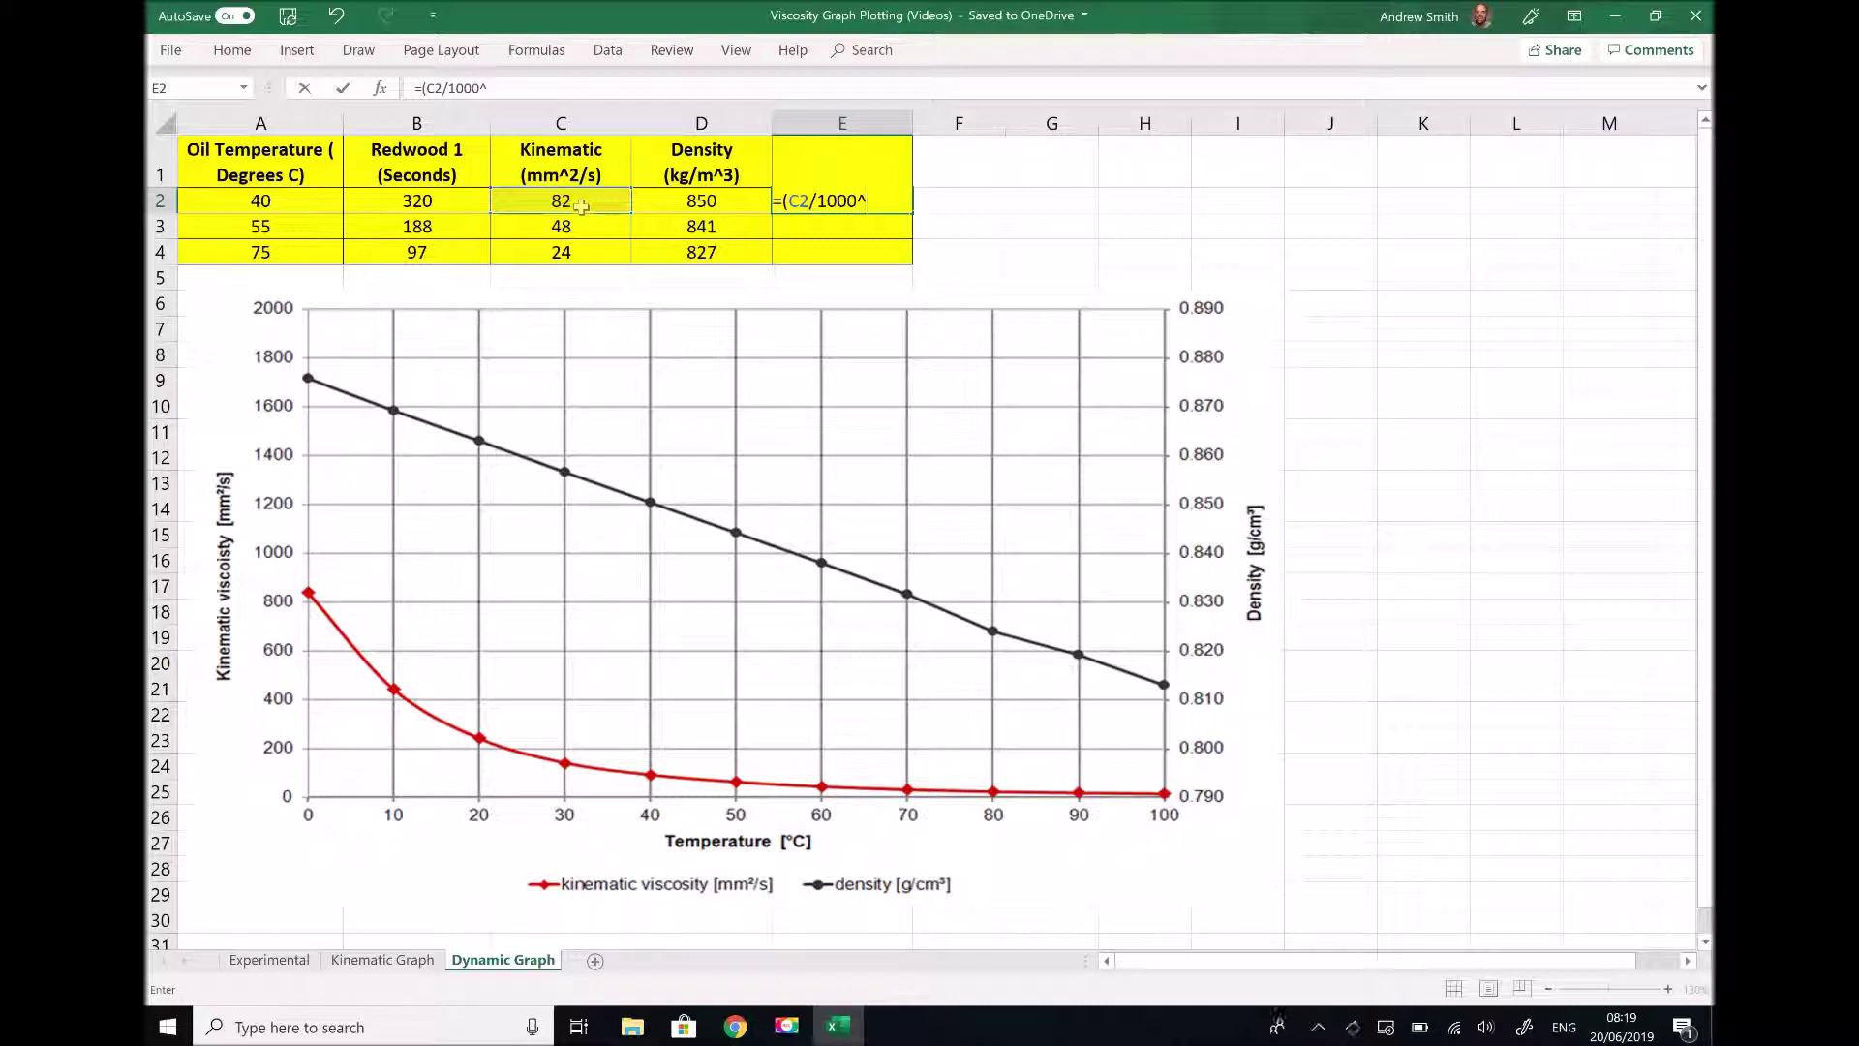
type("2)*")
left_click(698, 201)
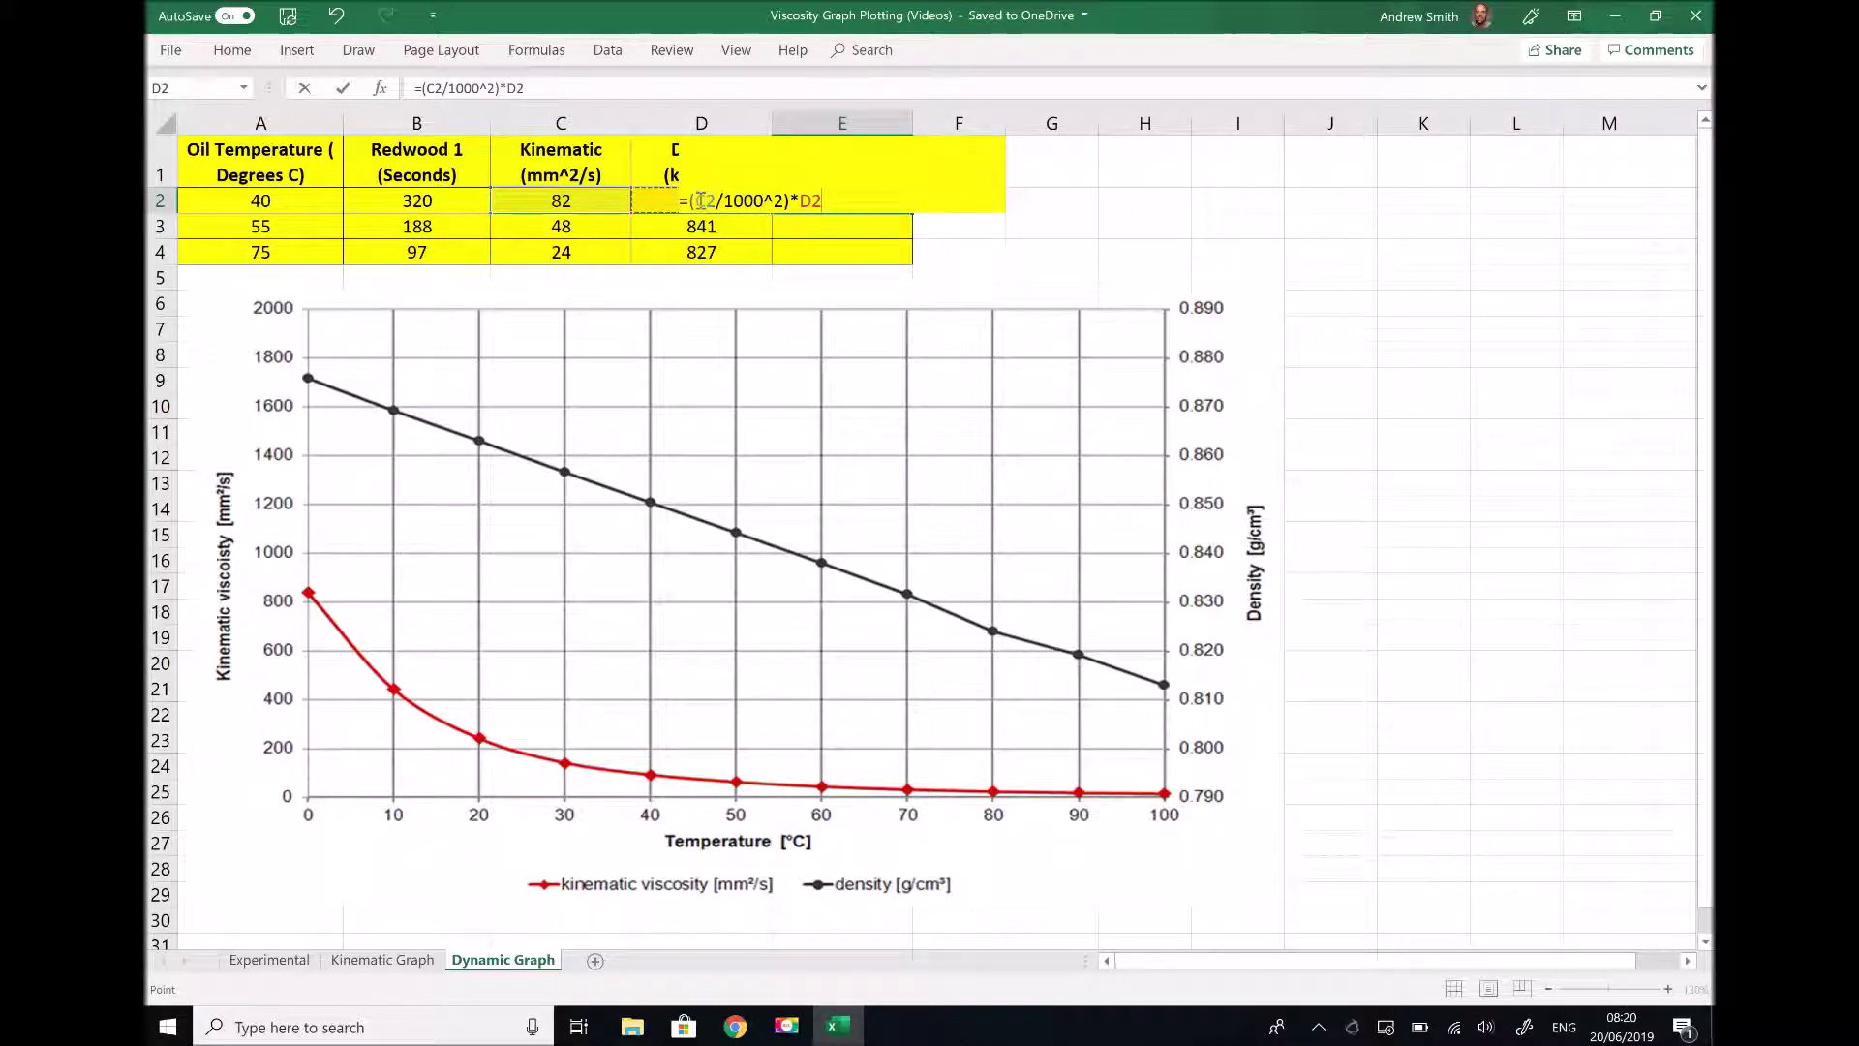
key("Return")
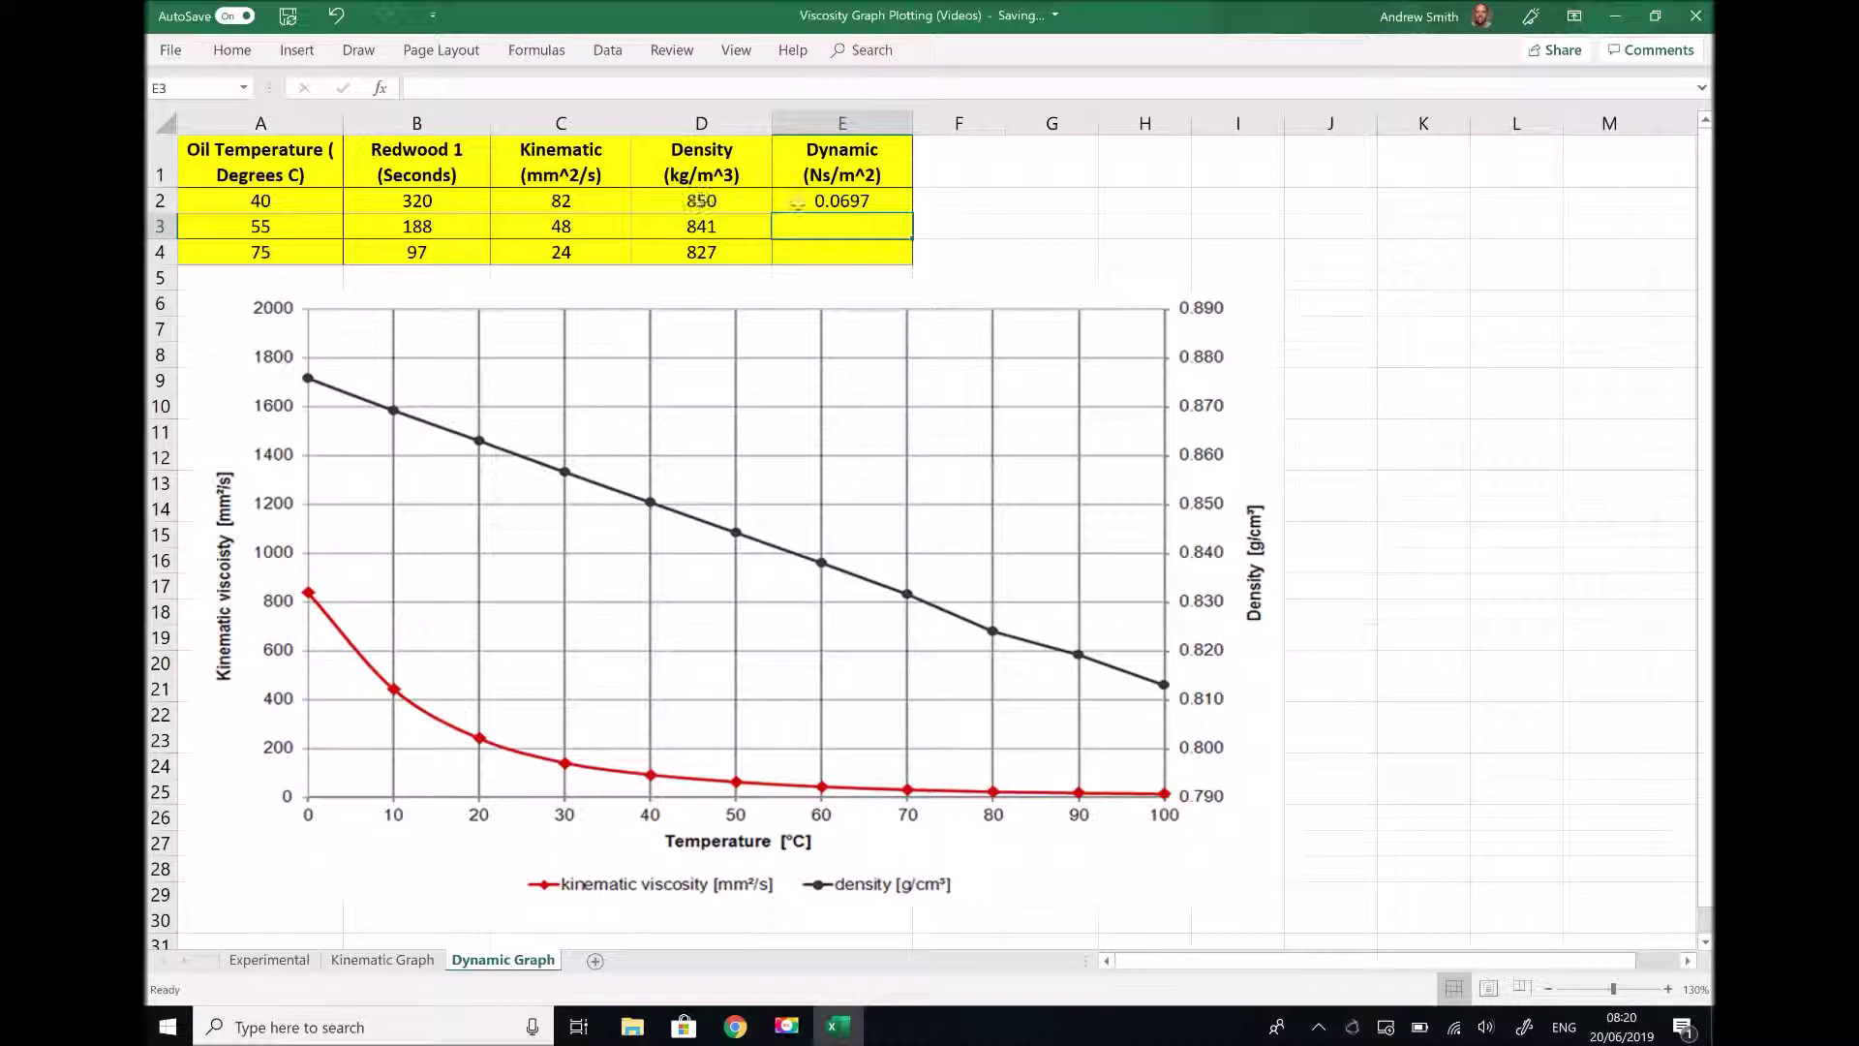
left_click(798, 203)
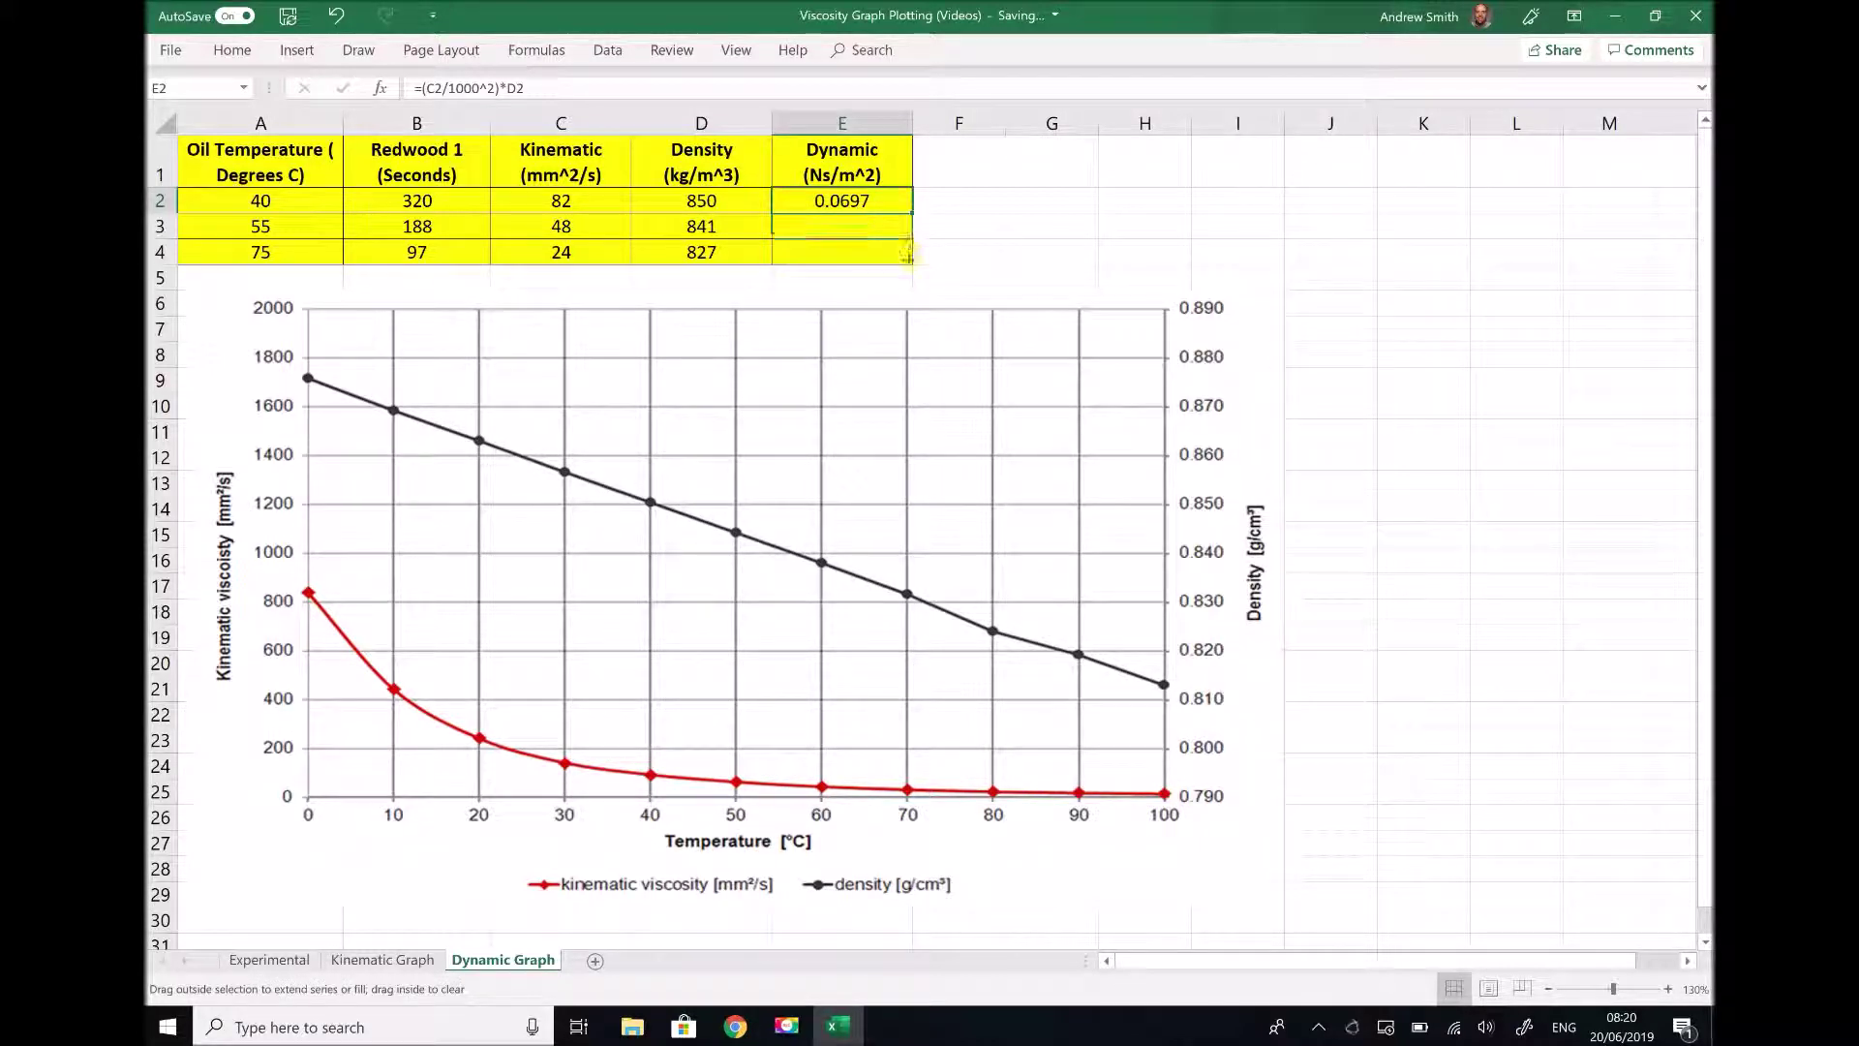
left_click_drag(910, 212, 908, 262)
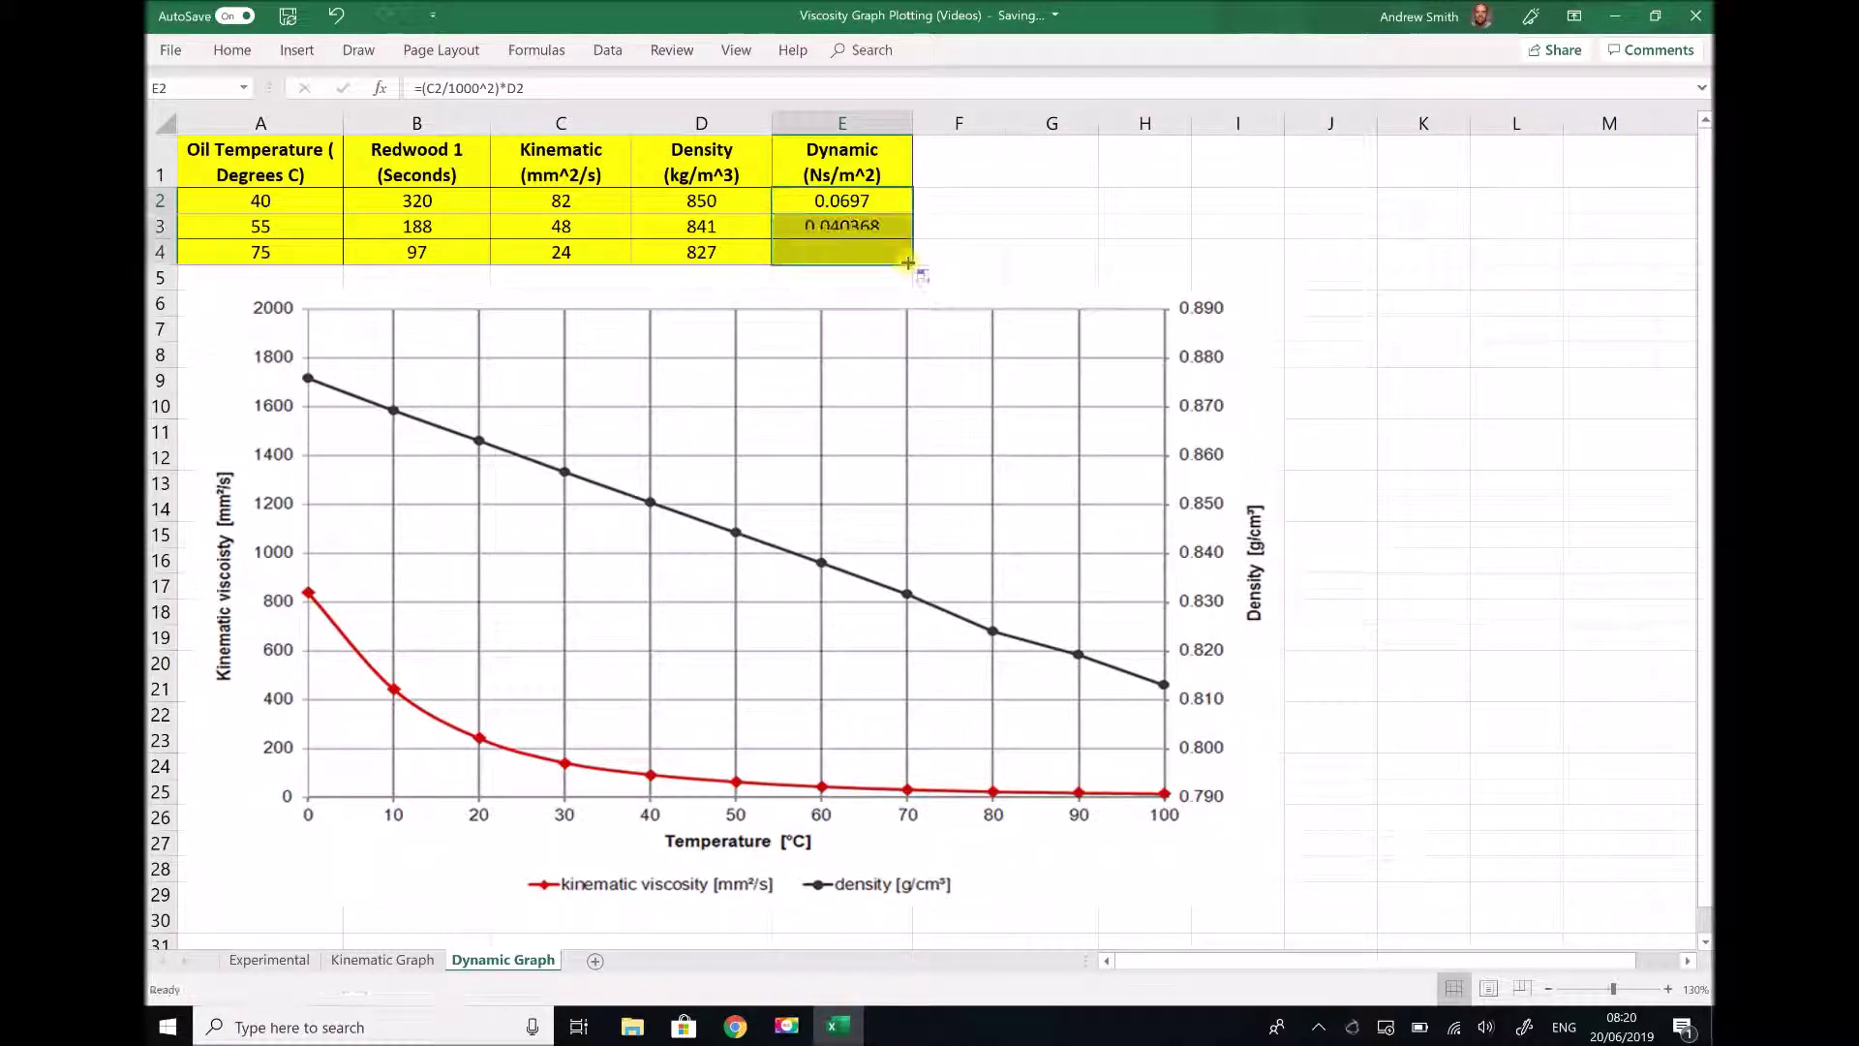
left_click(847, 208)
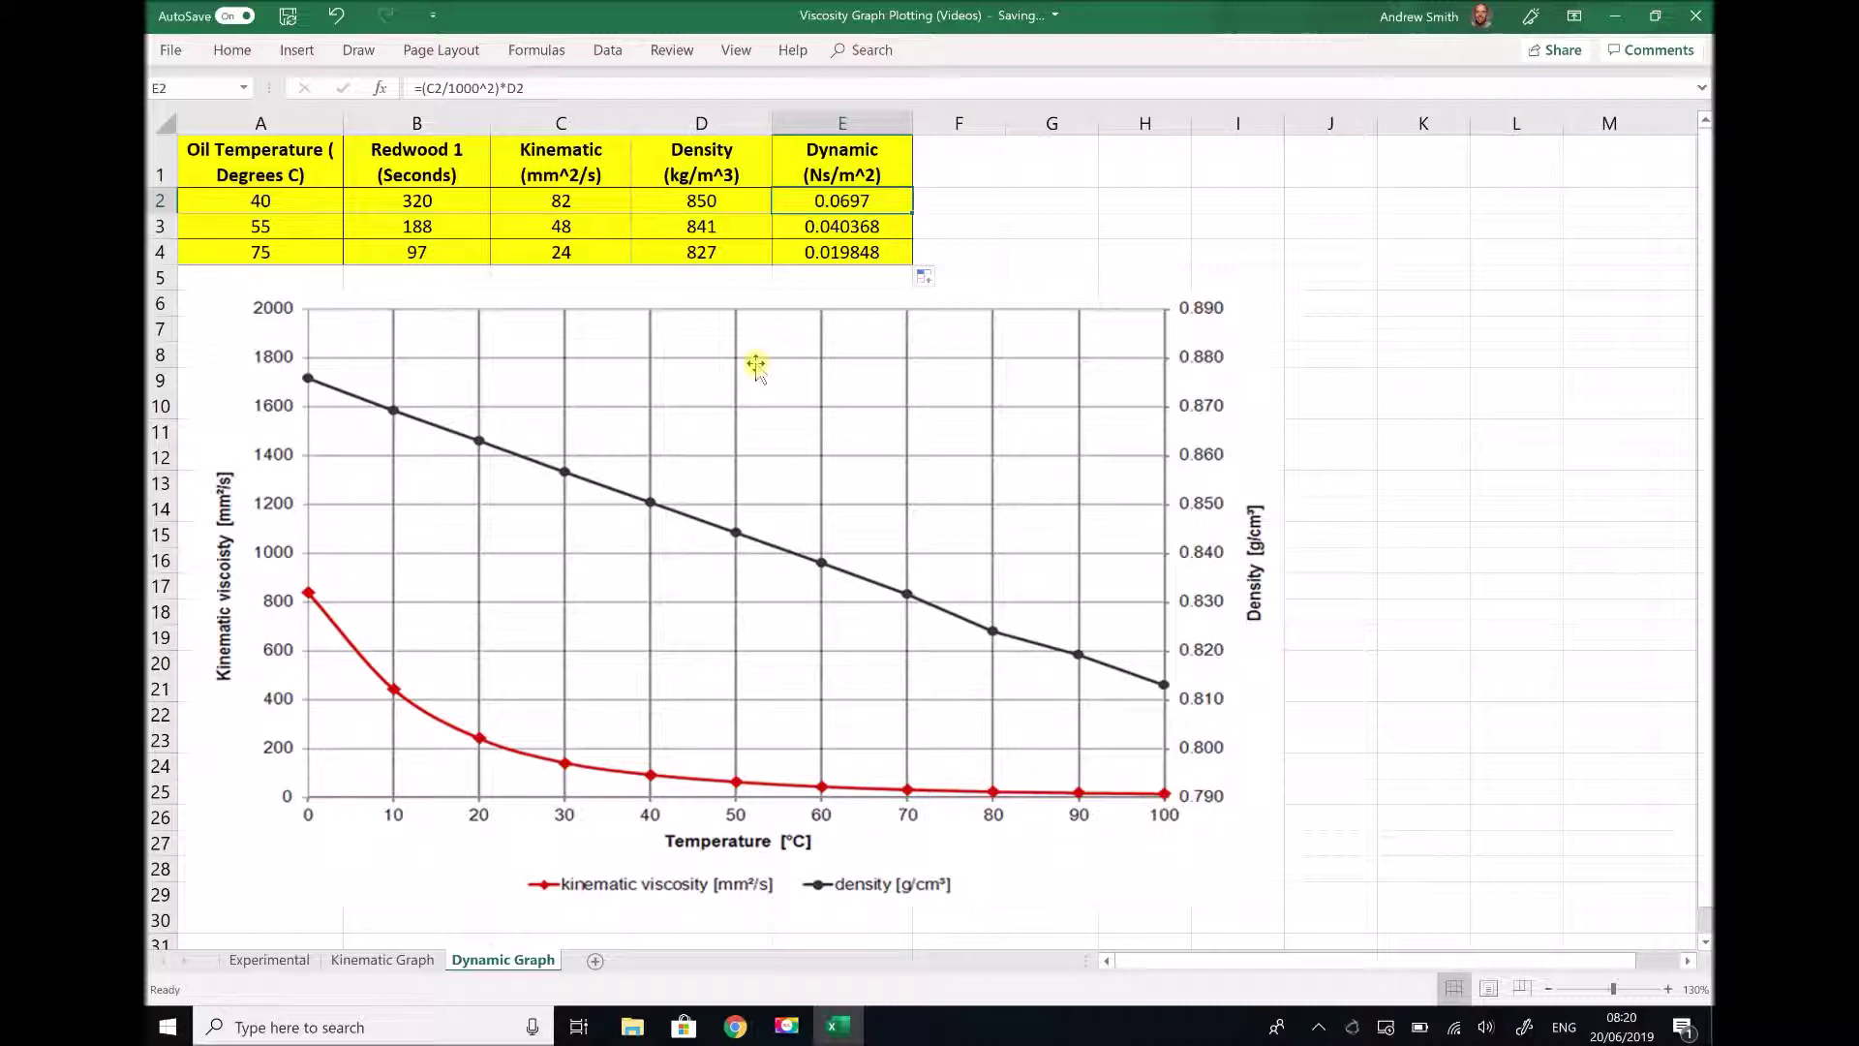
Delete the old chart and remove the stray space from the A1 Oil Temperature header
left_click(755, 365)
key("Delete")
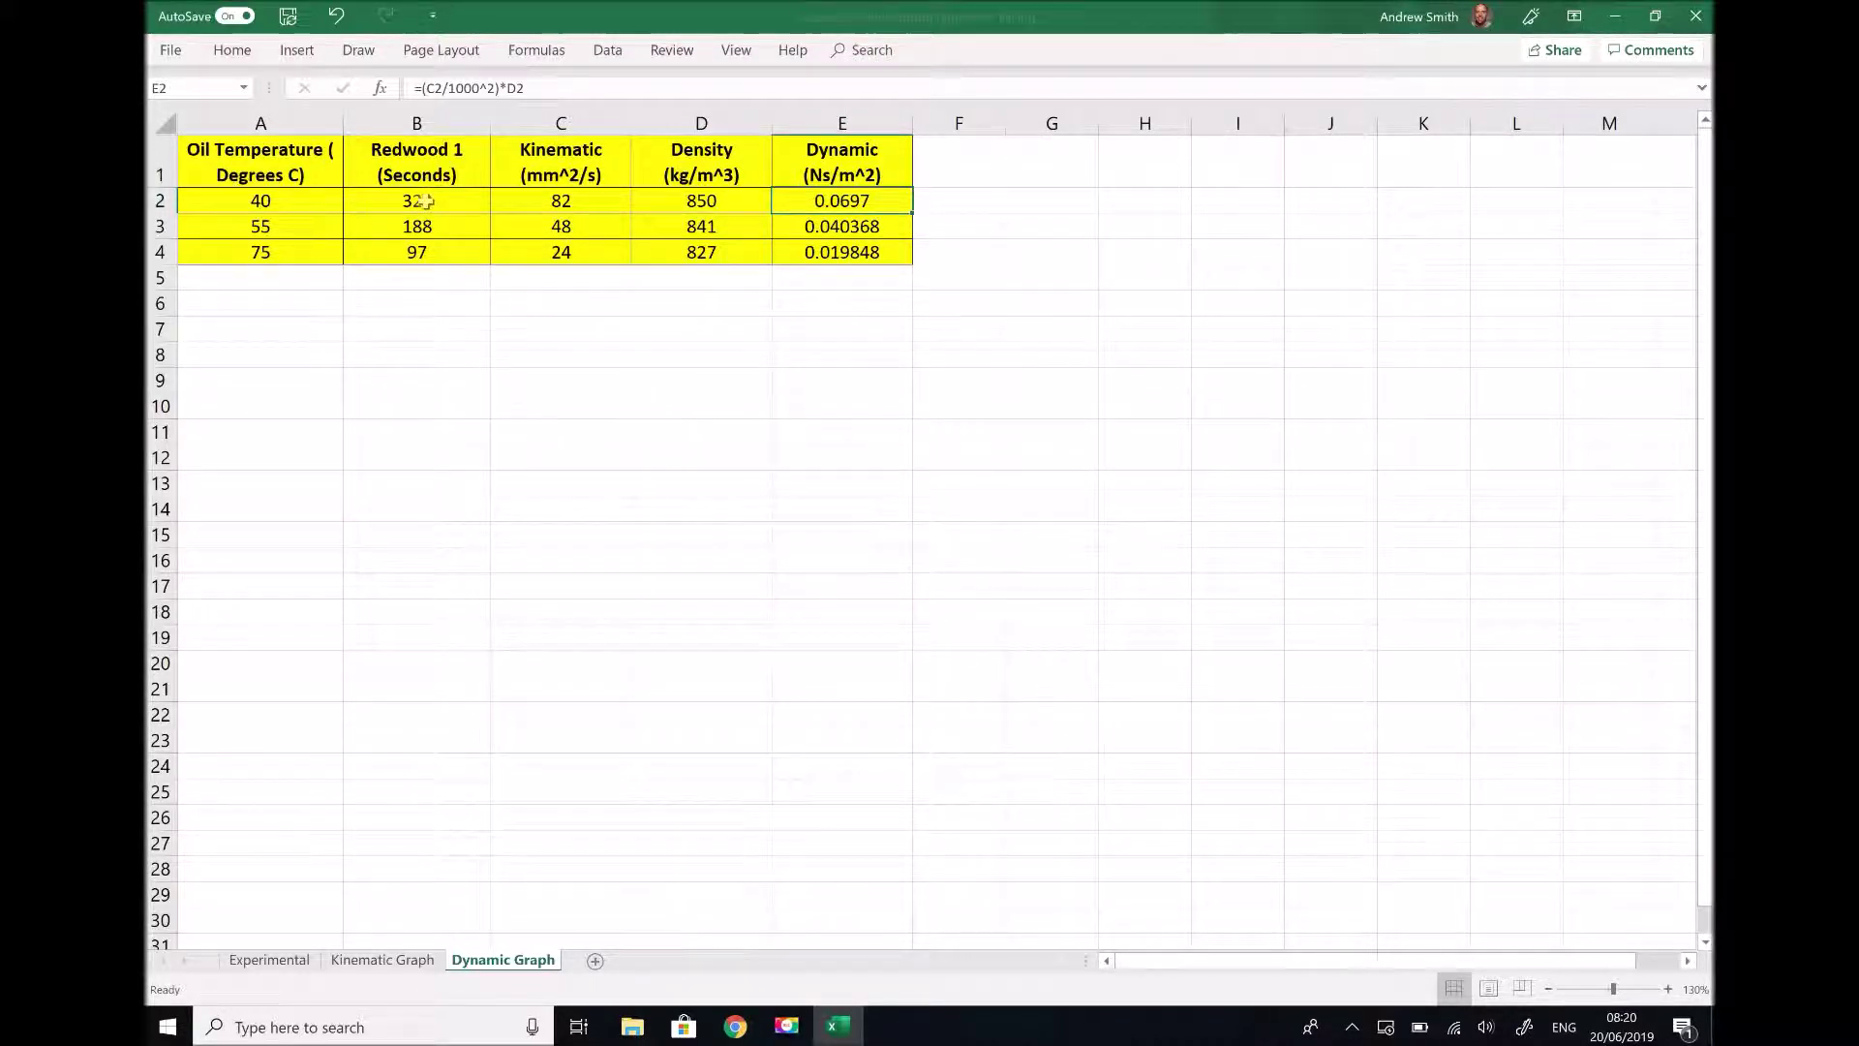
double_click(329, 166)
key("Delete")
key("Return")
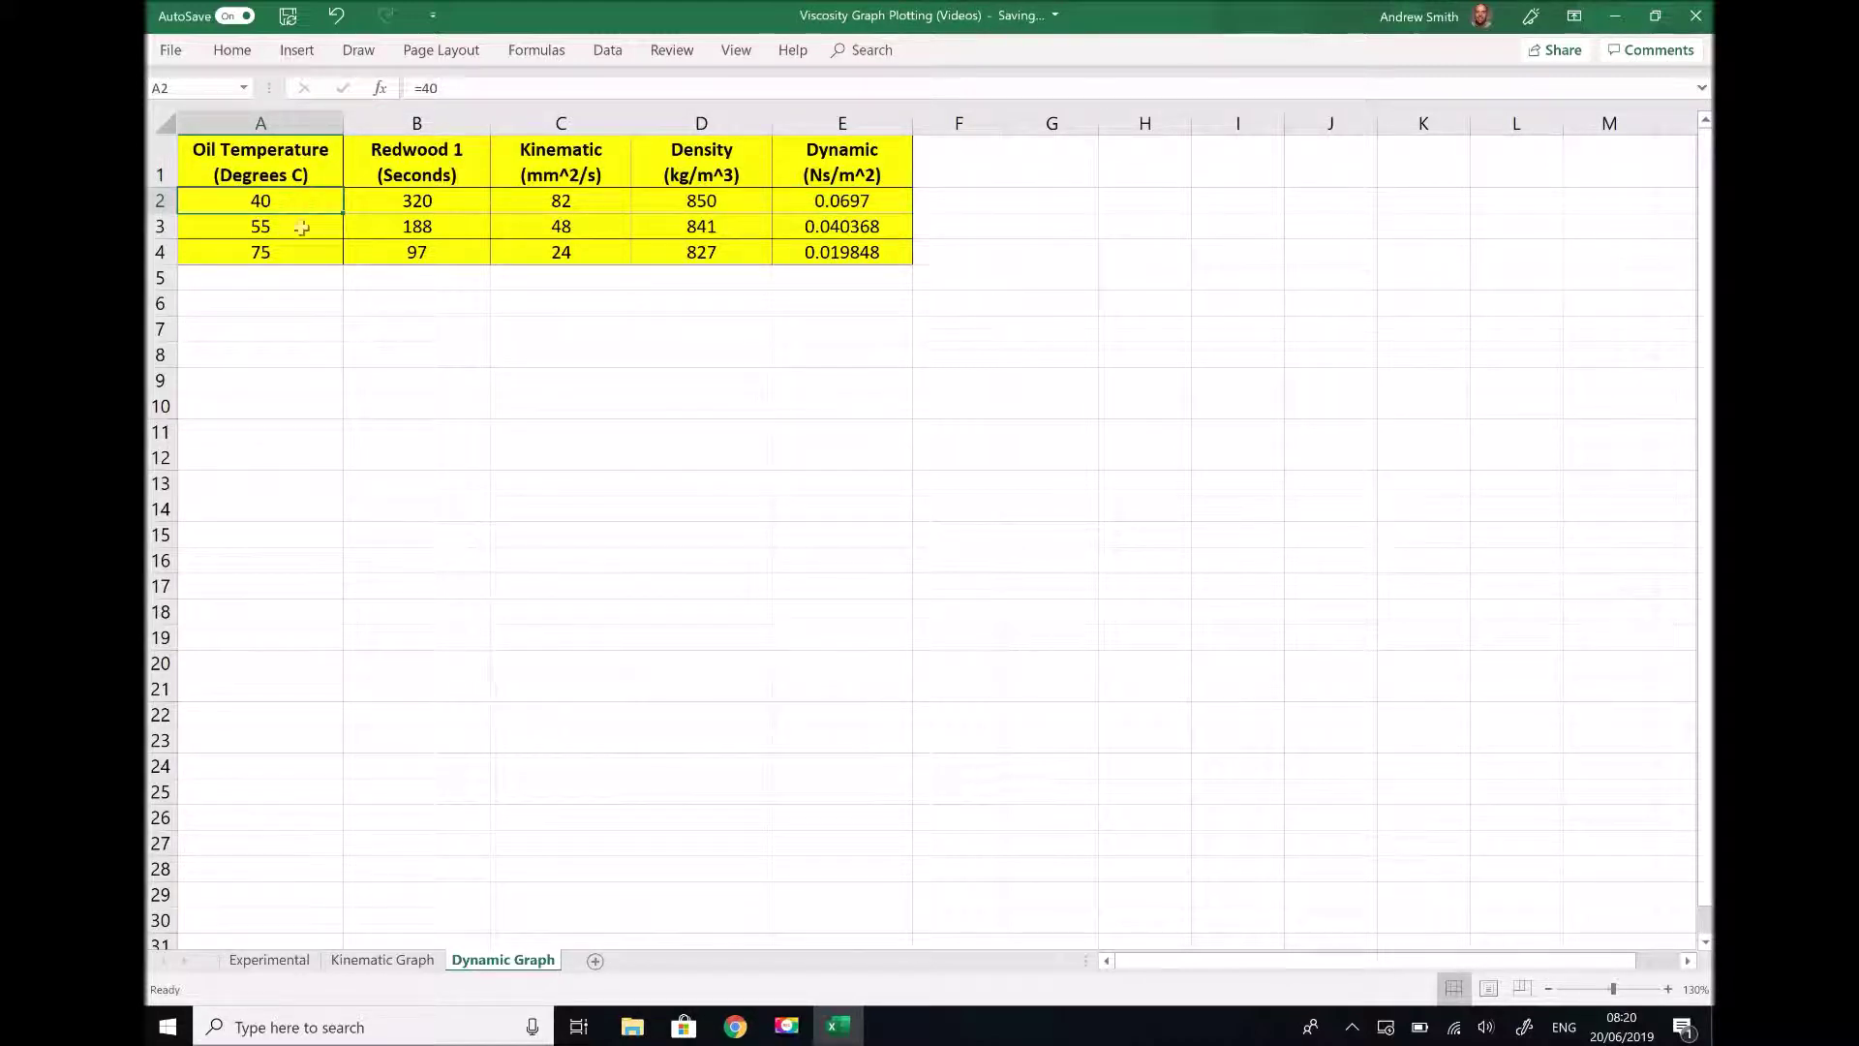
Select temperatures A2:A4 with dynamic viscosities E2:E4 and list the scatter chart variants
left_click_drag(301, 227, 298, 255)
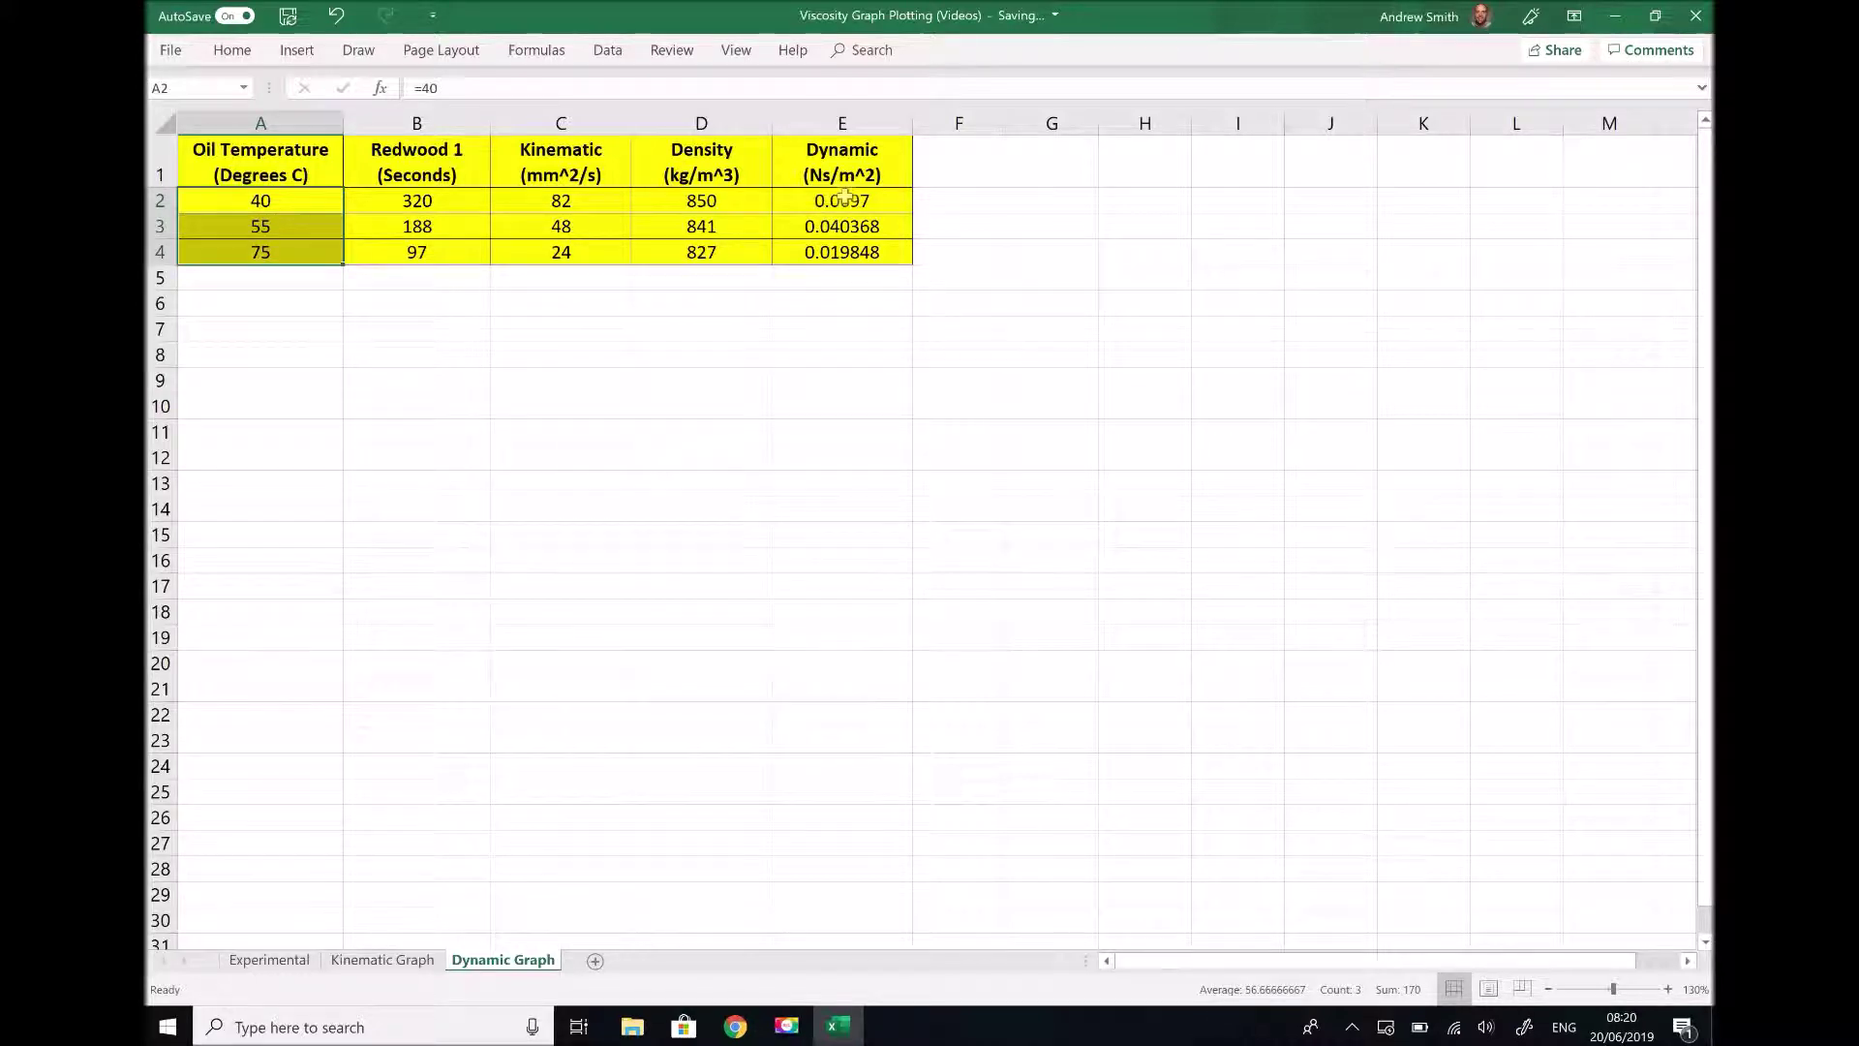
left_click_drag(843, 199, 850, 258)
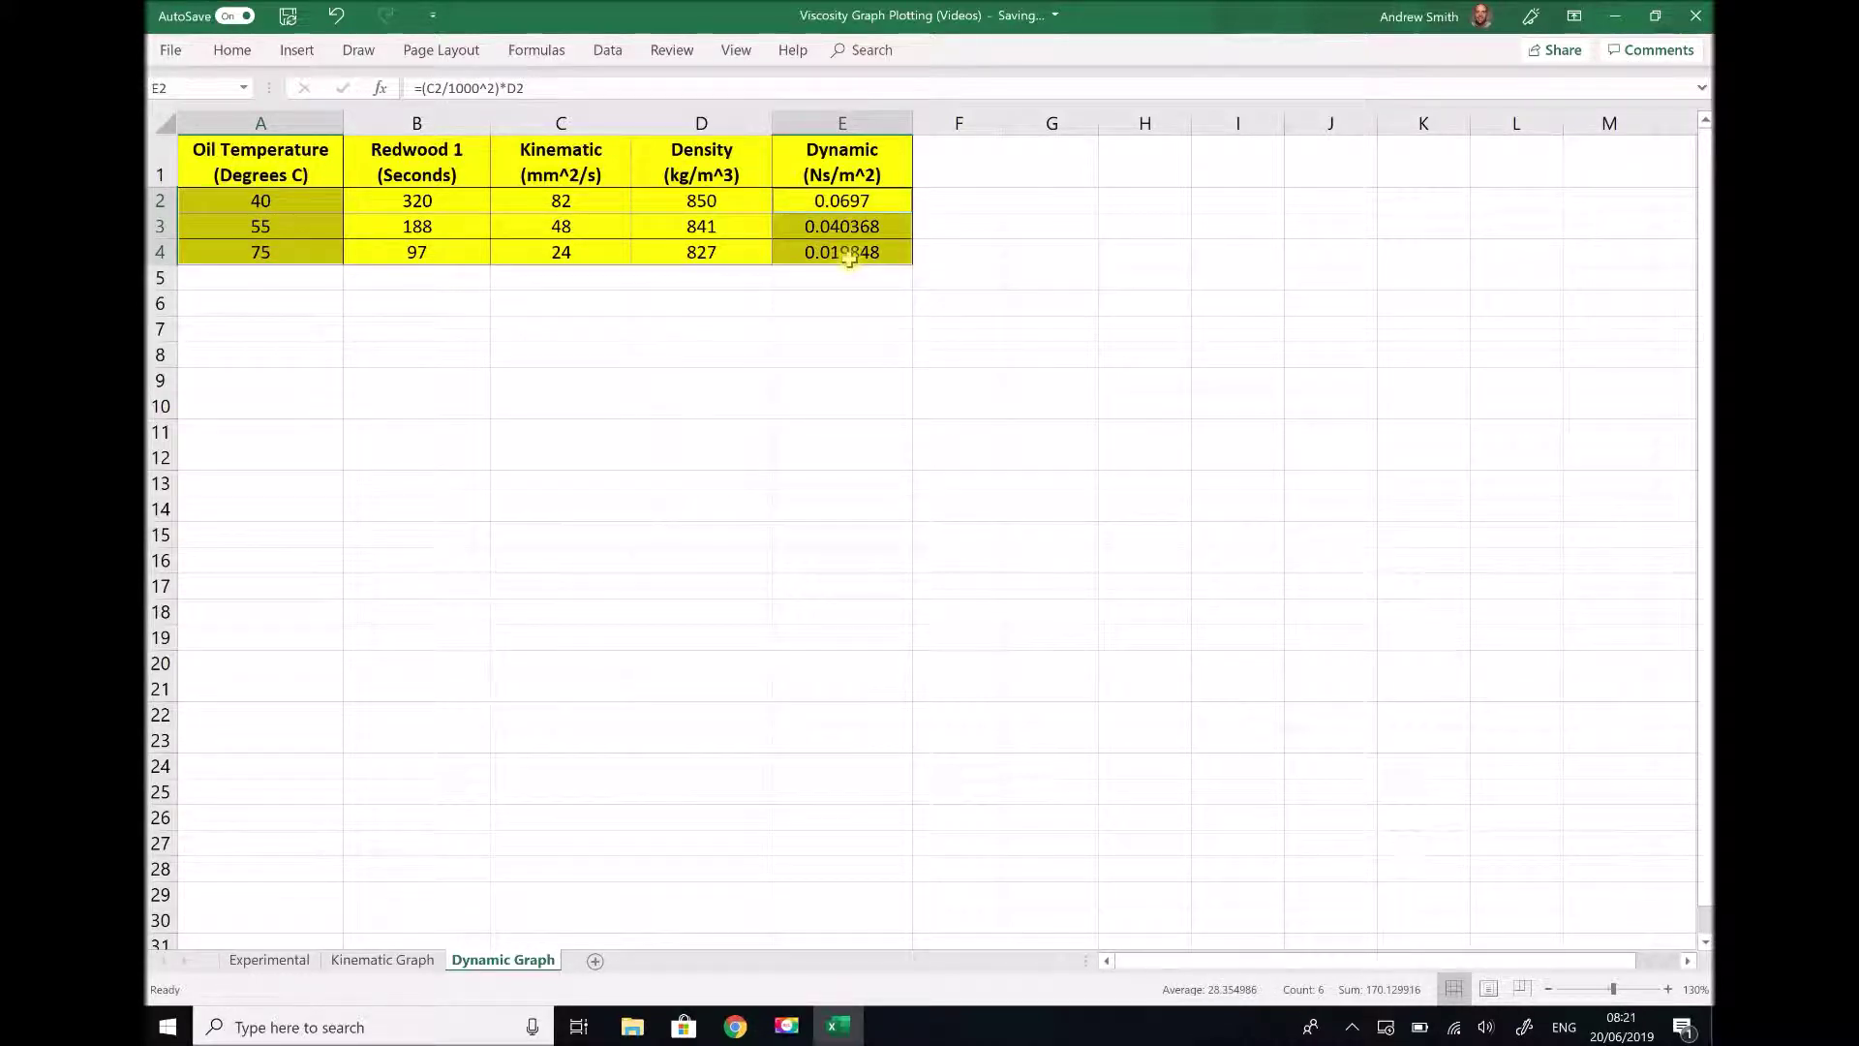
left_click(298, 50)
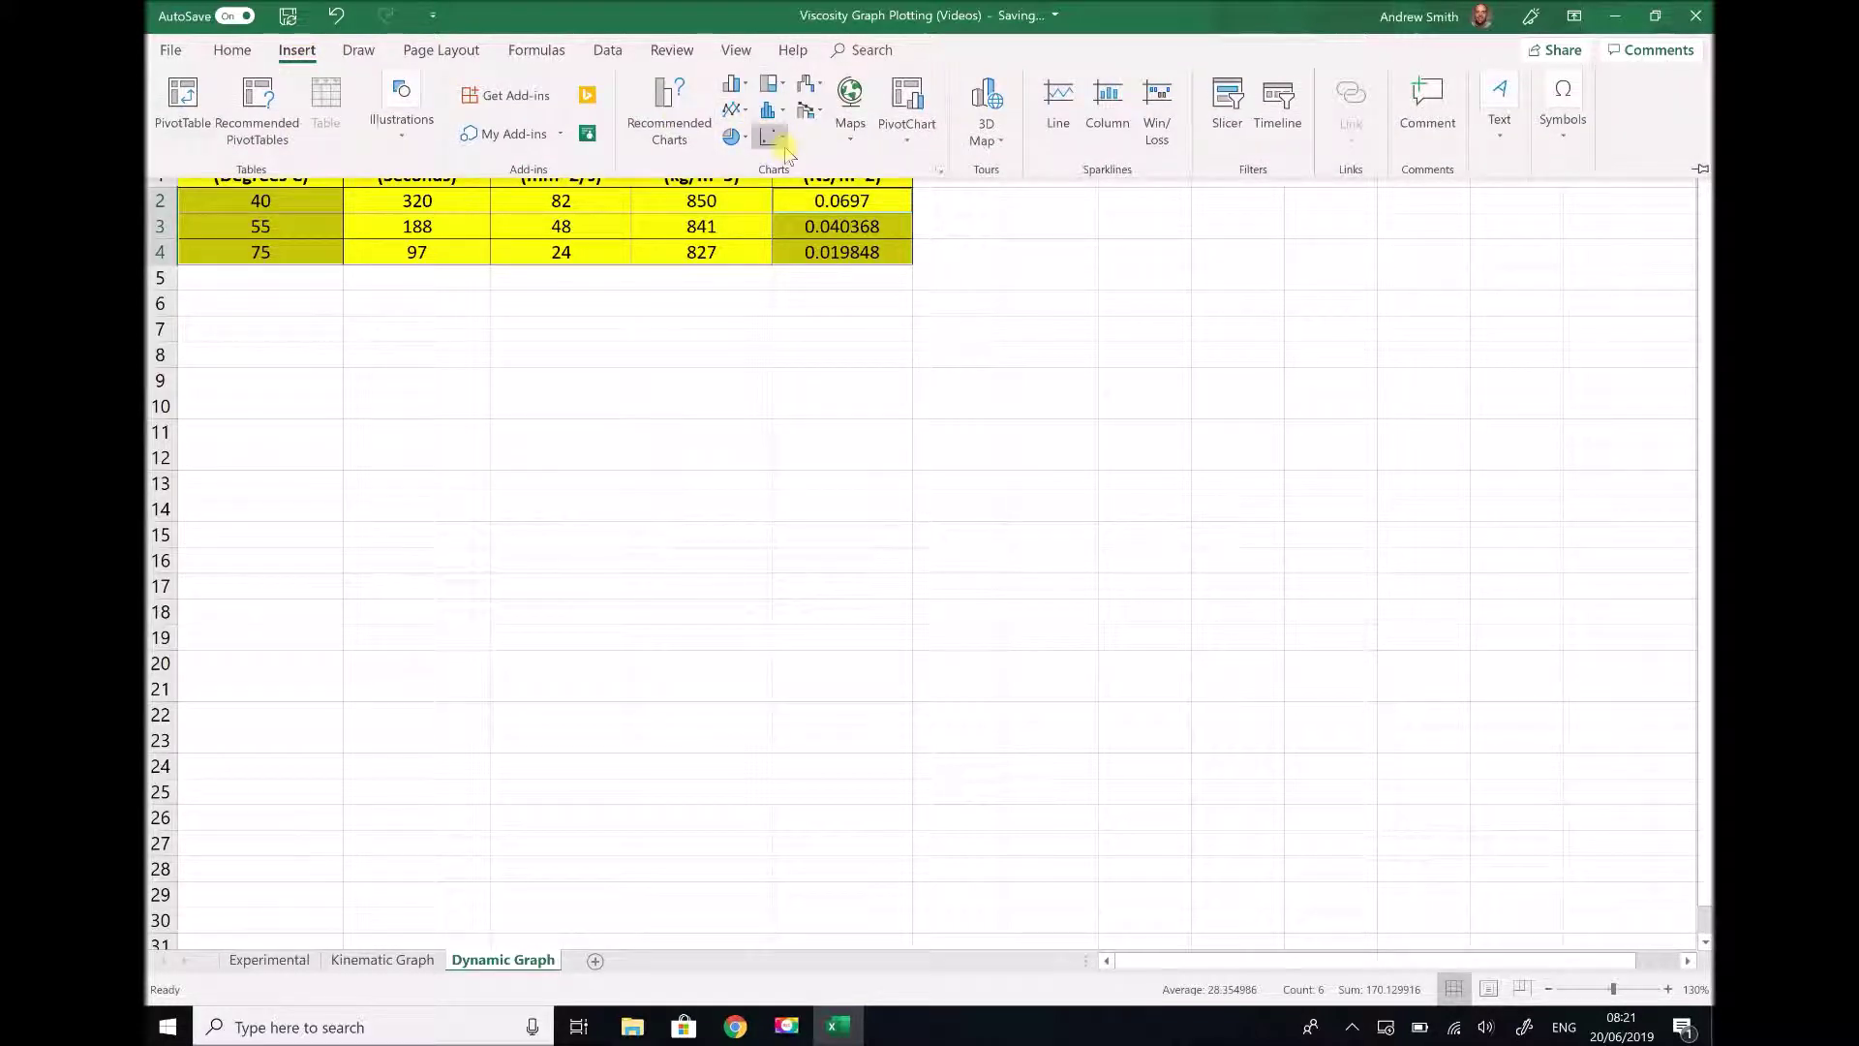
left_click(771, 137)
Insert a markers-only scatter chart, move it near the table and enlarge it to about row 30
left_click(782, 206)
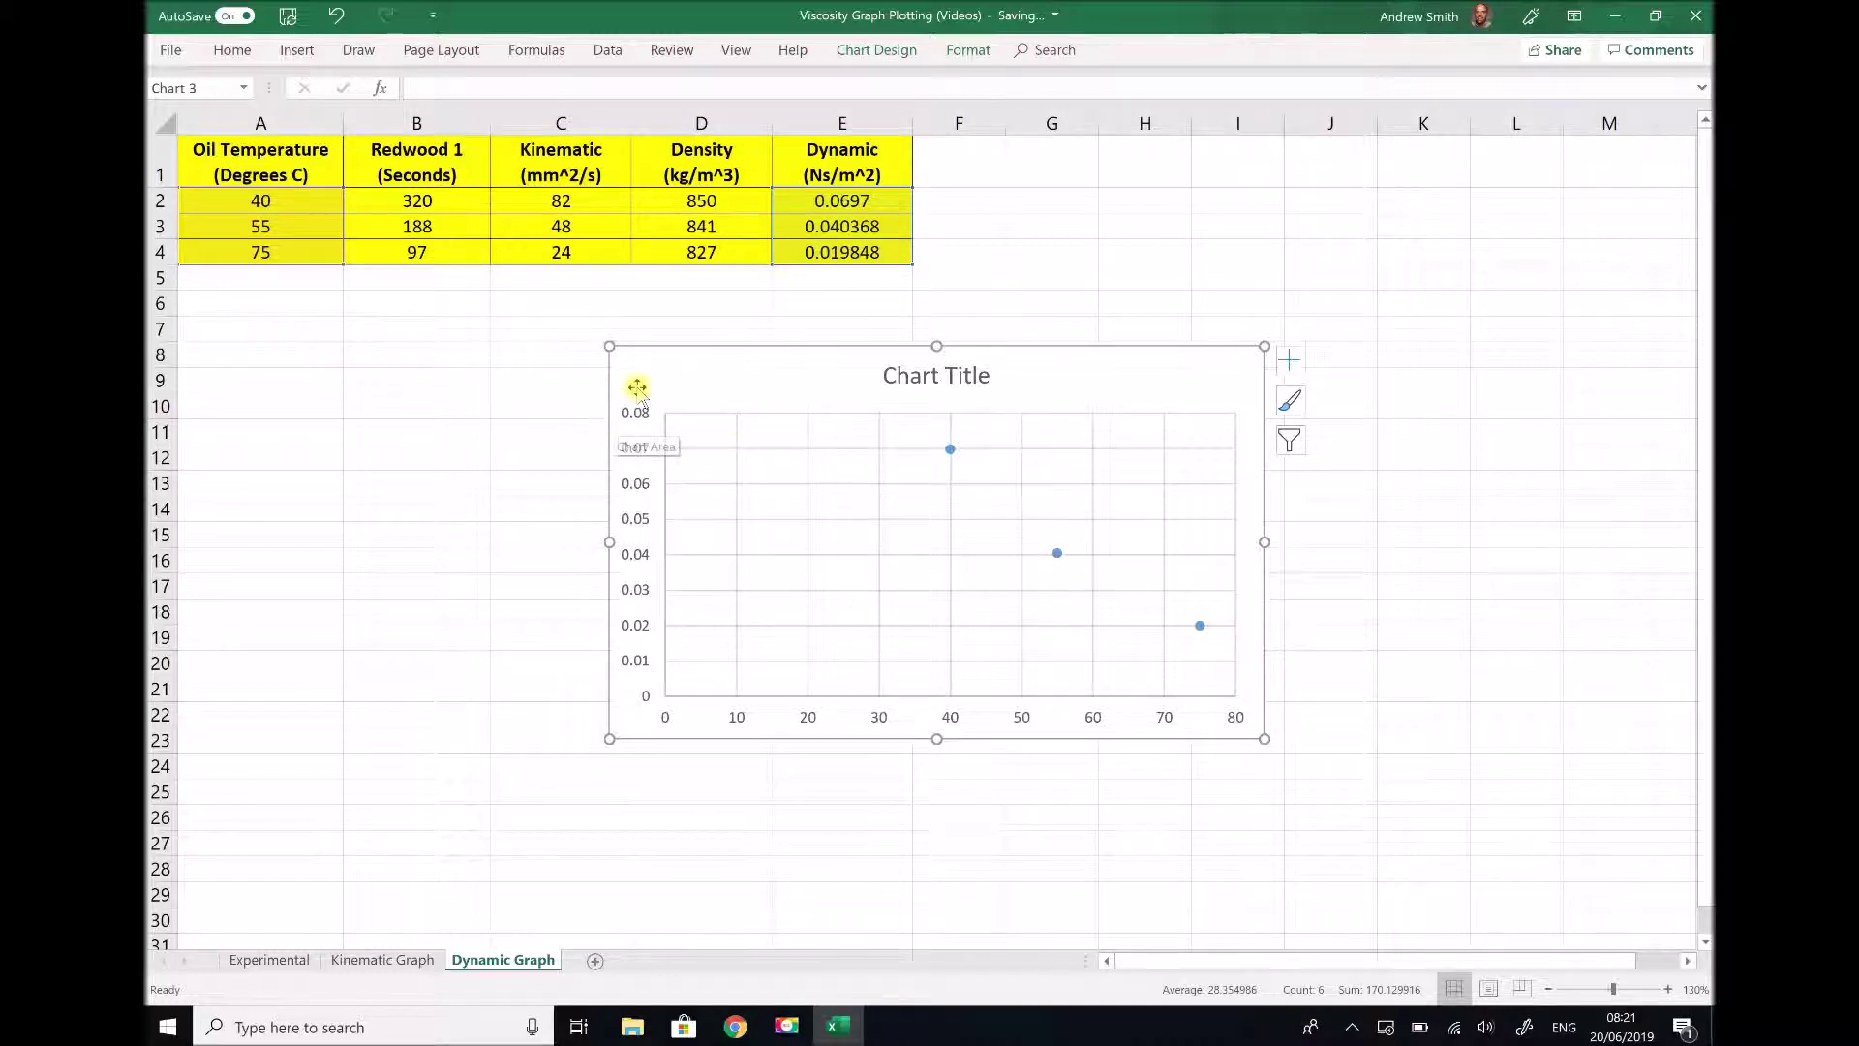
left_click_drag(652, 374, 242, 311)
left_click_drag(857, 676, 1239, 925)
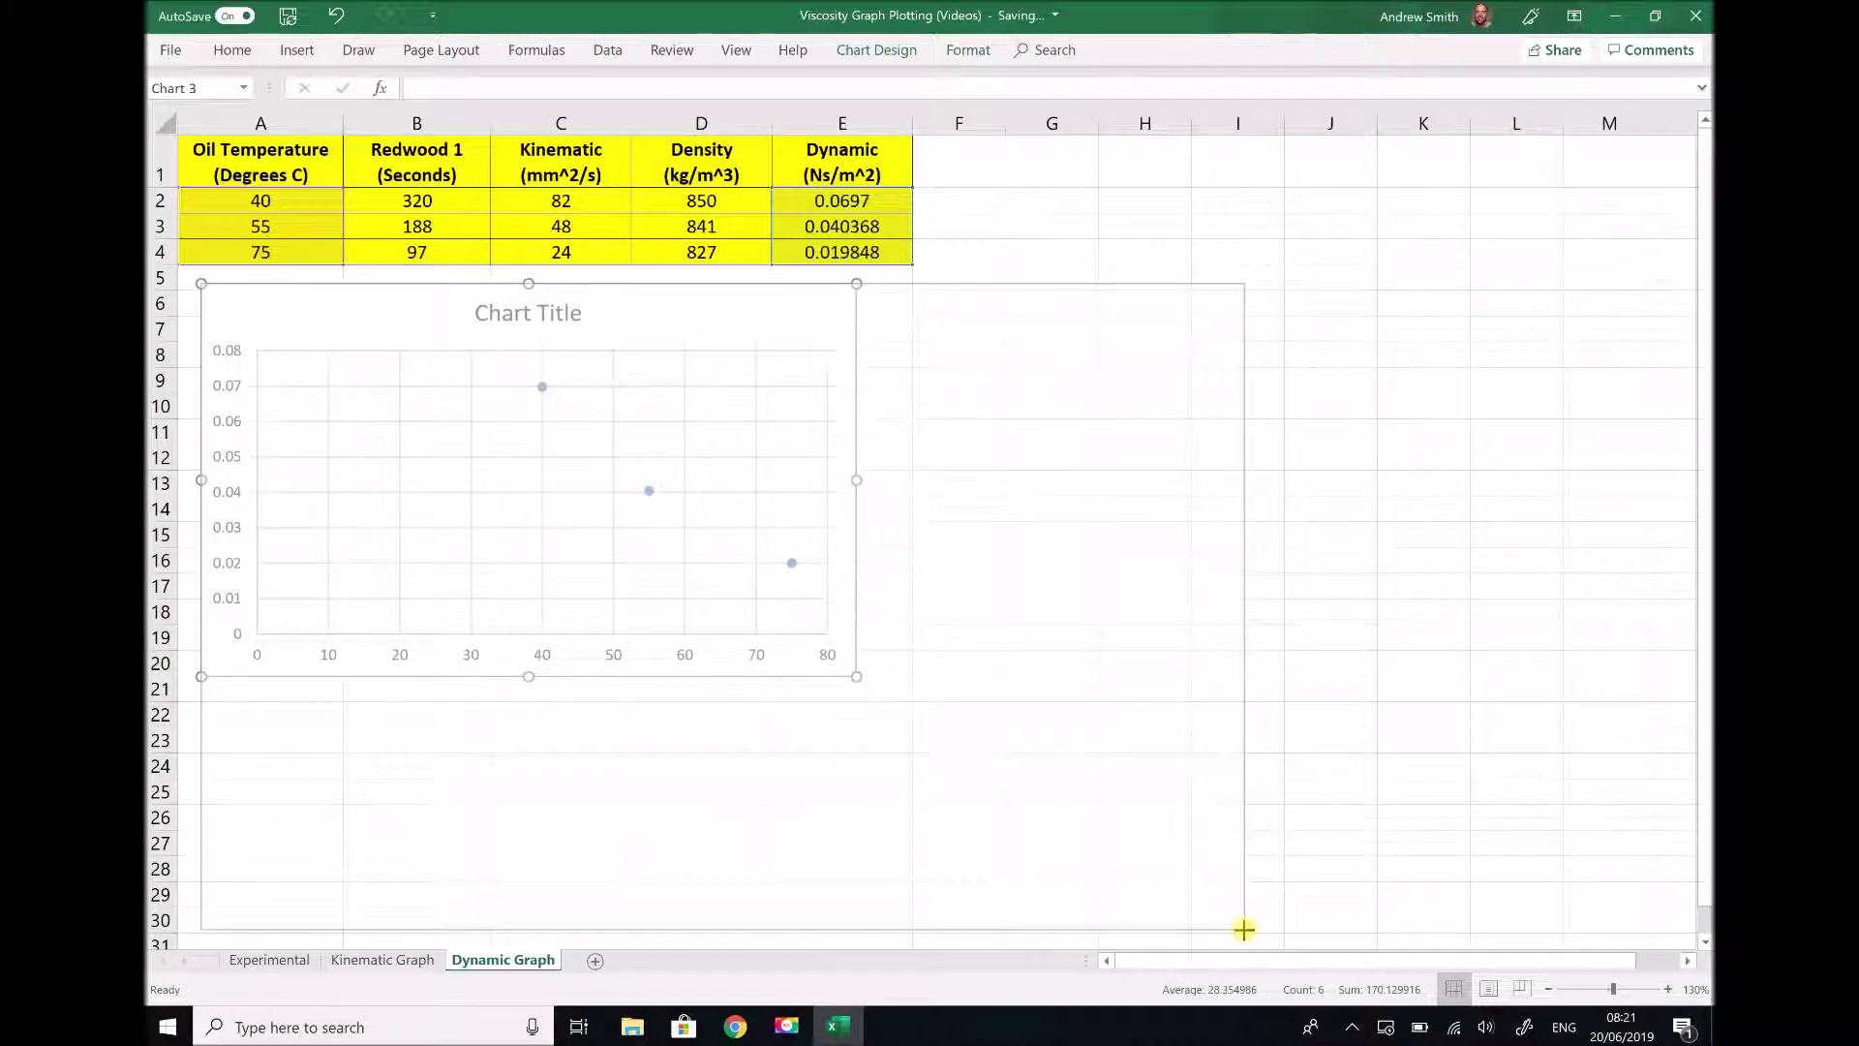
left_click_drag(1239, 926, 1244, 931)
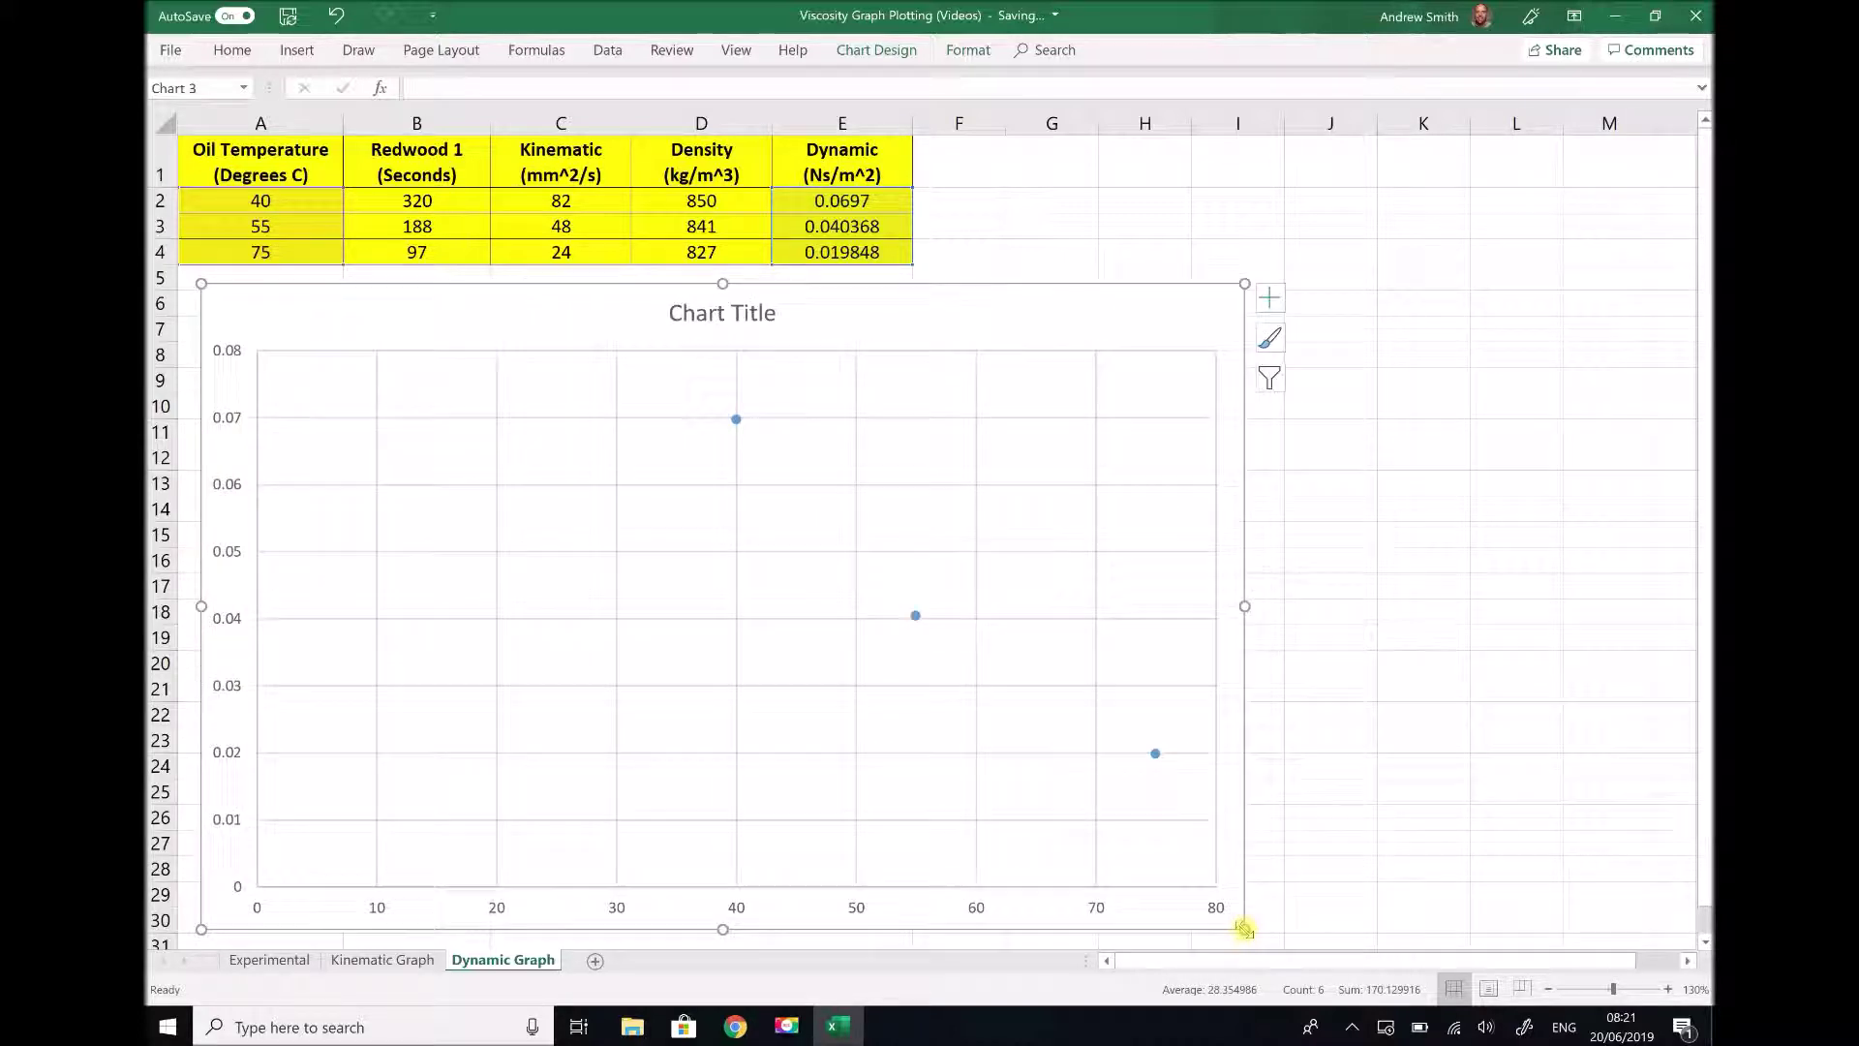
Retitle the chart 'Dynamic Viscosity'
left_click(734, 328)
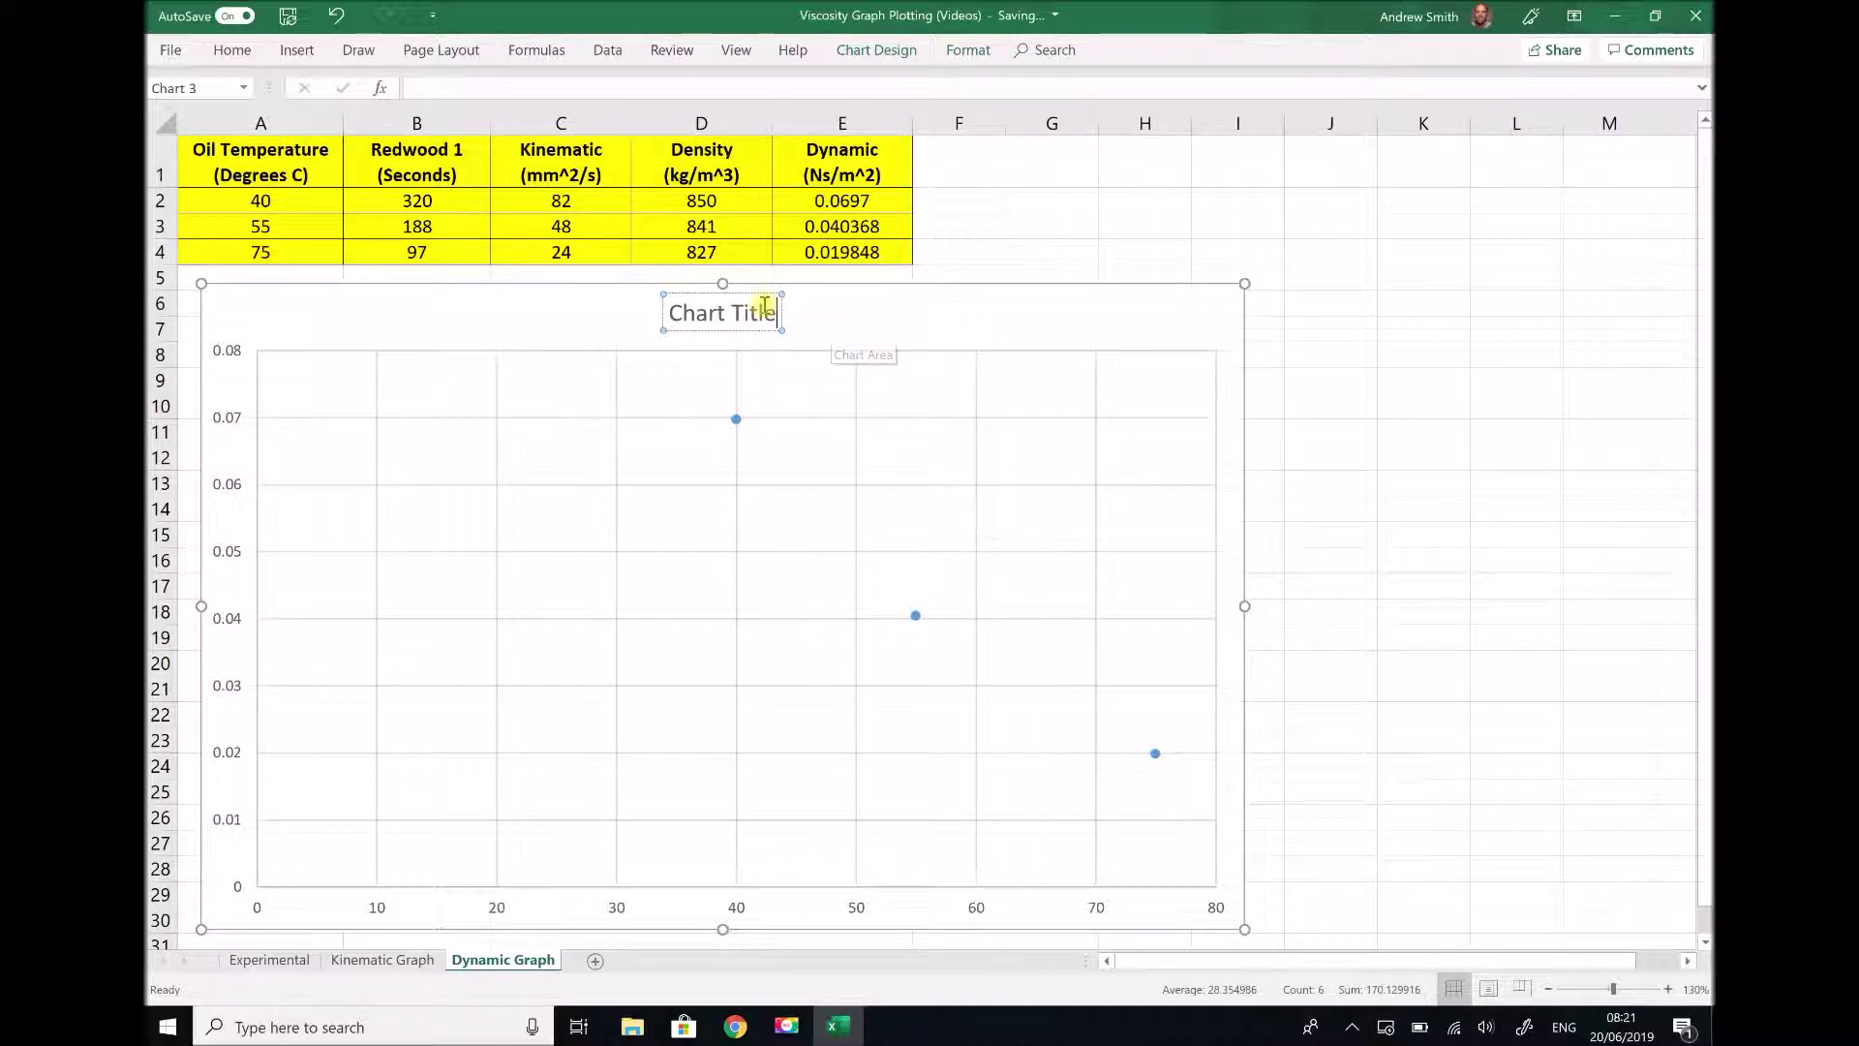
left_click_drag(777, 315, 671, 316)
type("Dy")
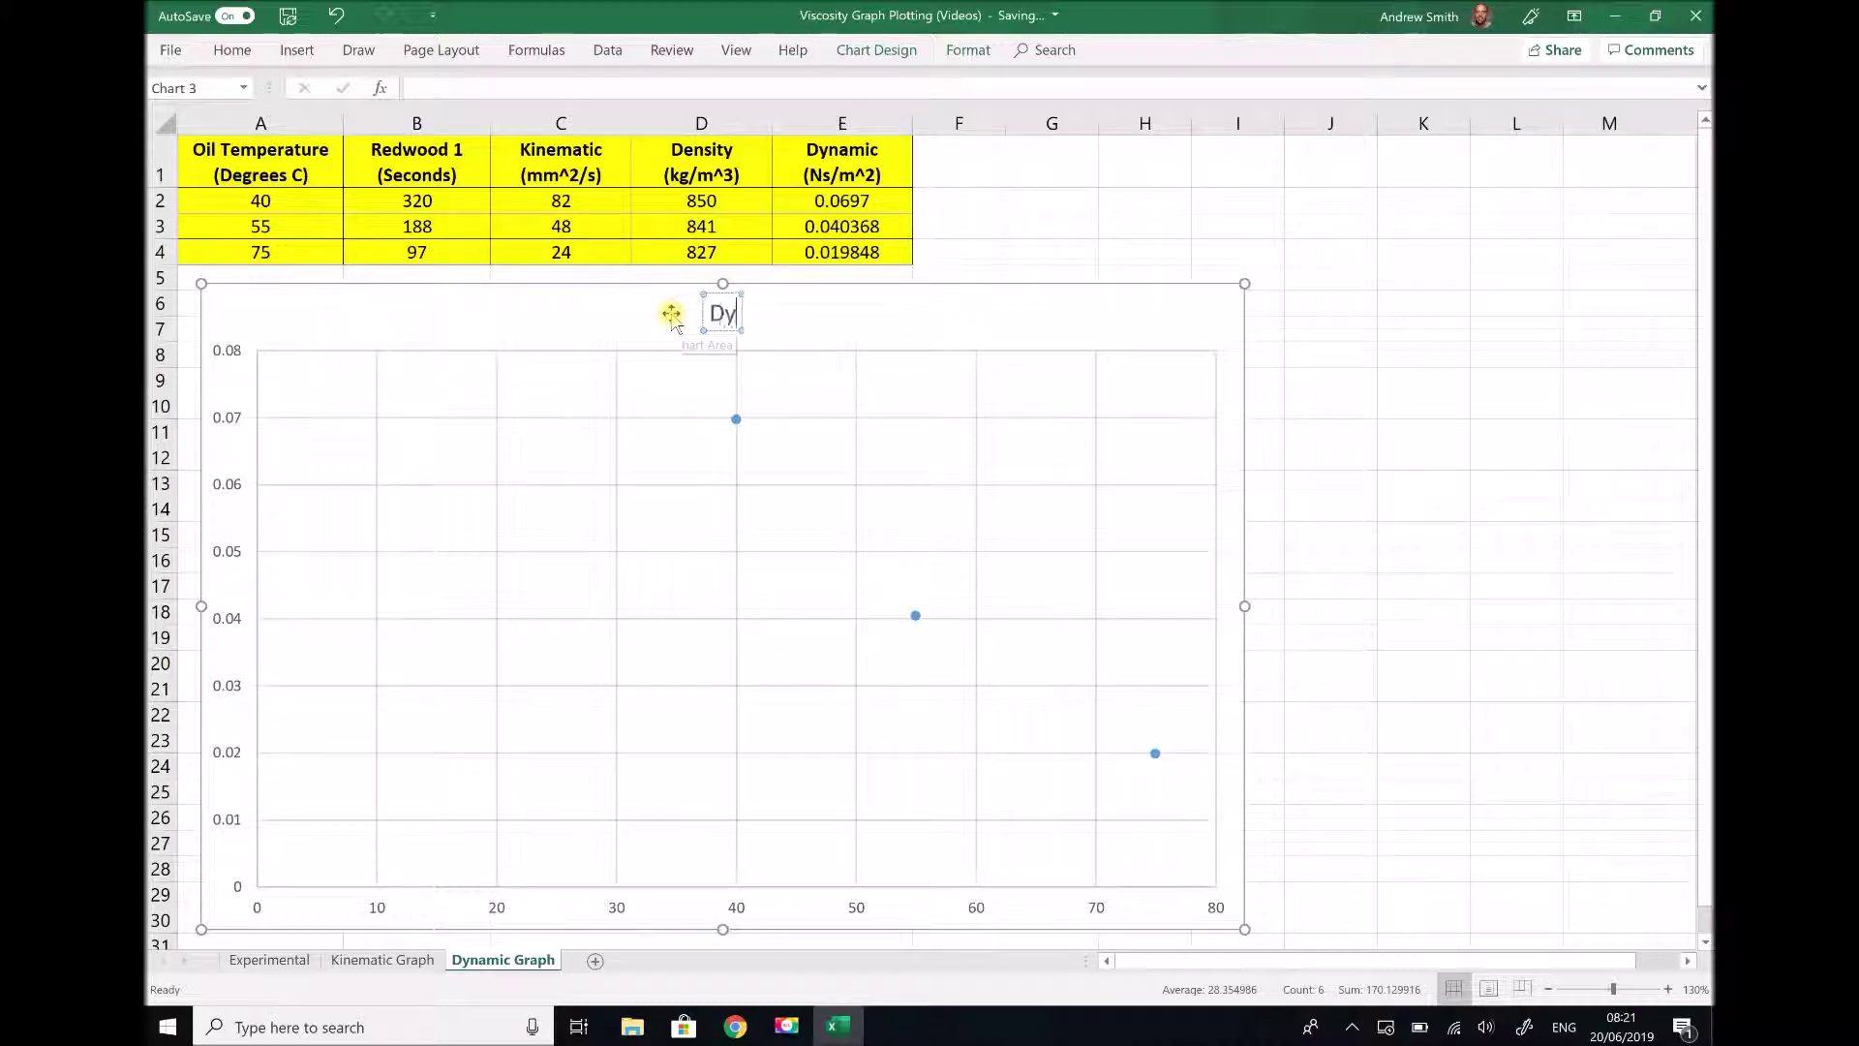
type("nam")
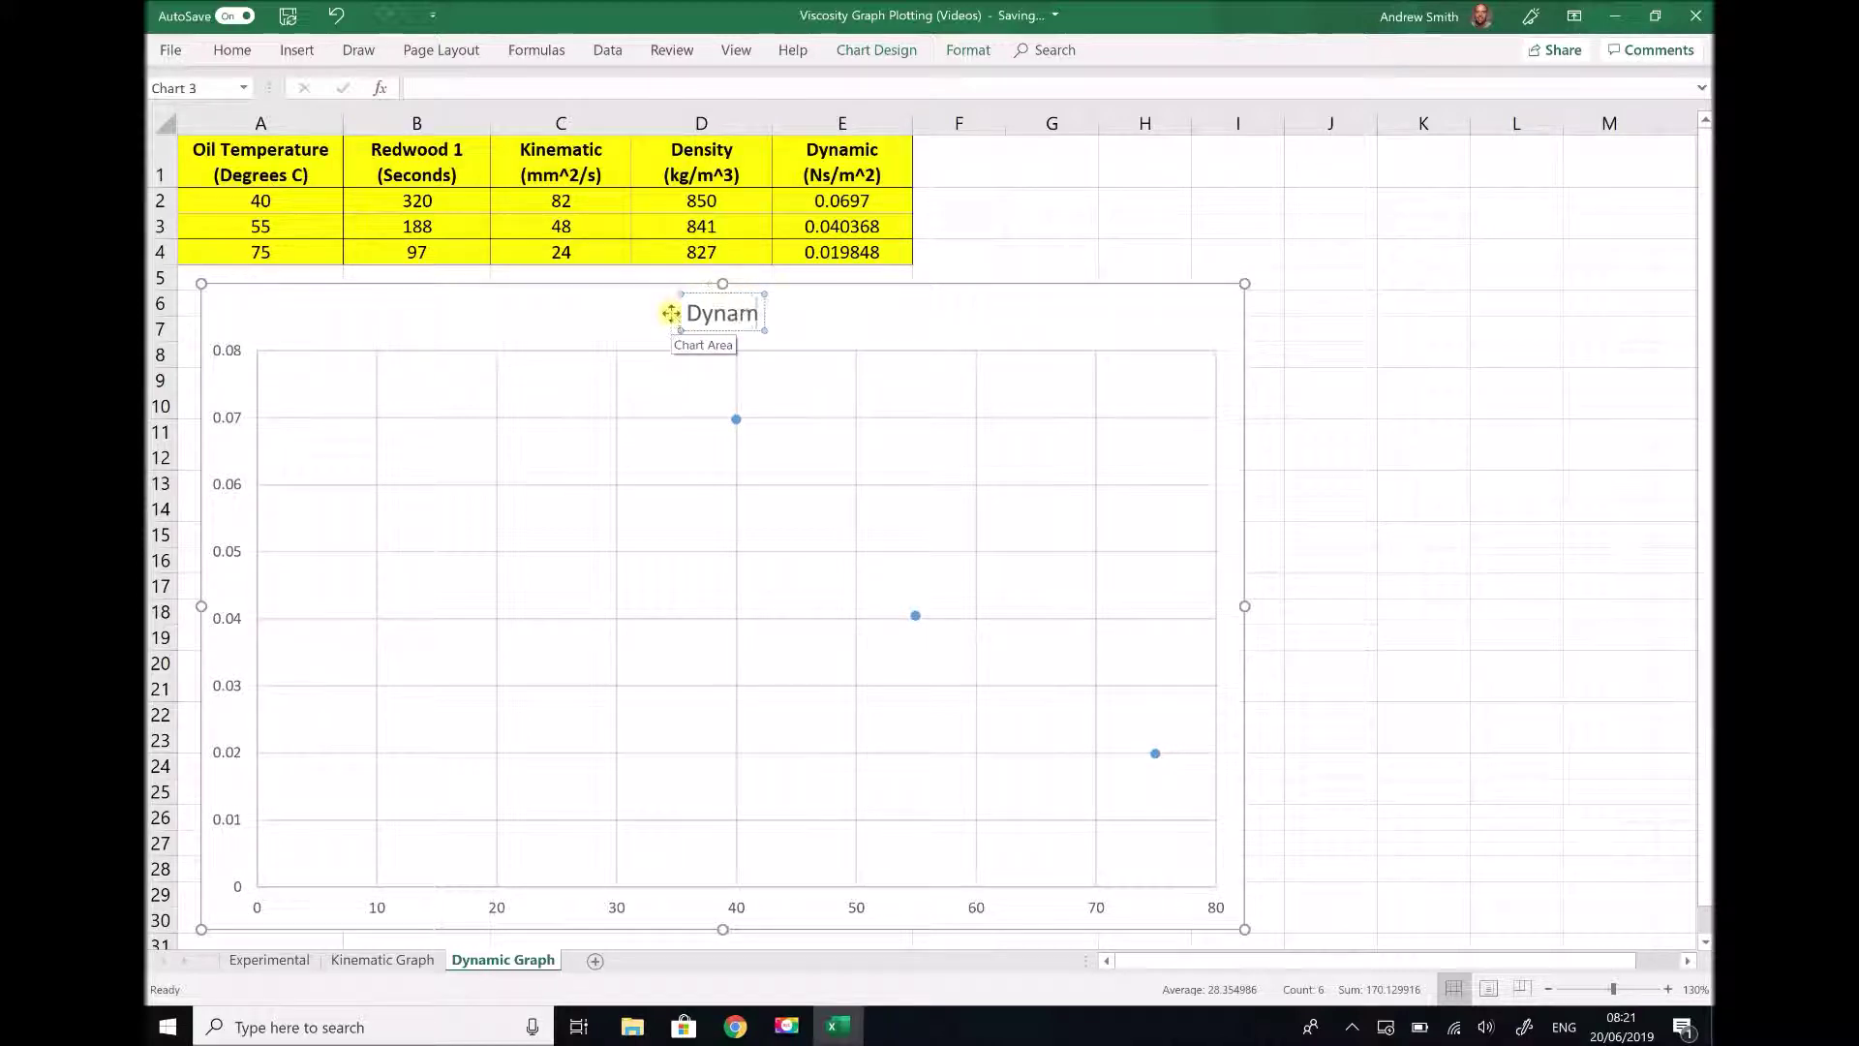
type("ic Visc")
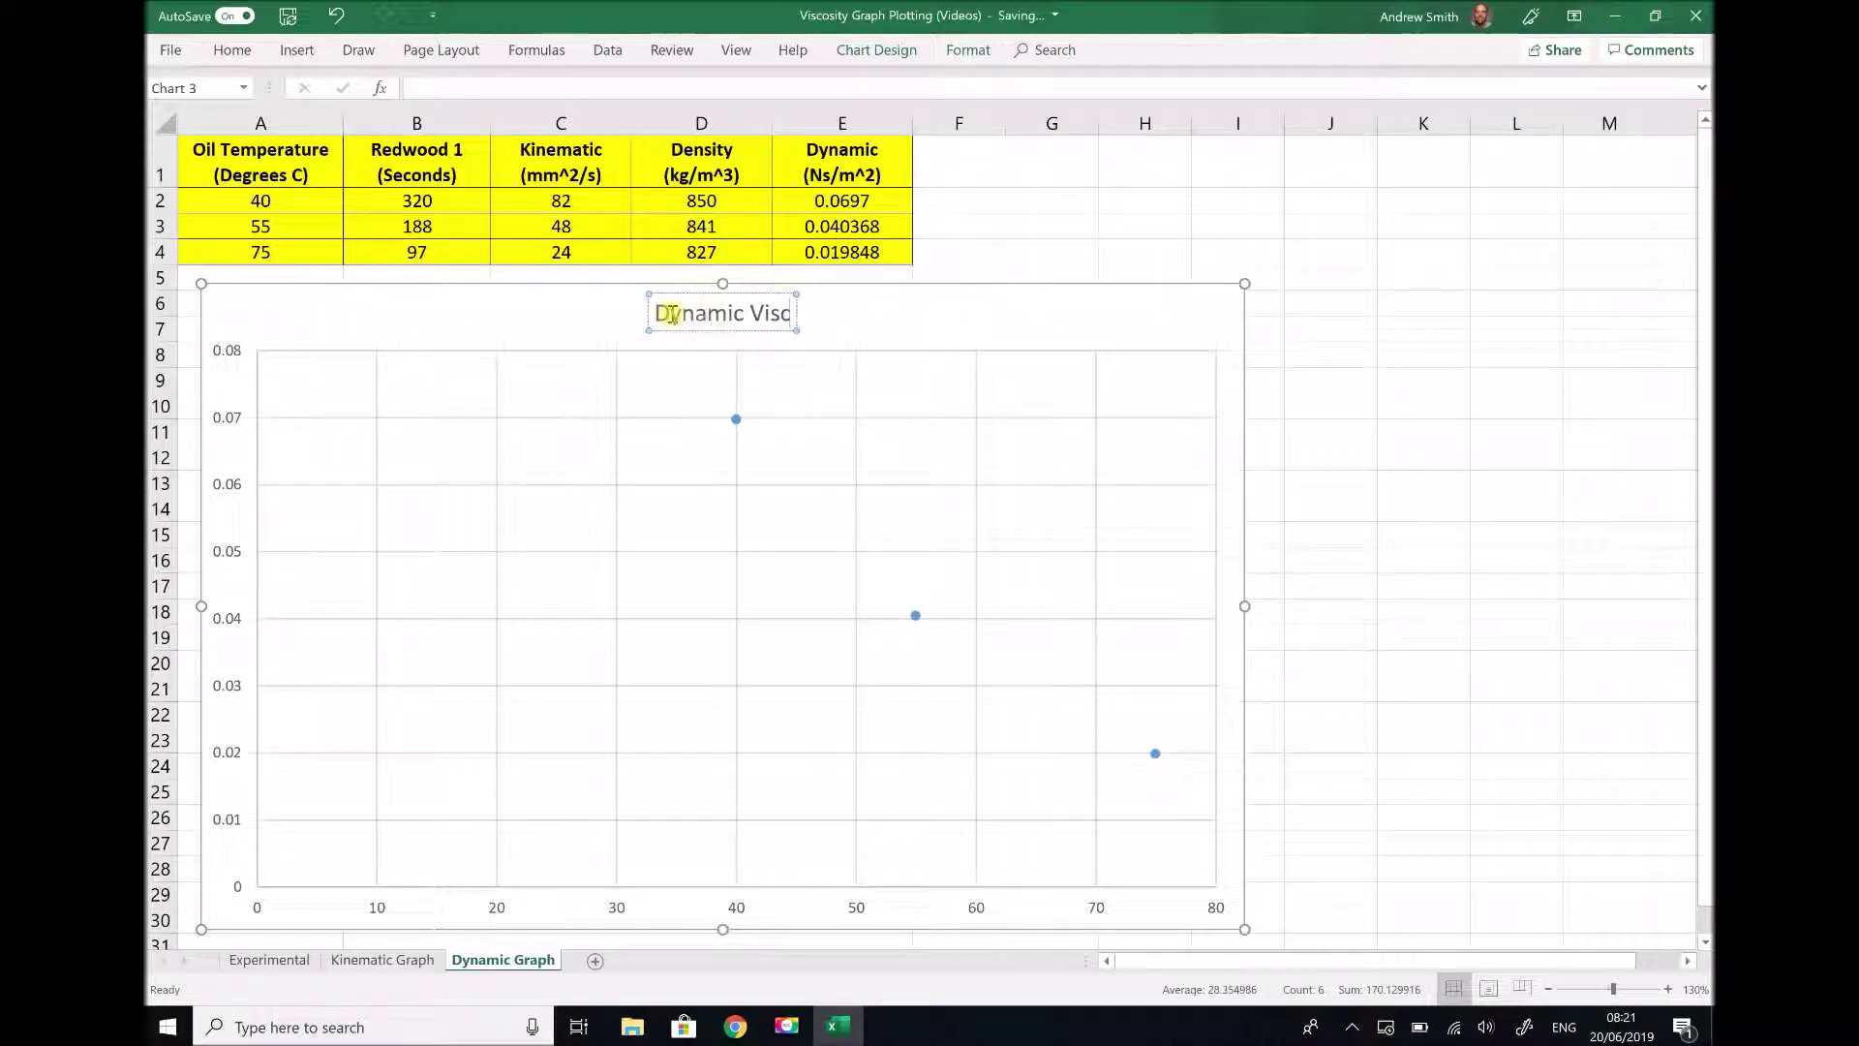
type("osity")
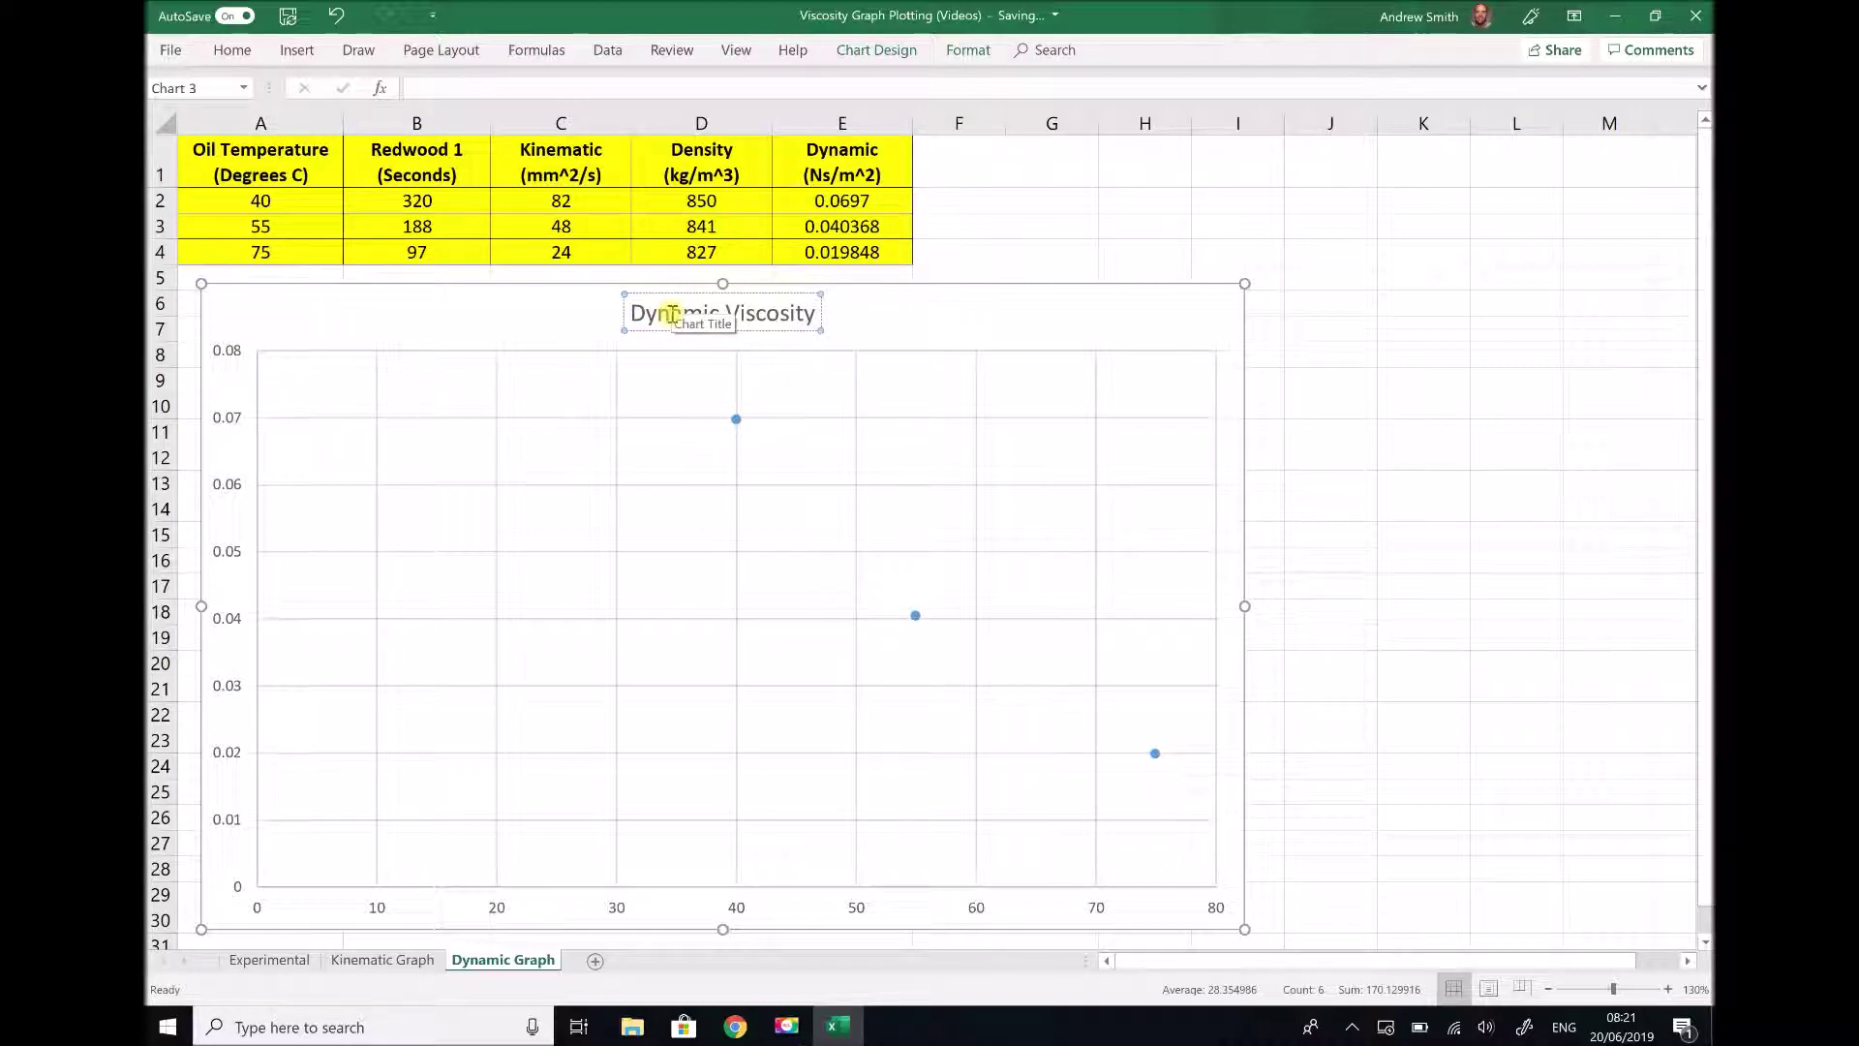
left_click(857, 314)
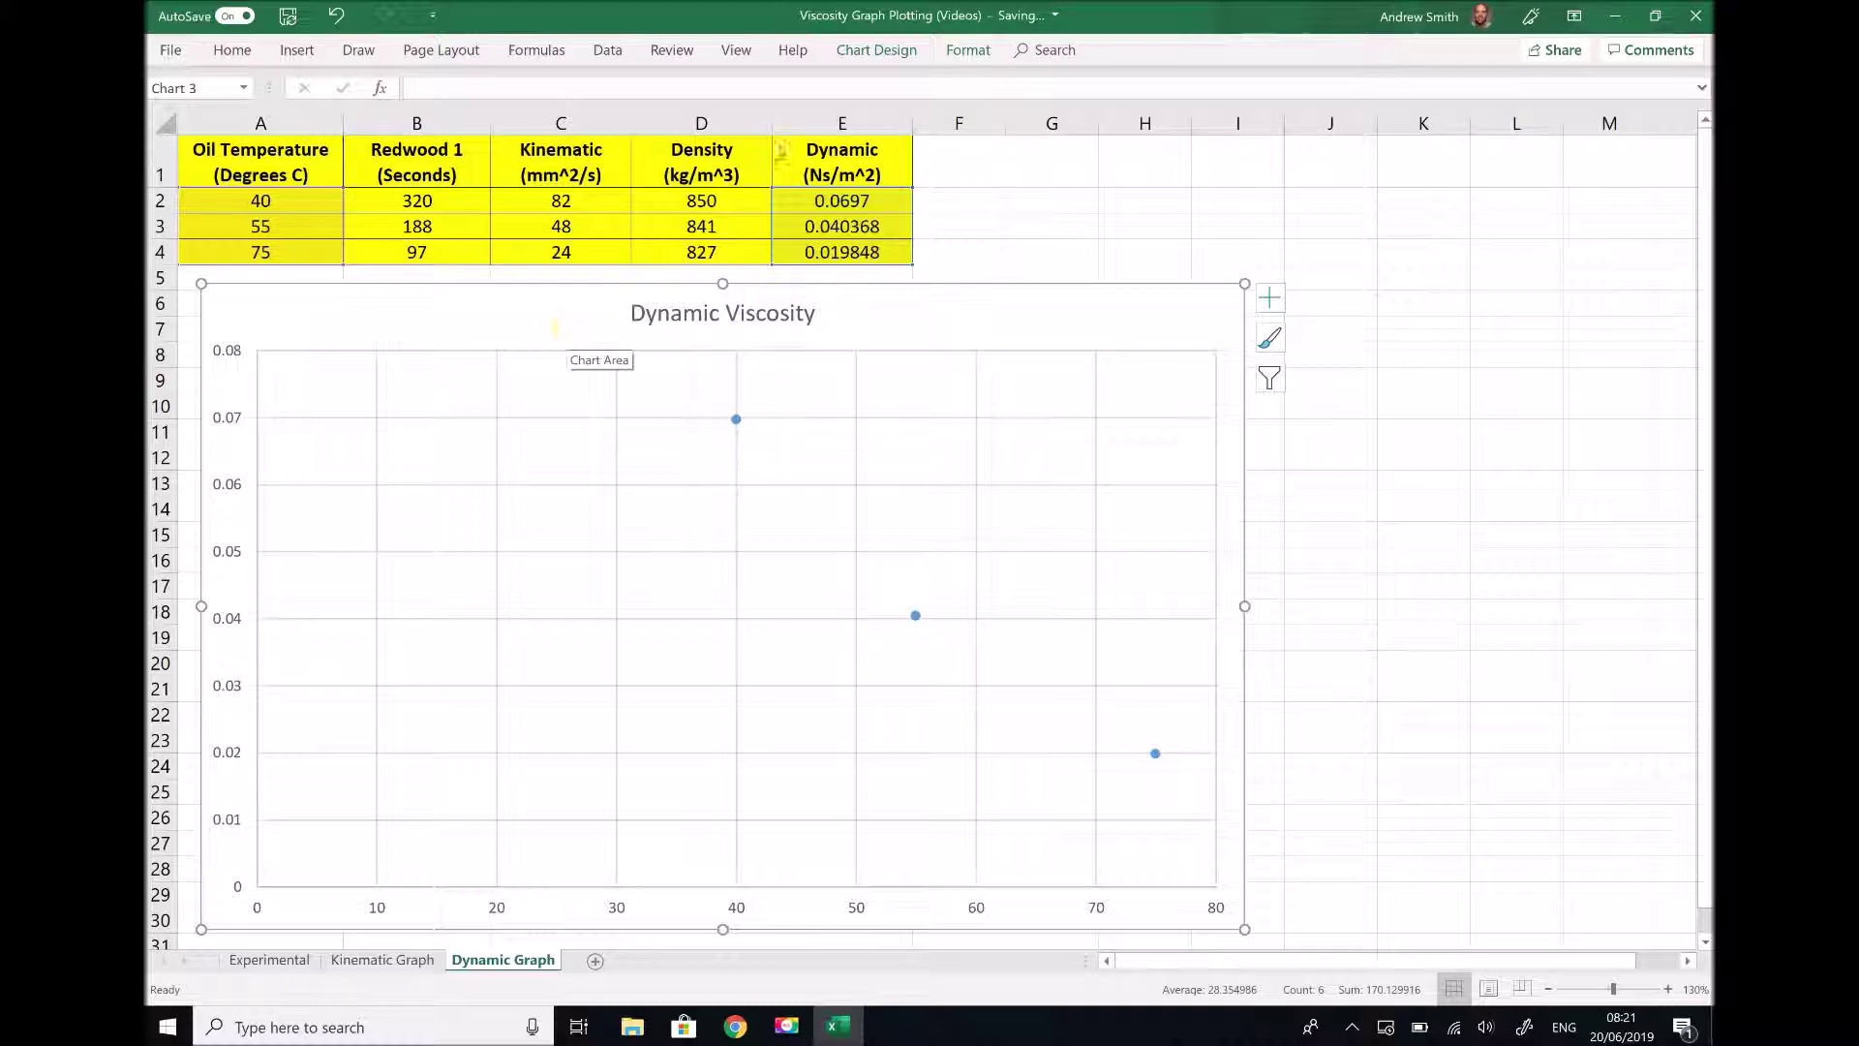
left_click(876, 49)
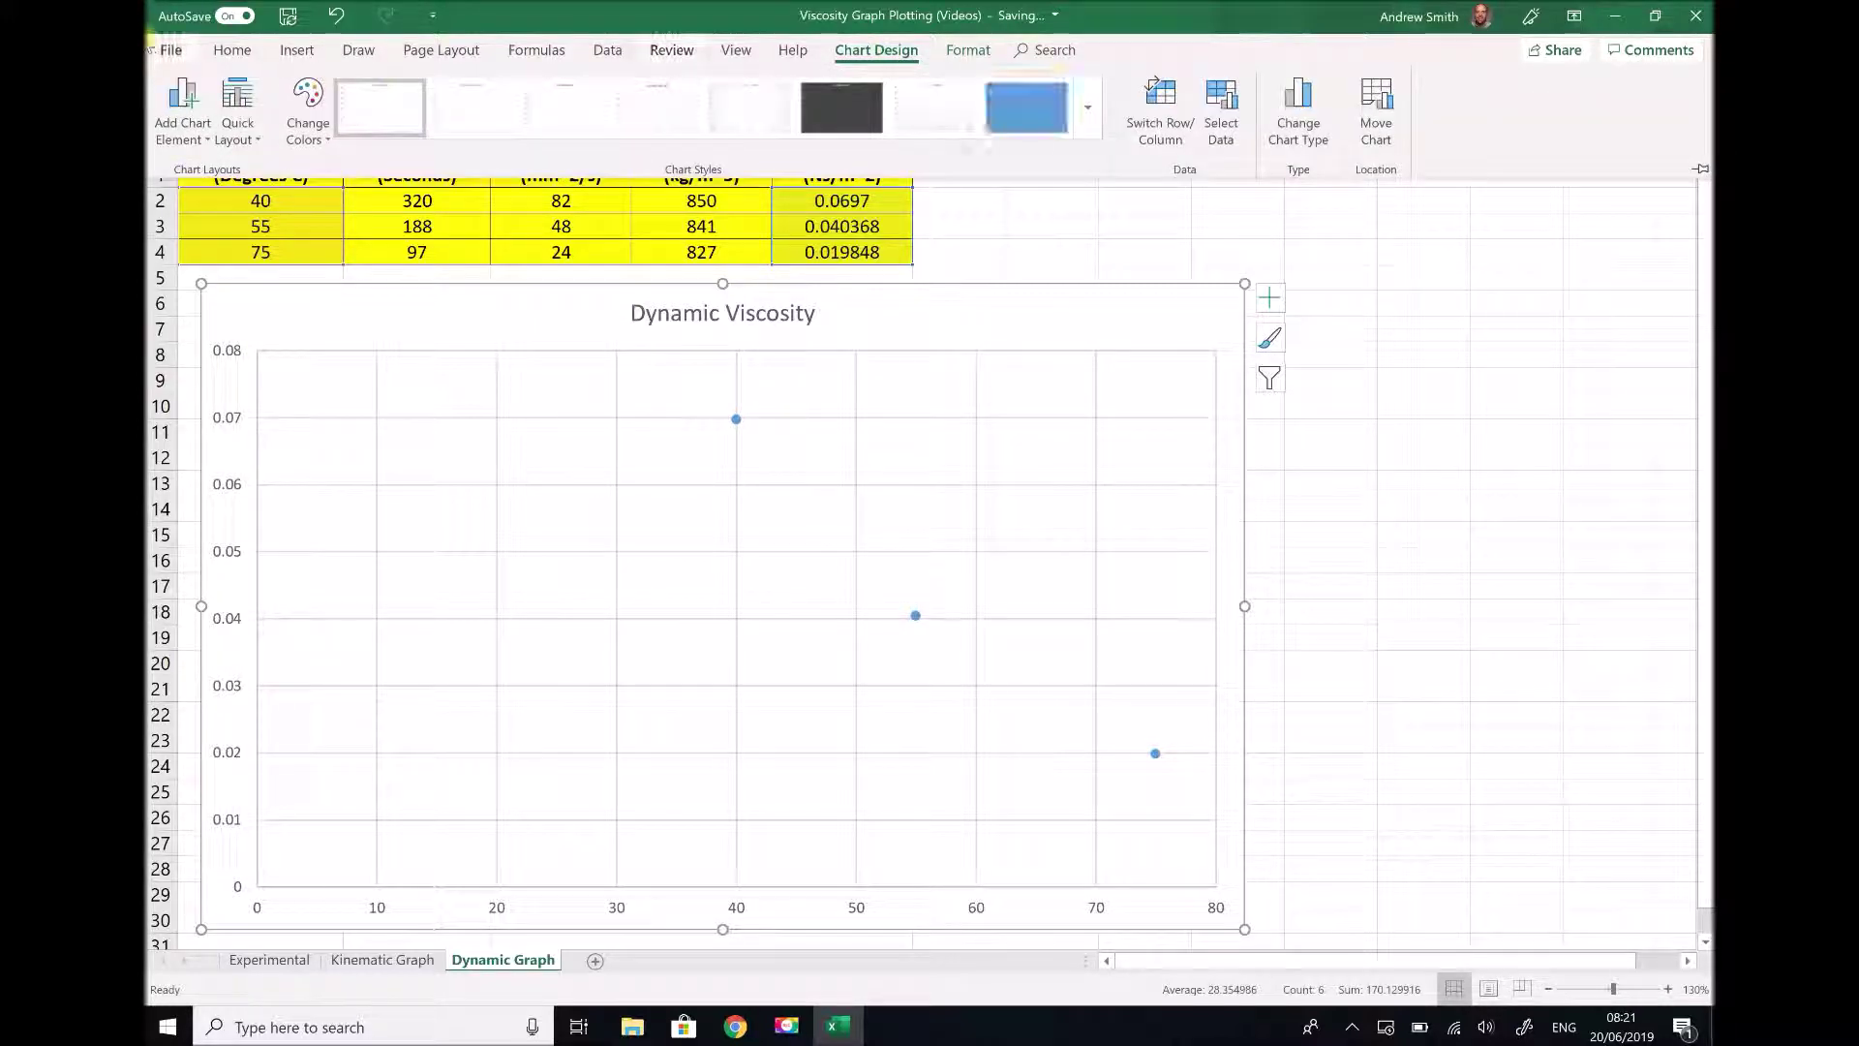
Apply Quick Layout 1 with axis titles and delete the Series1 legend
left_click(257, 145)
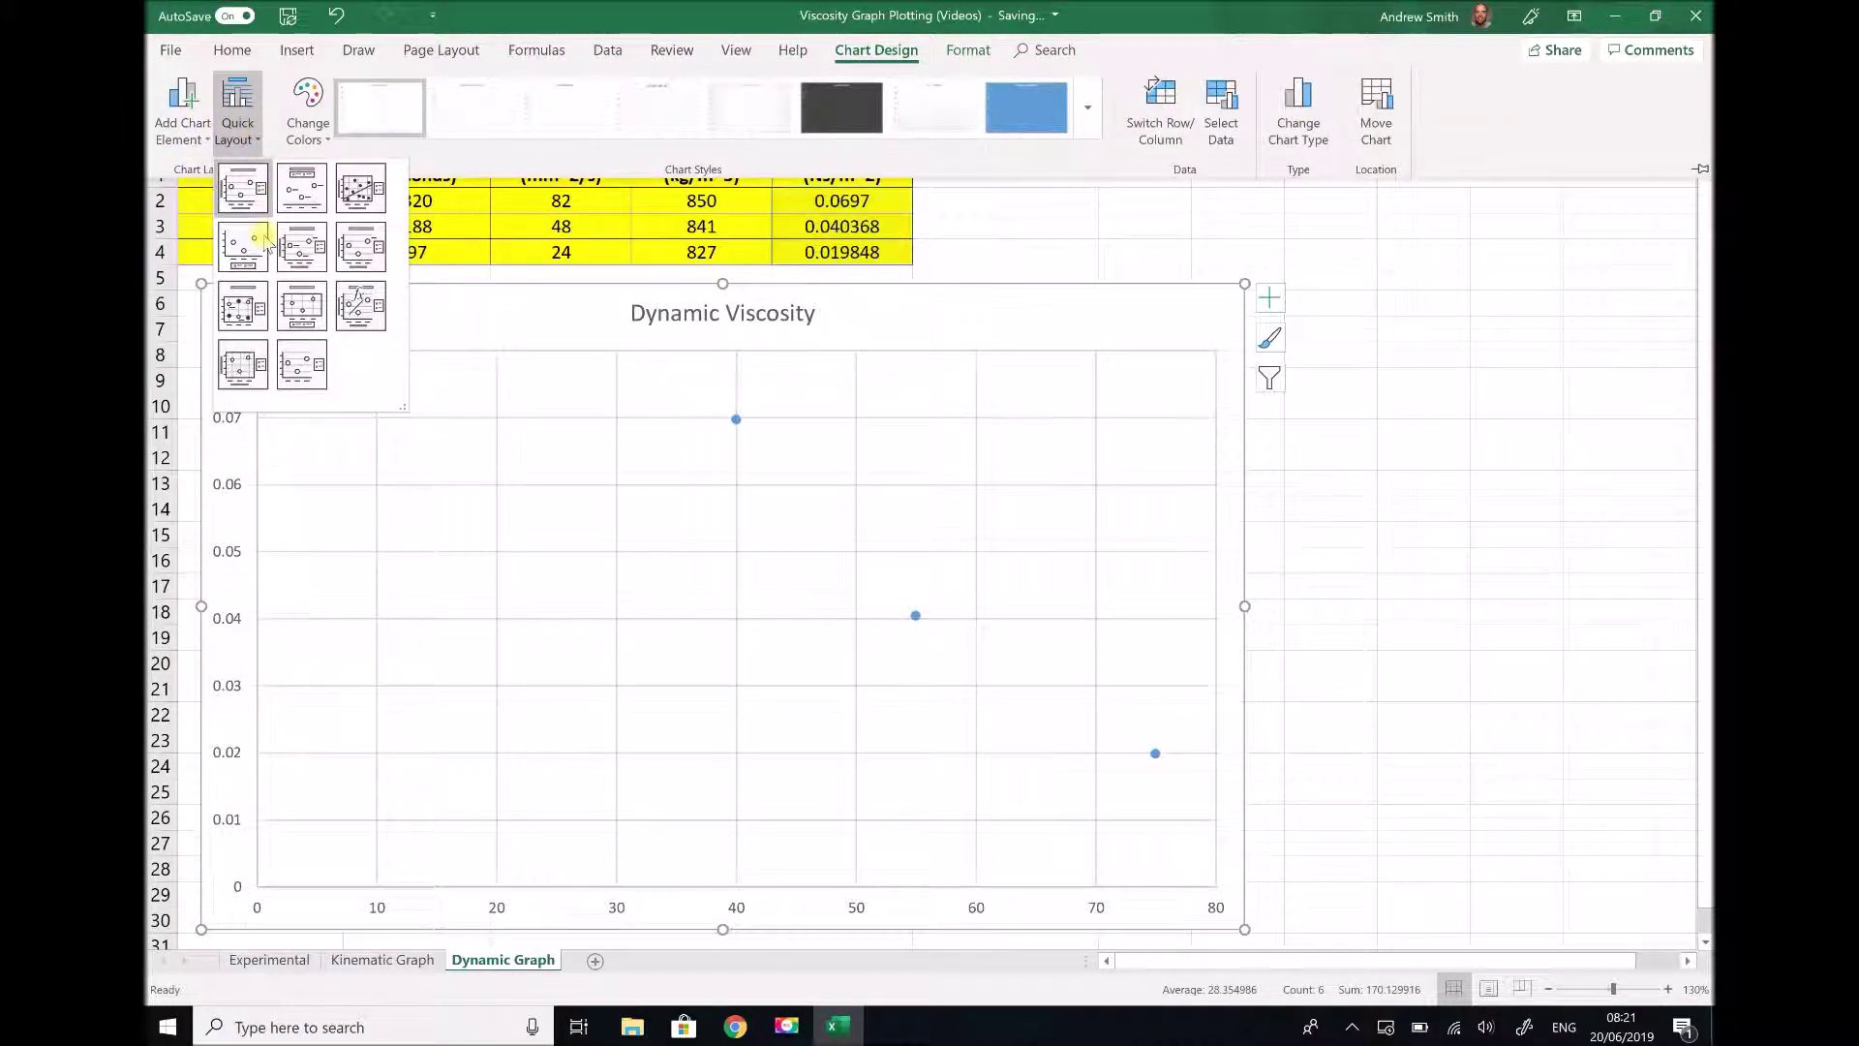
left_click(243, 190)
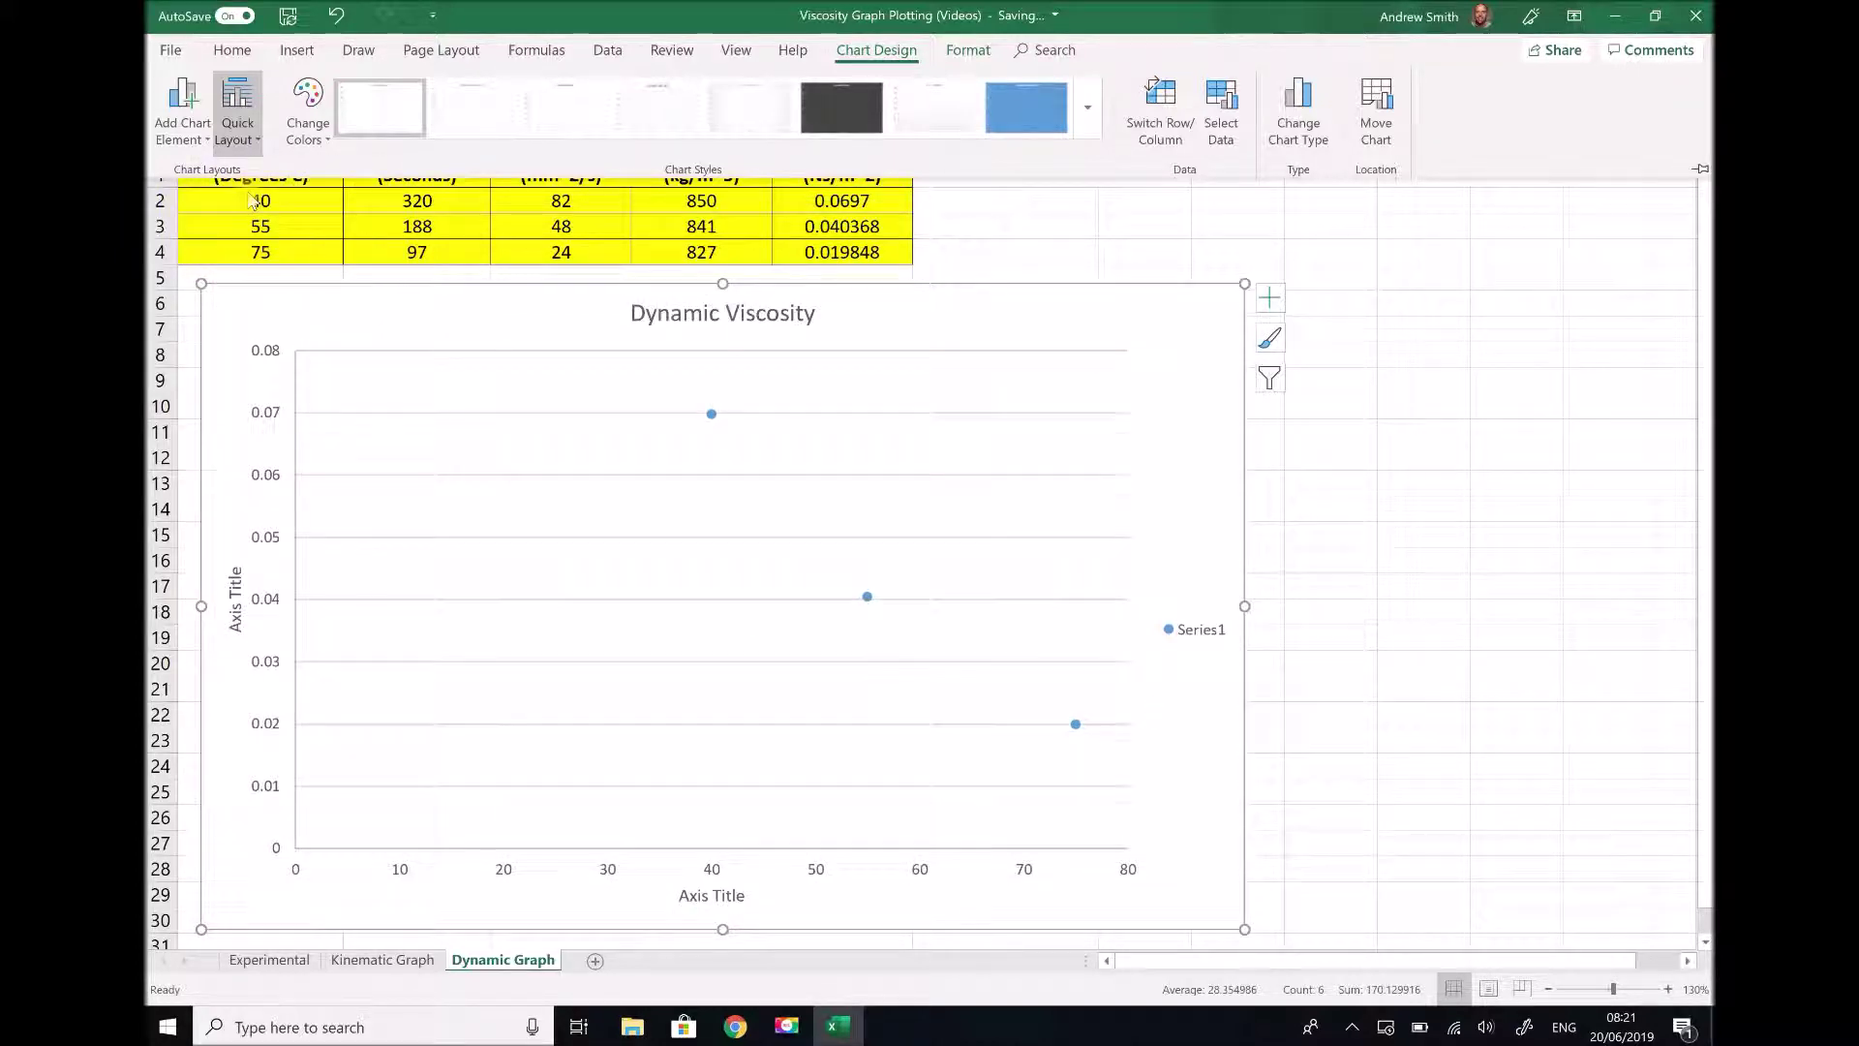
left_click(1192, 615)
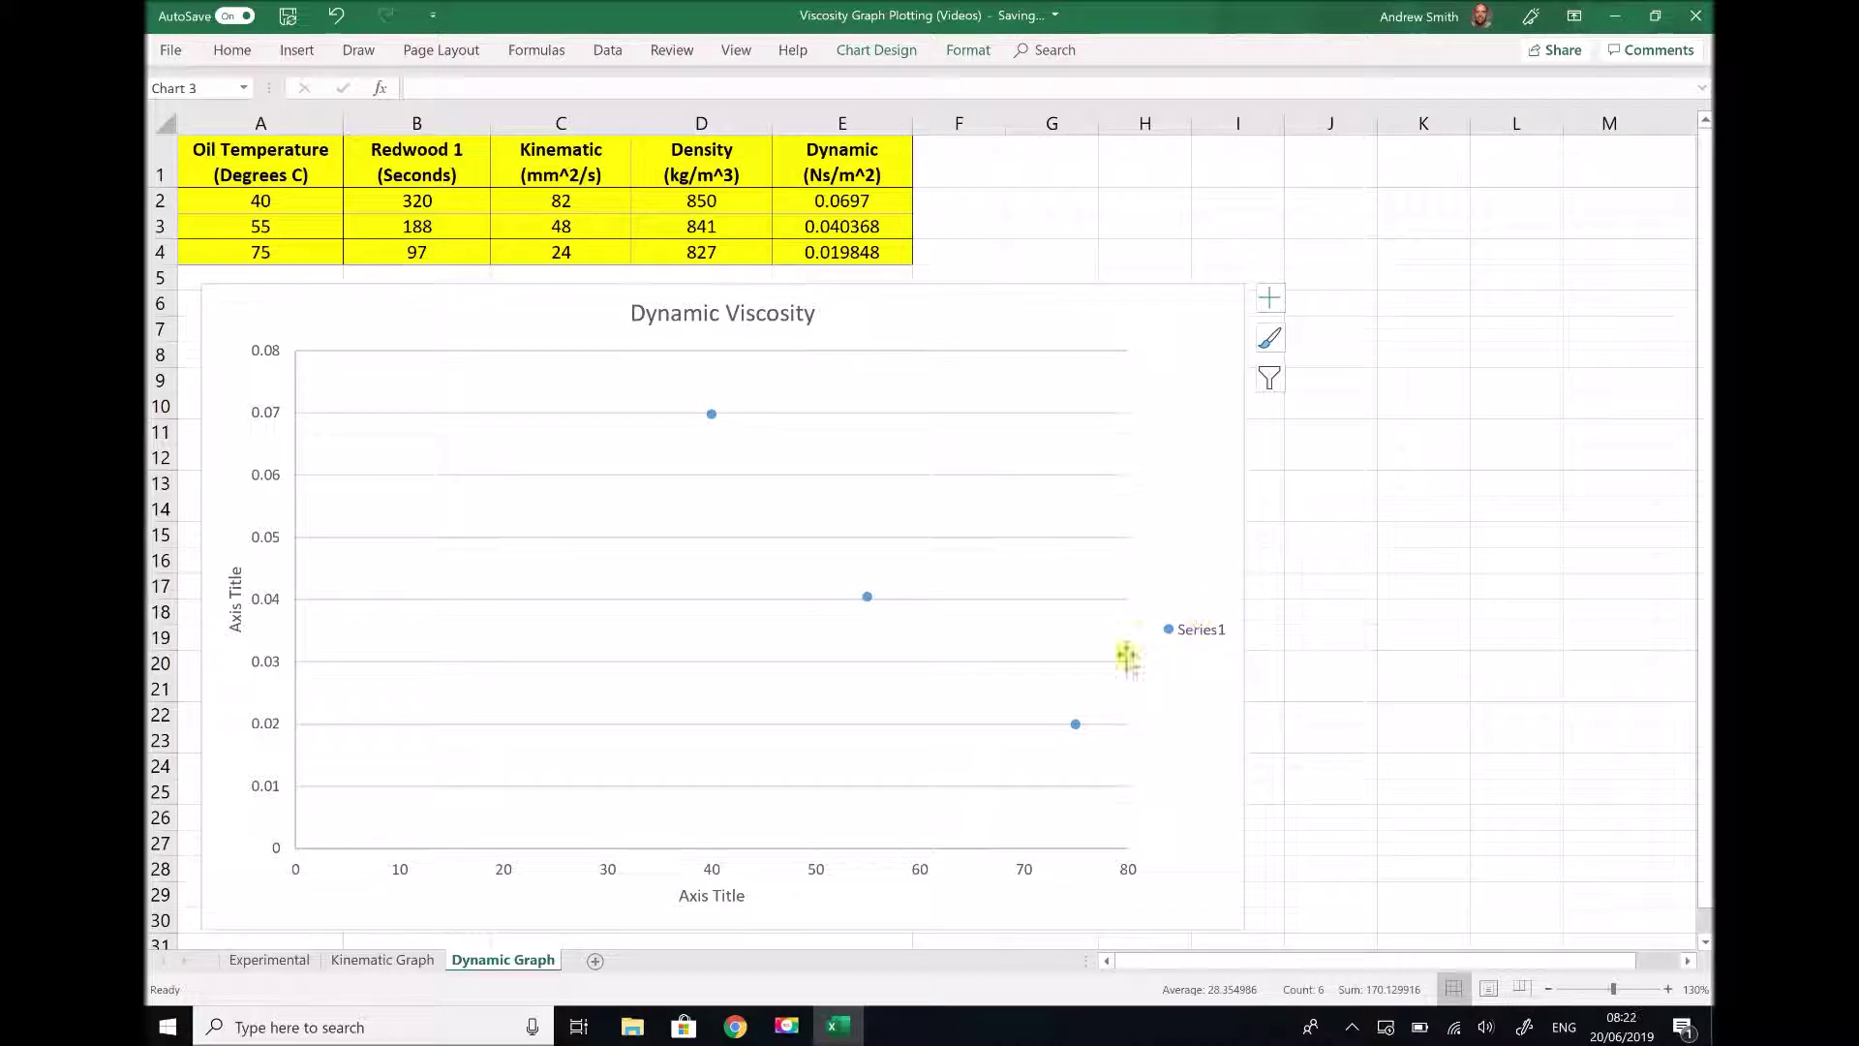
key("Delete")
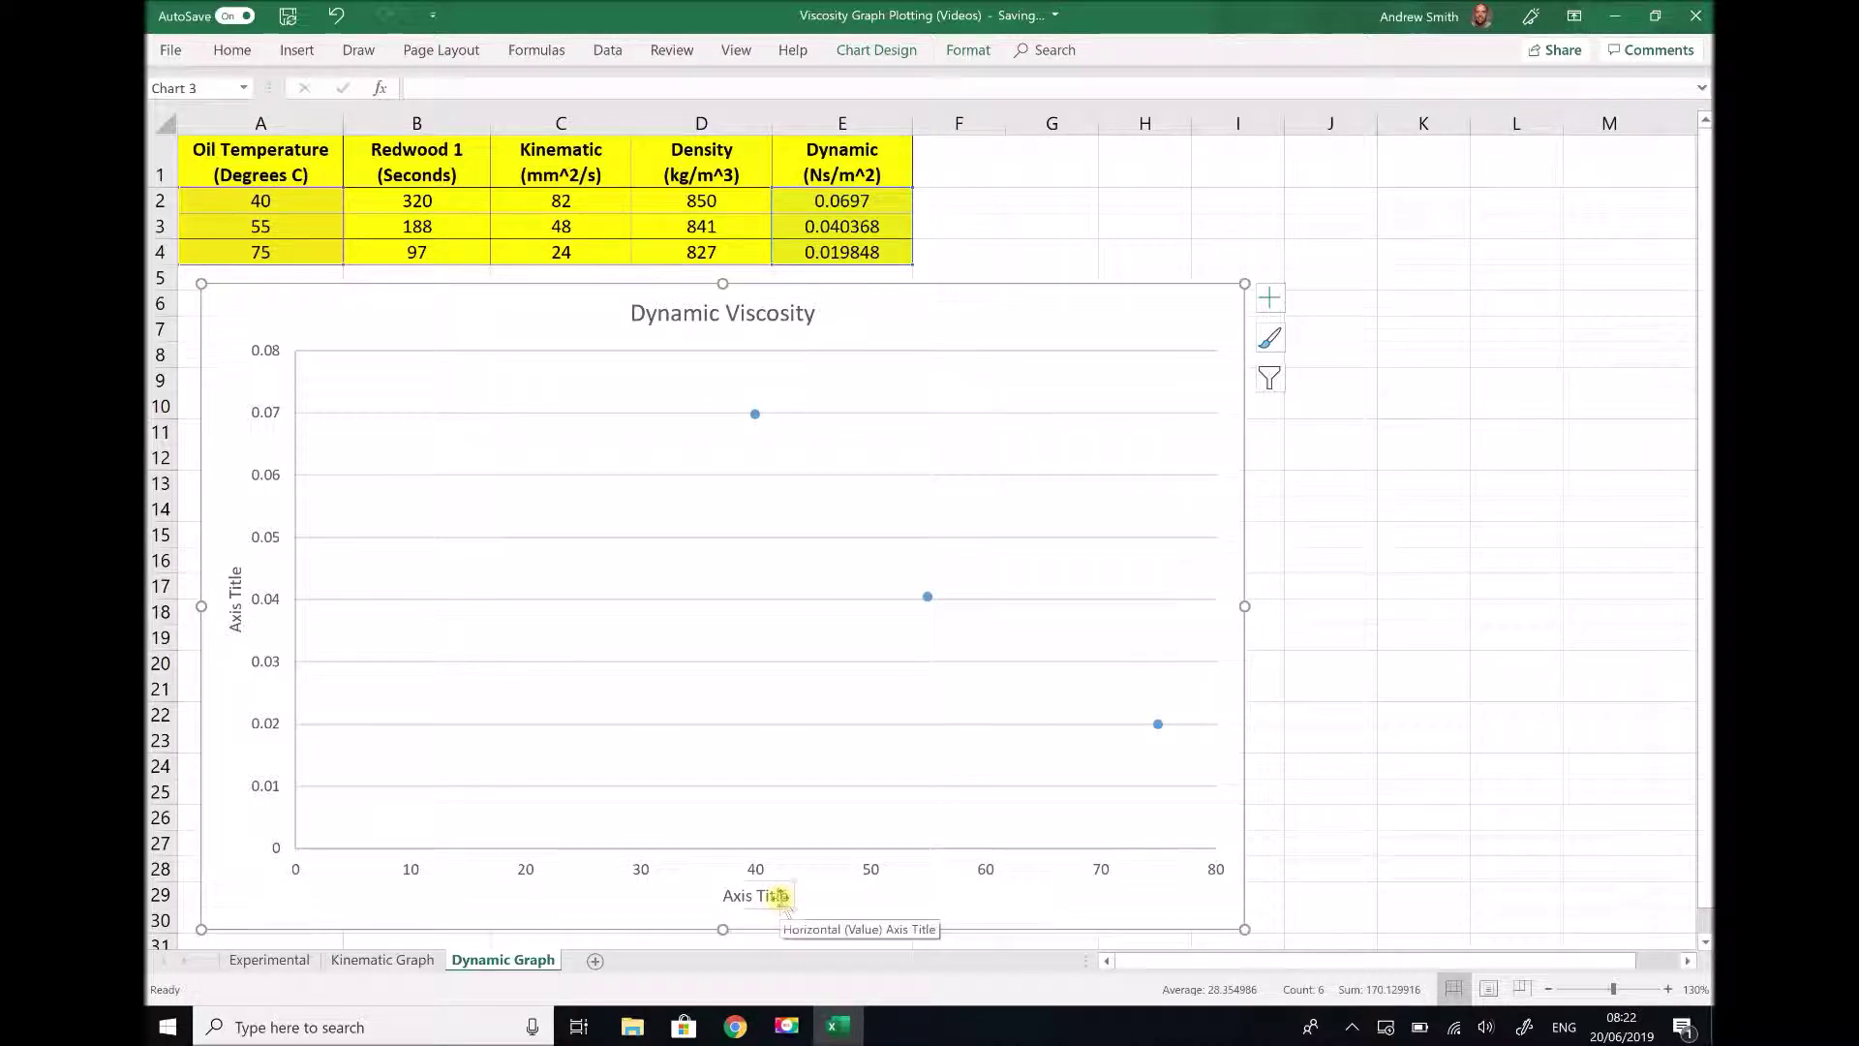
double_click(781, 898)
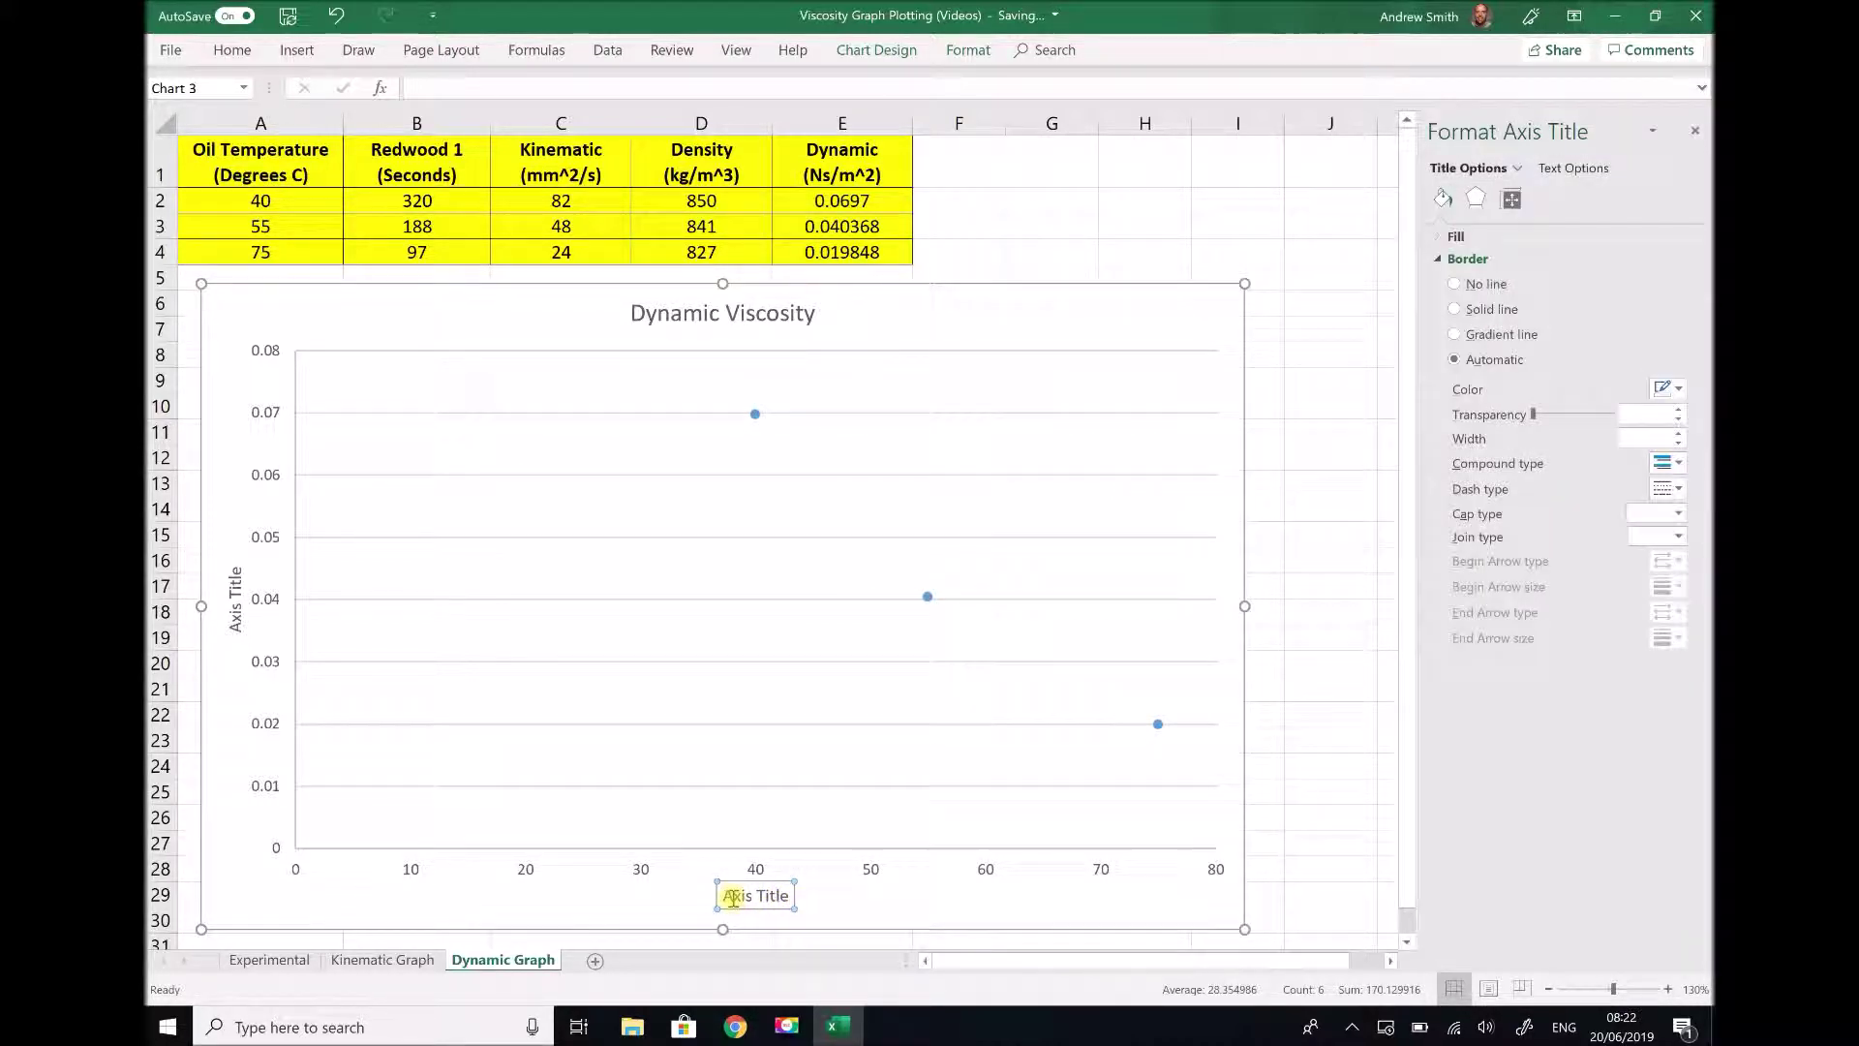
Title the axes 'Temperature (degrees C)' and 'Dynamic Viscosity (Ns/m^2)'
triple_click(729, 897)
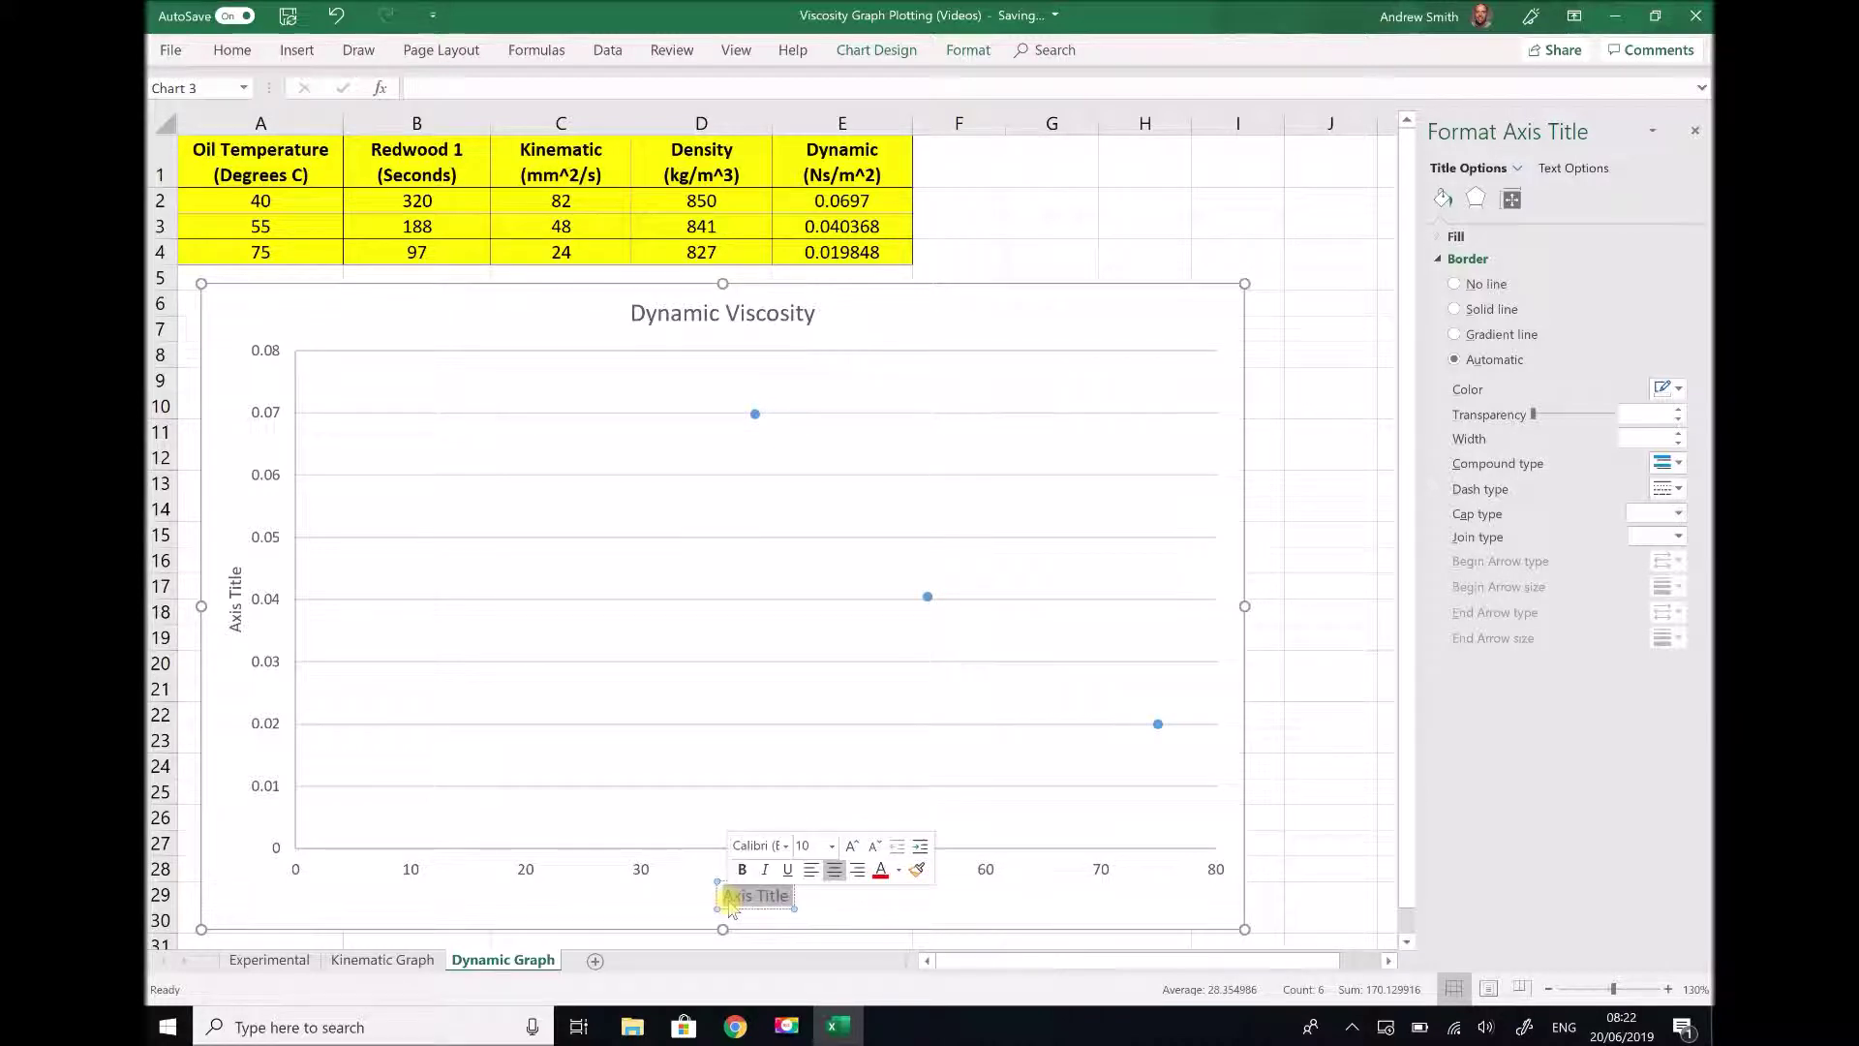
type("Te")
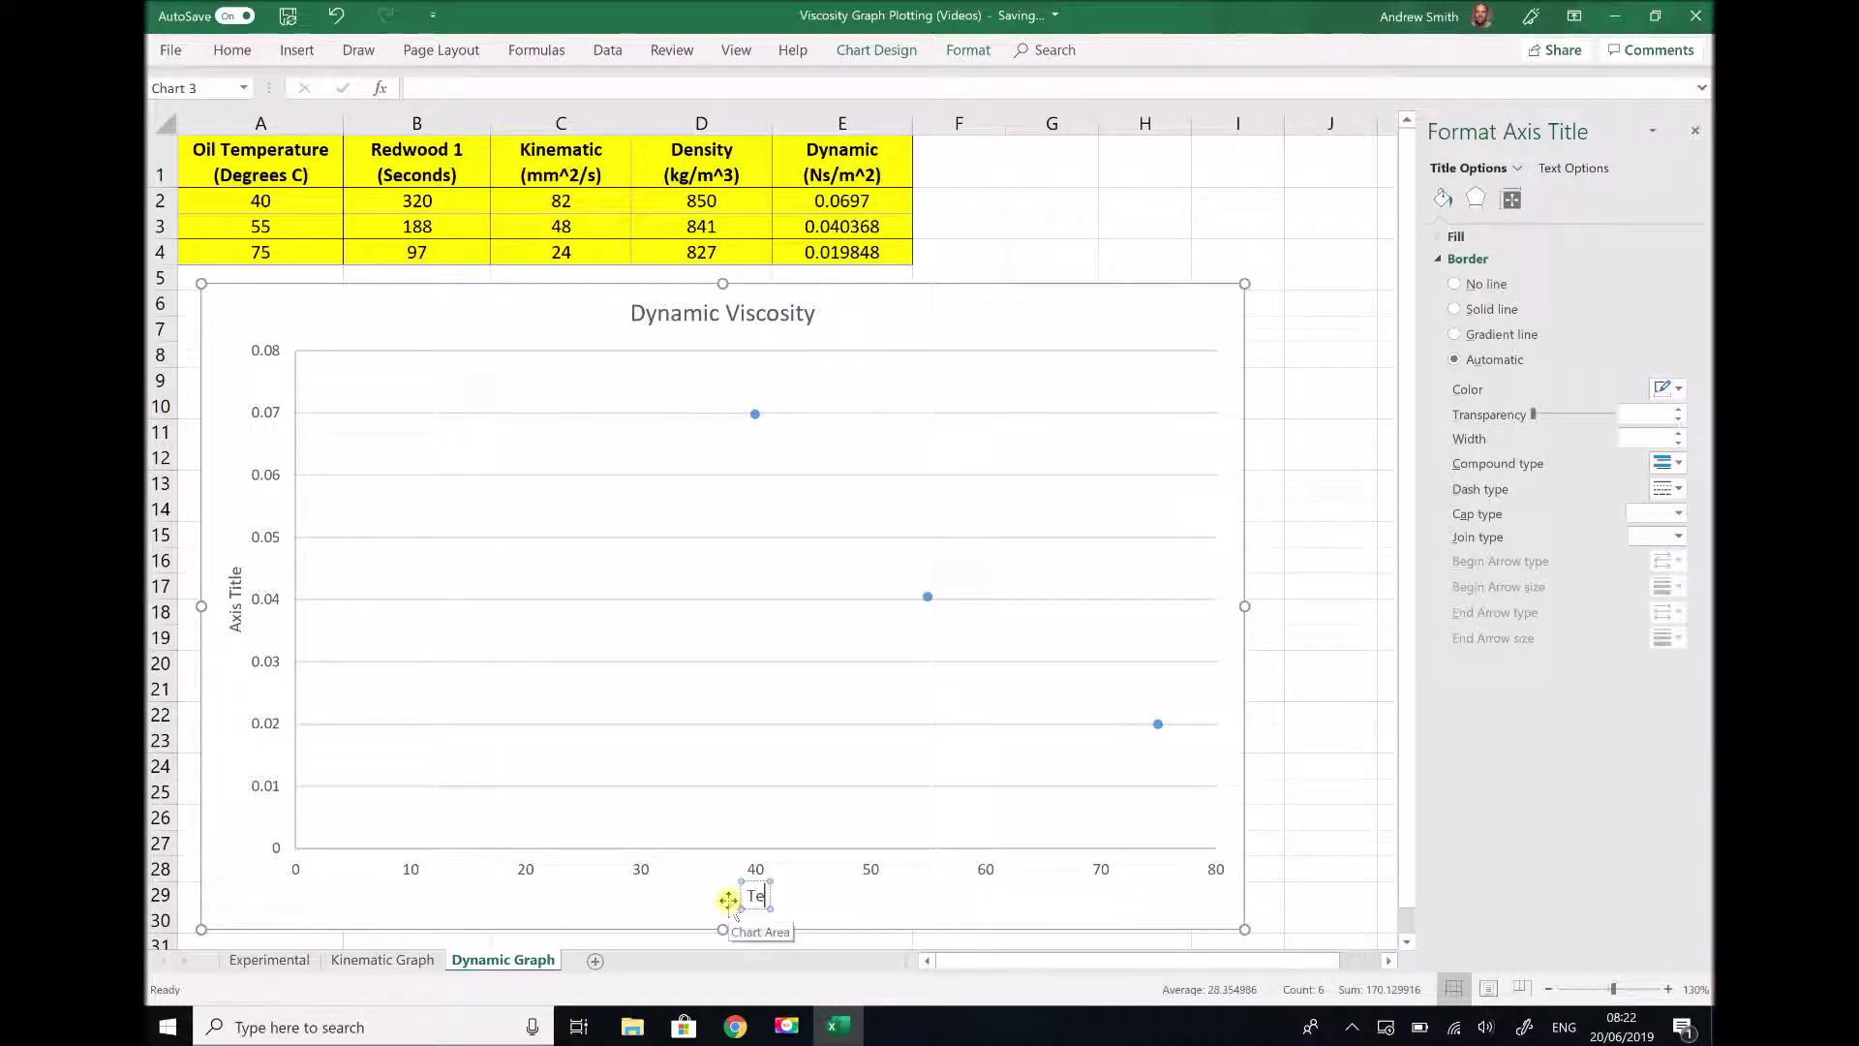
type("mperature")
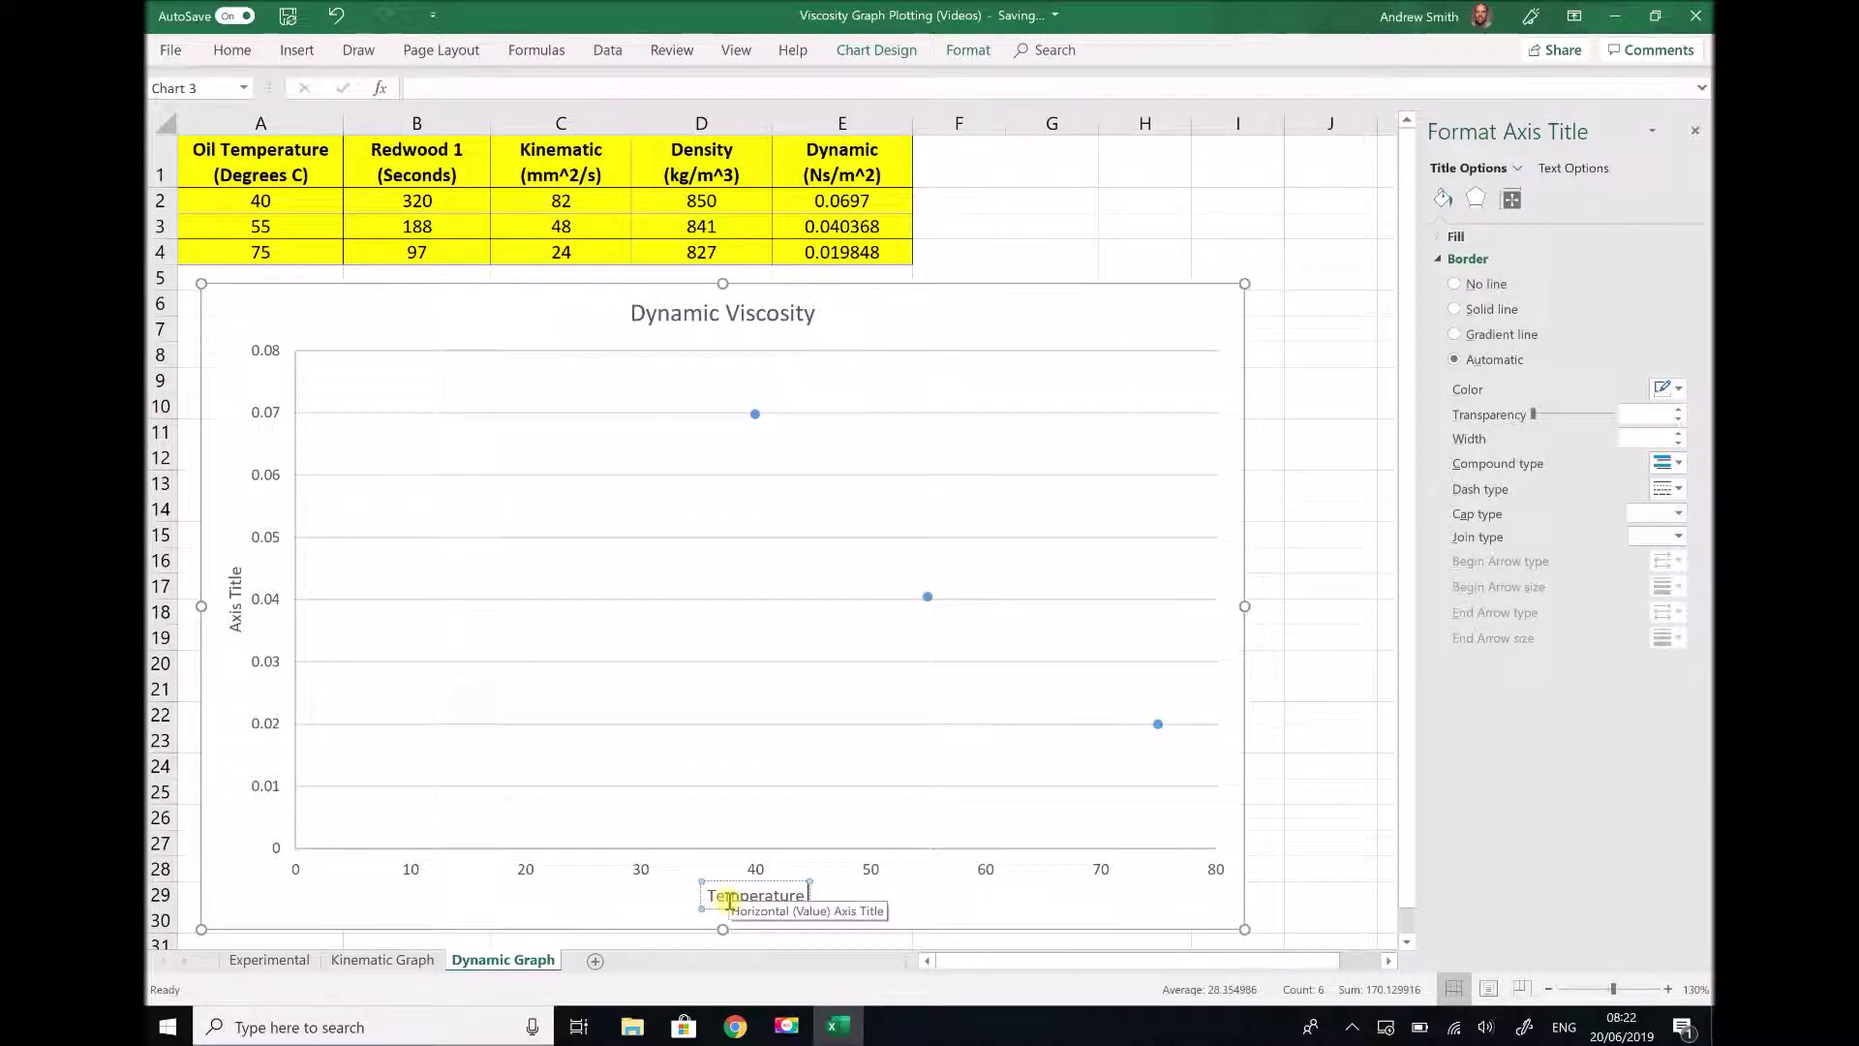
type(" (degr")
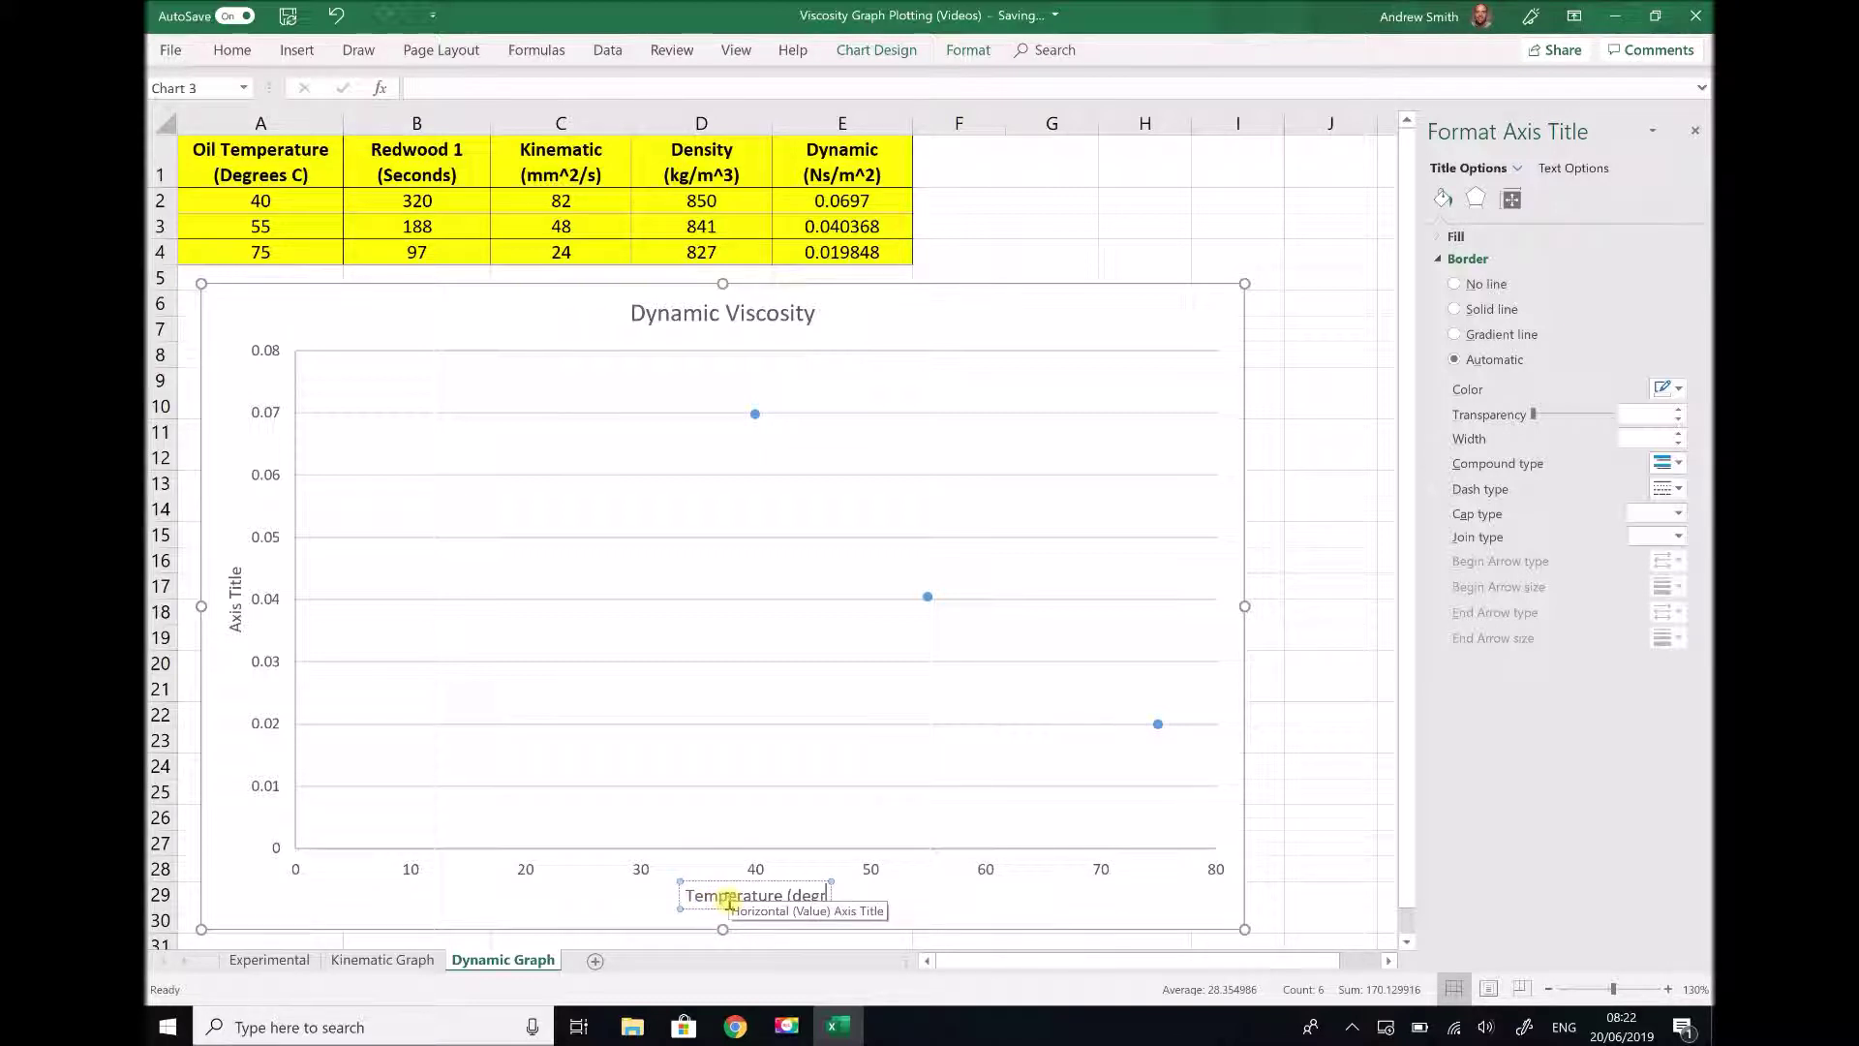
type("ees C")
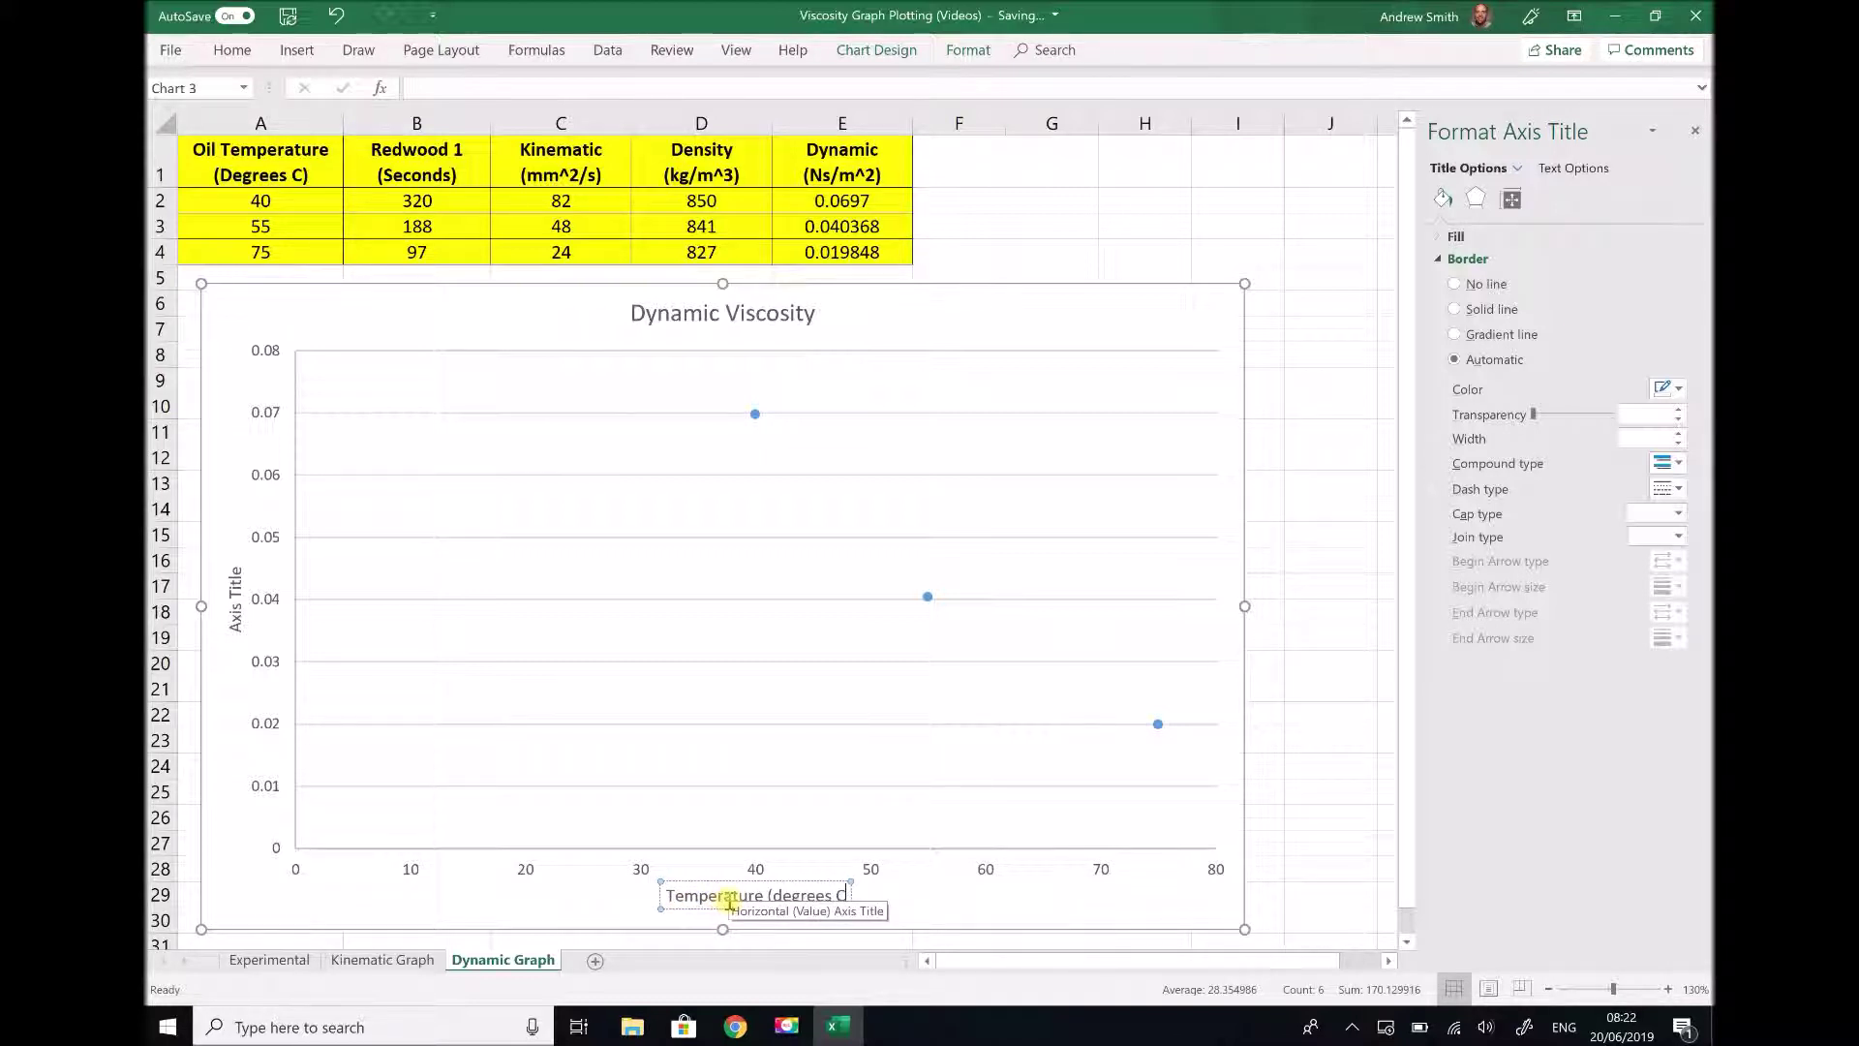
type(")")
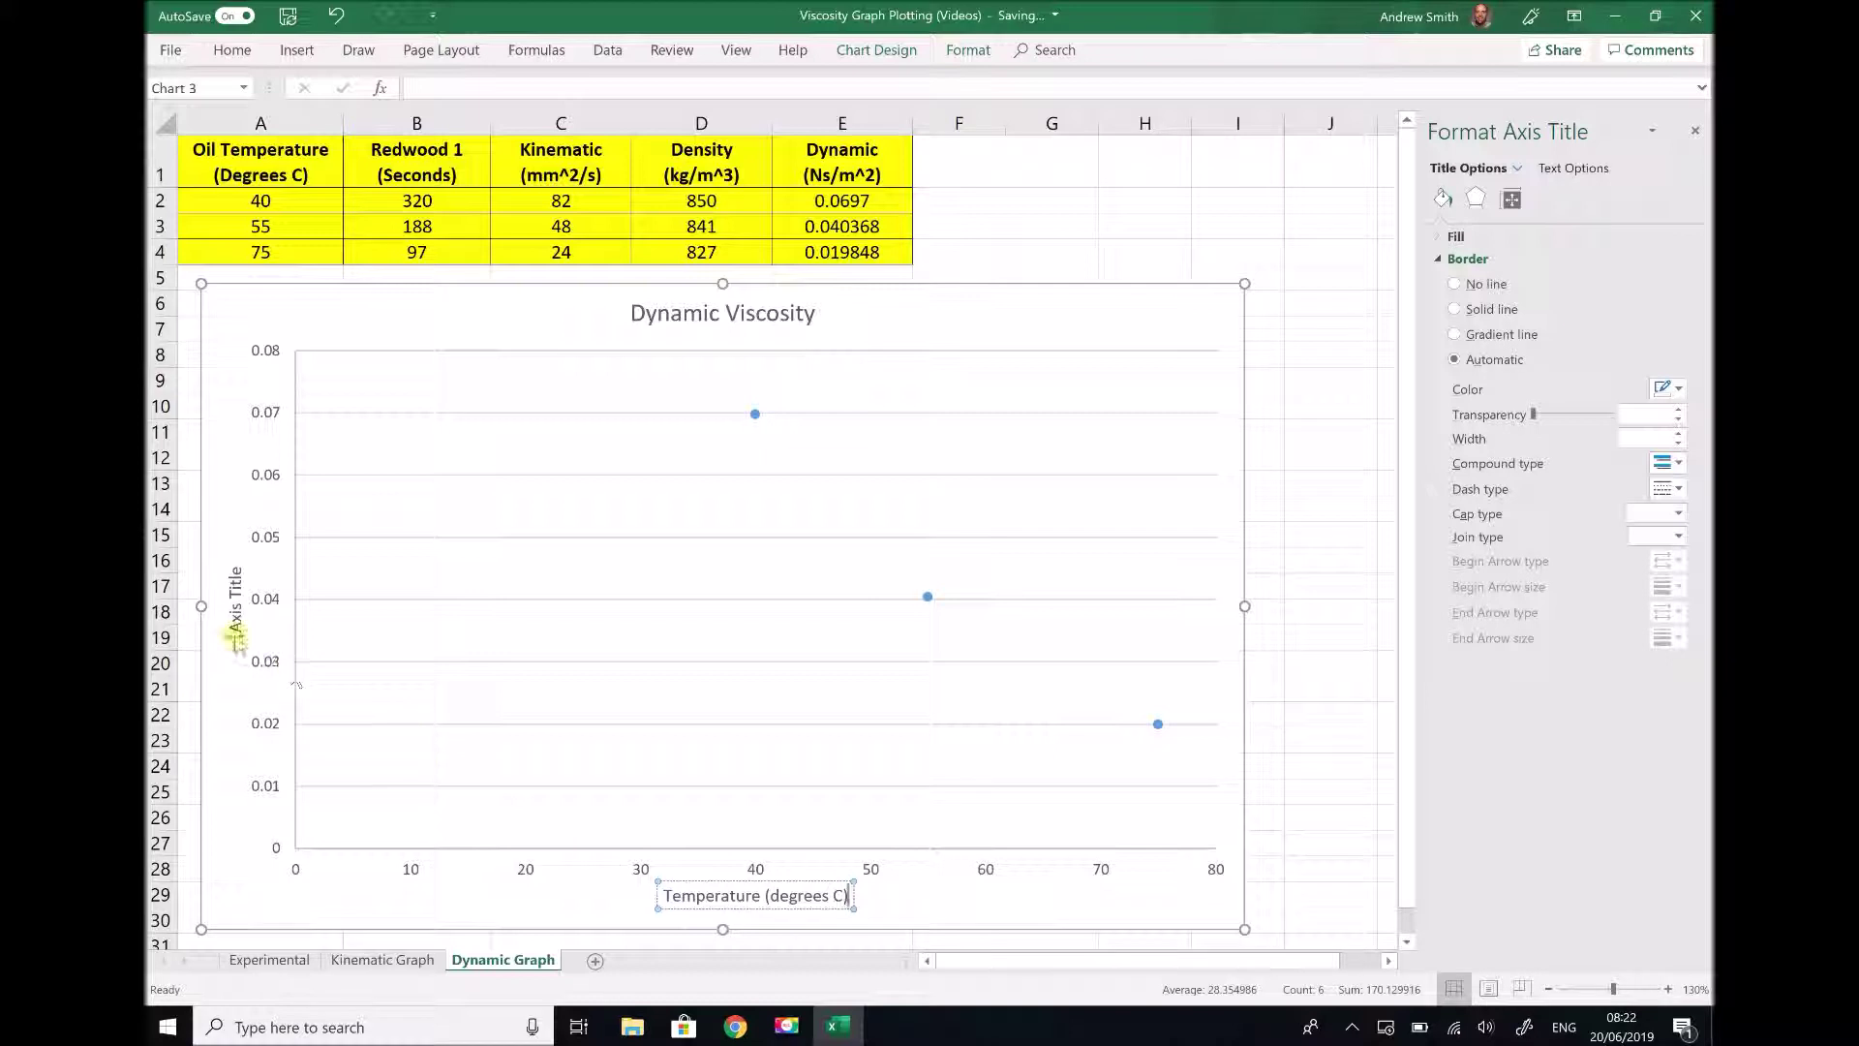
left_click(235, 629)
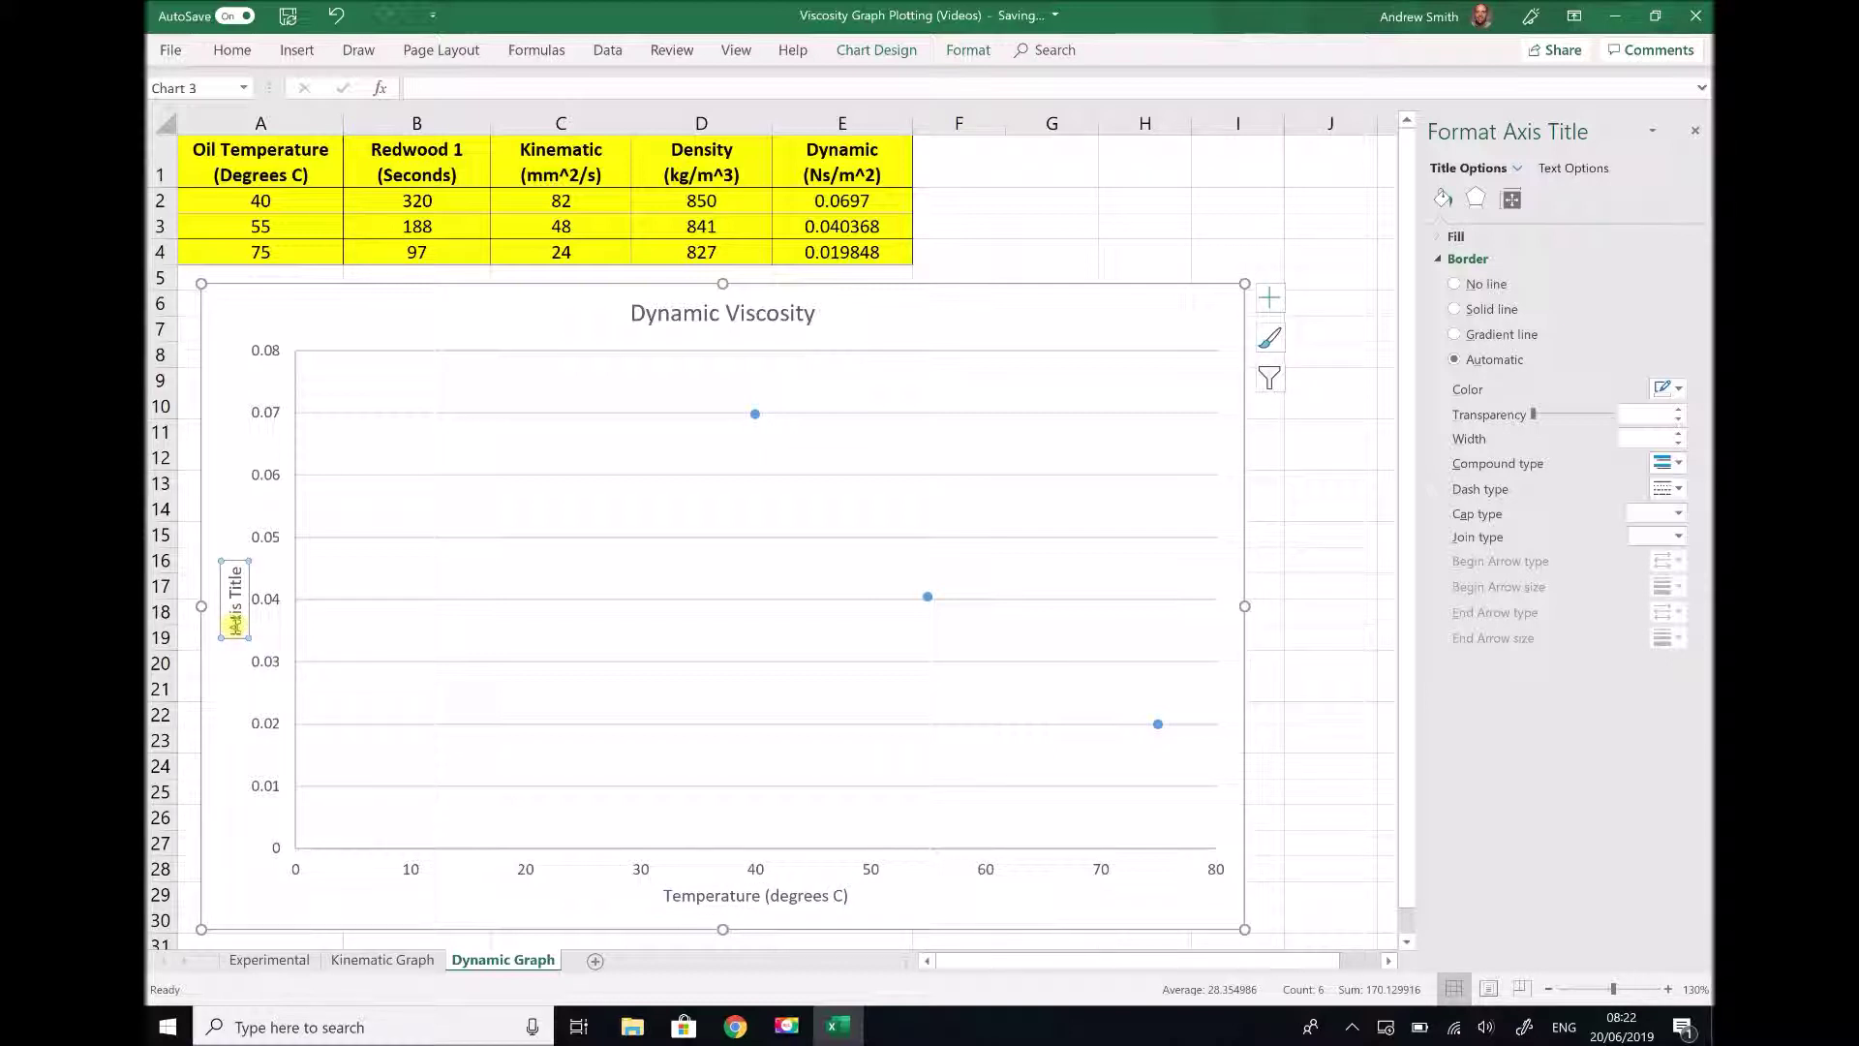
double_click(235, 588)
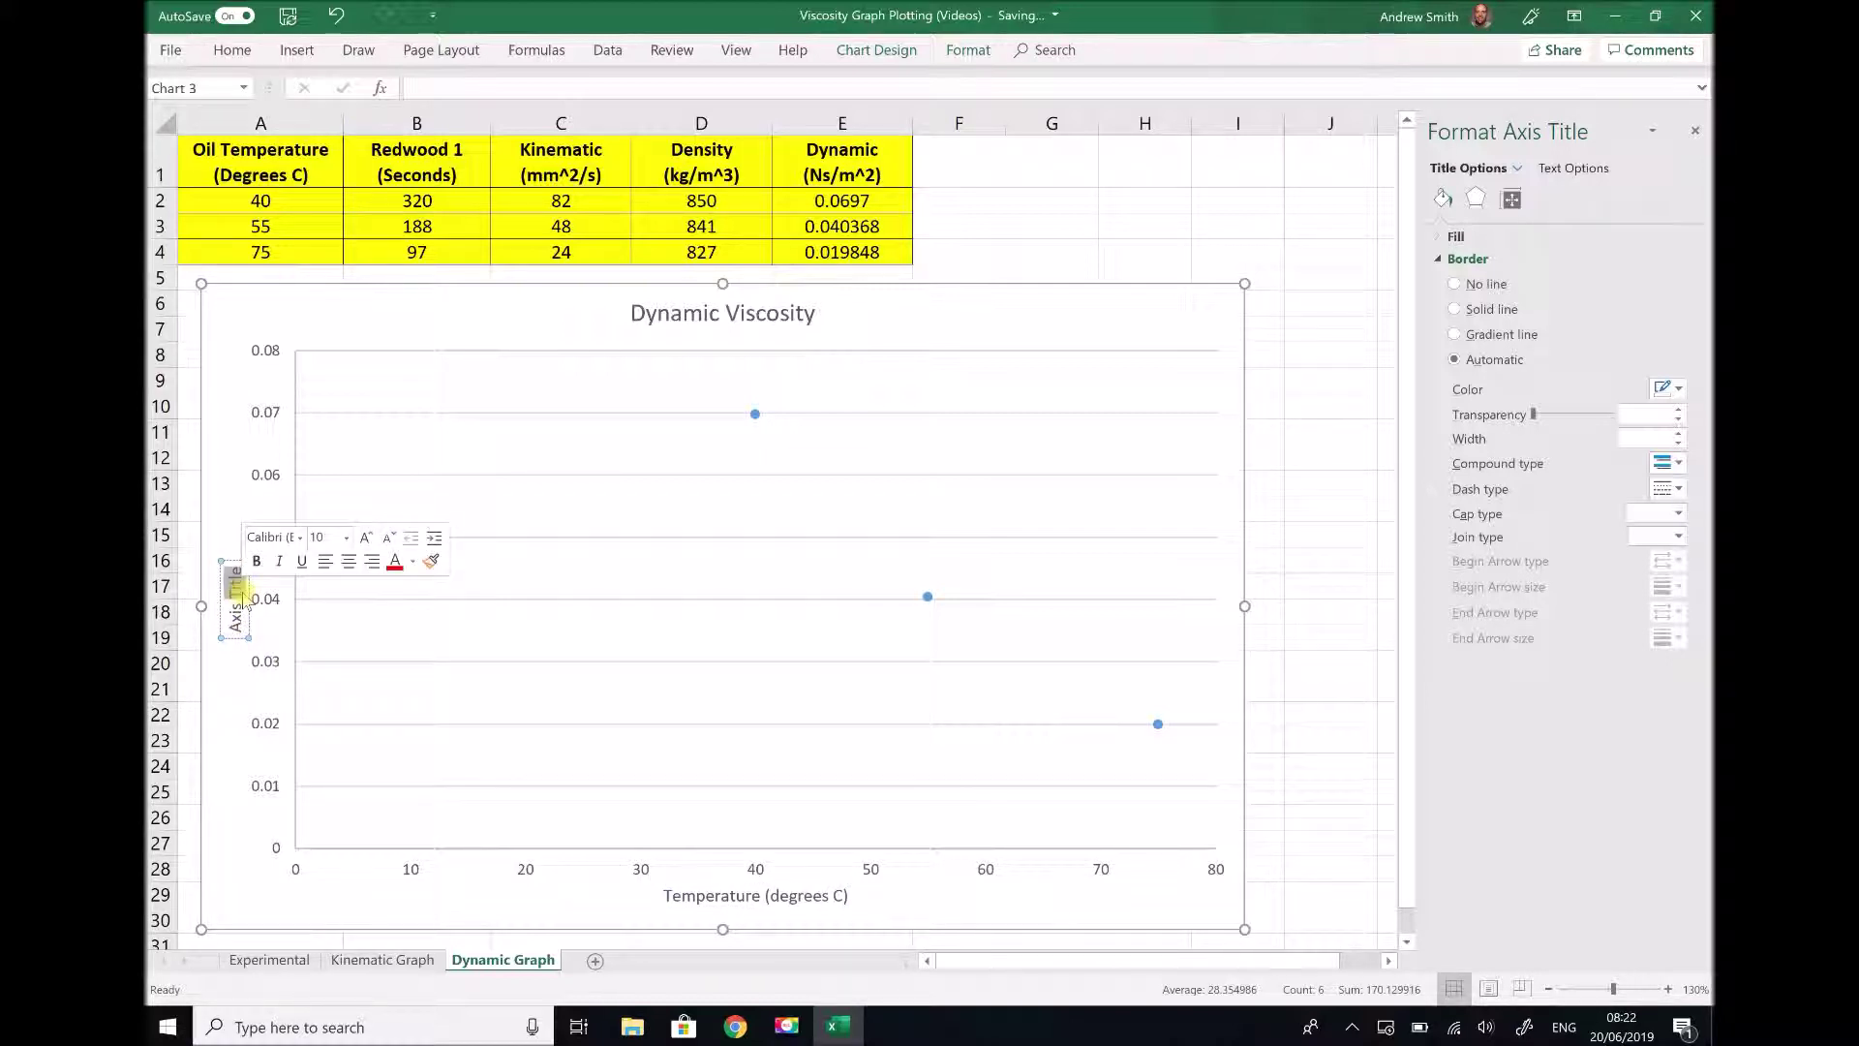
key("BackSpace")
key("BackSpace")
key("BackSpace")
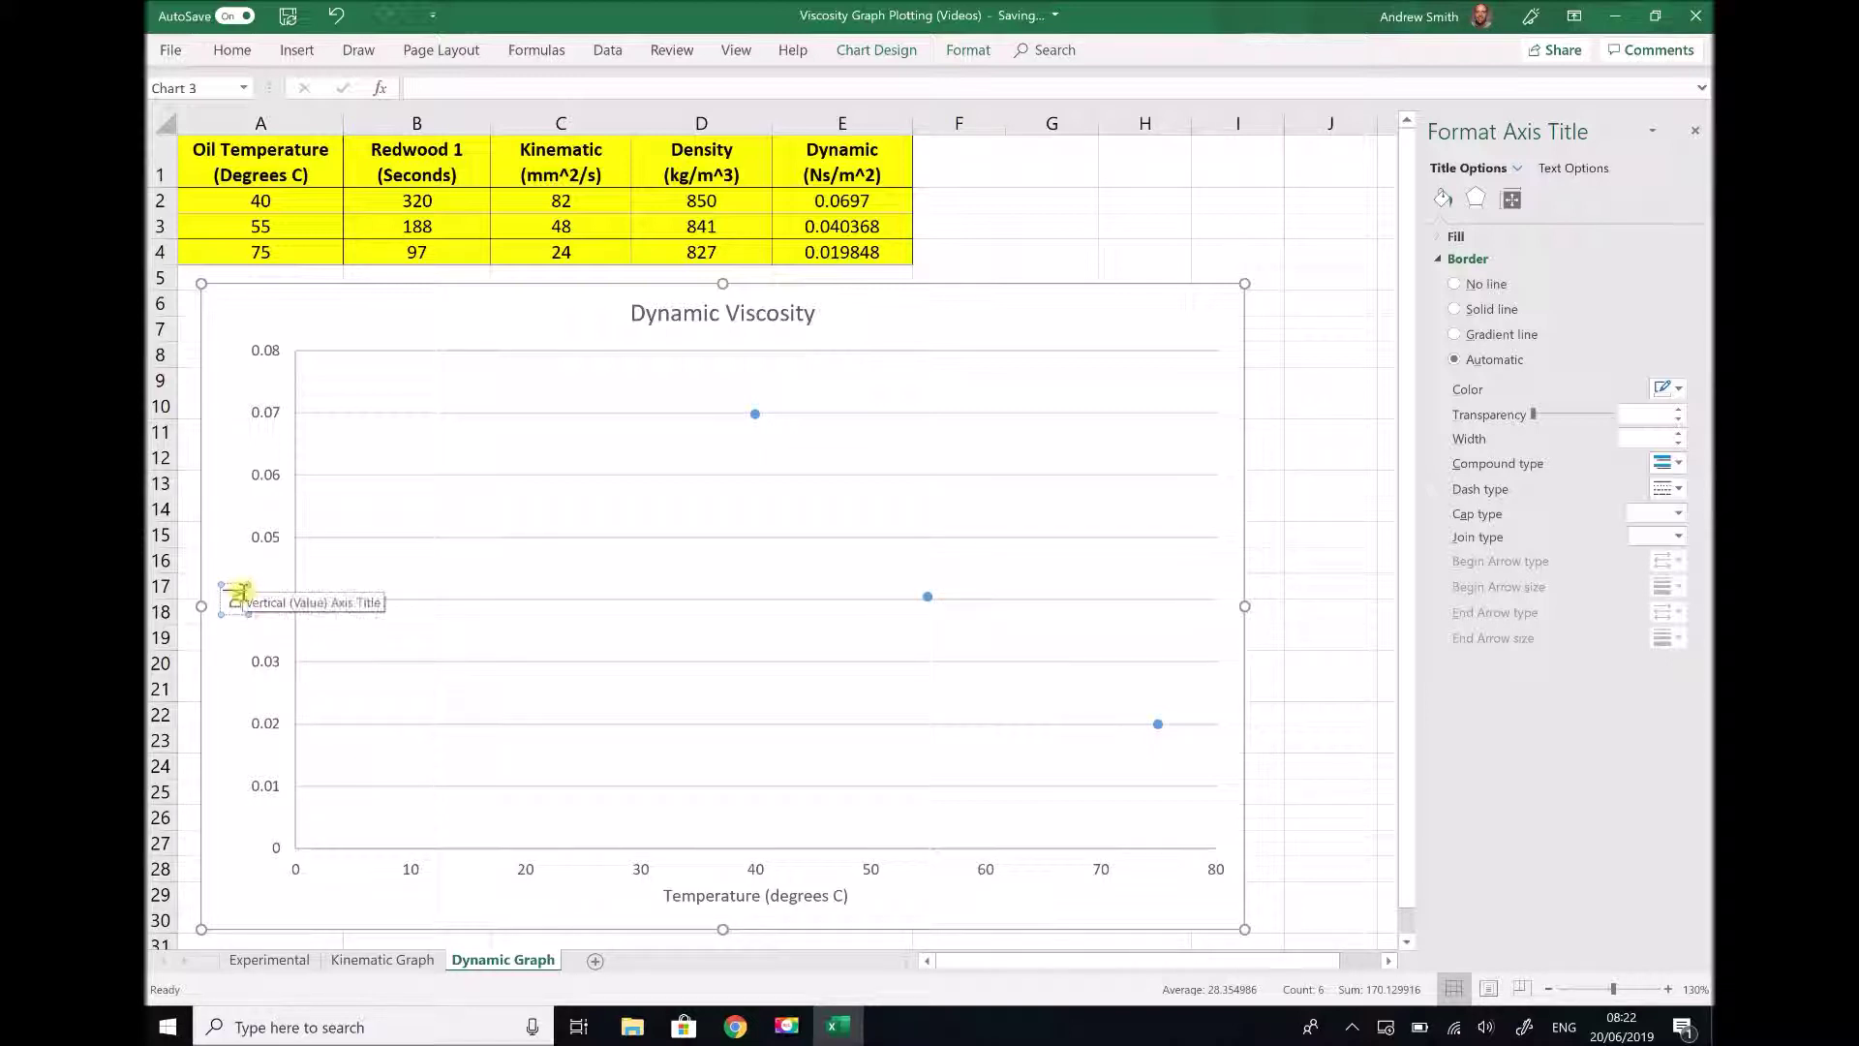
type("Dynamic")
type(" Viscosi")
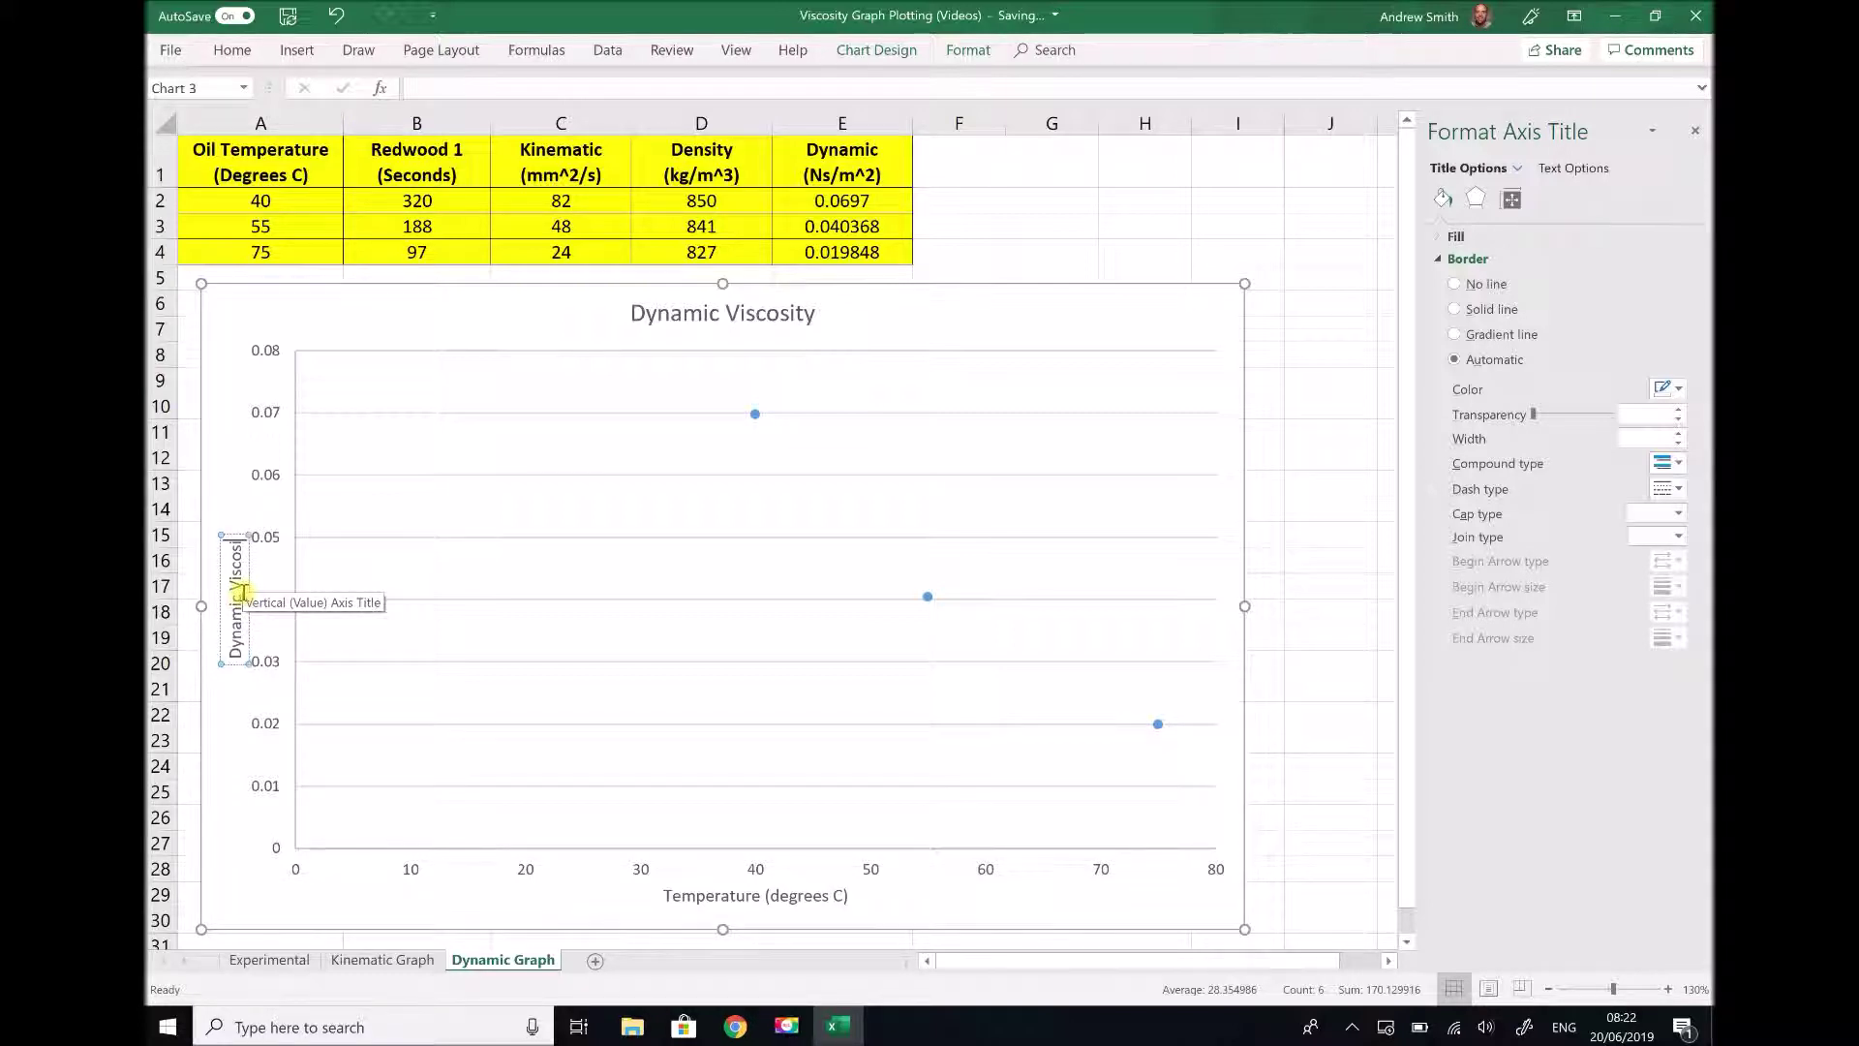
type("ty (")
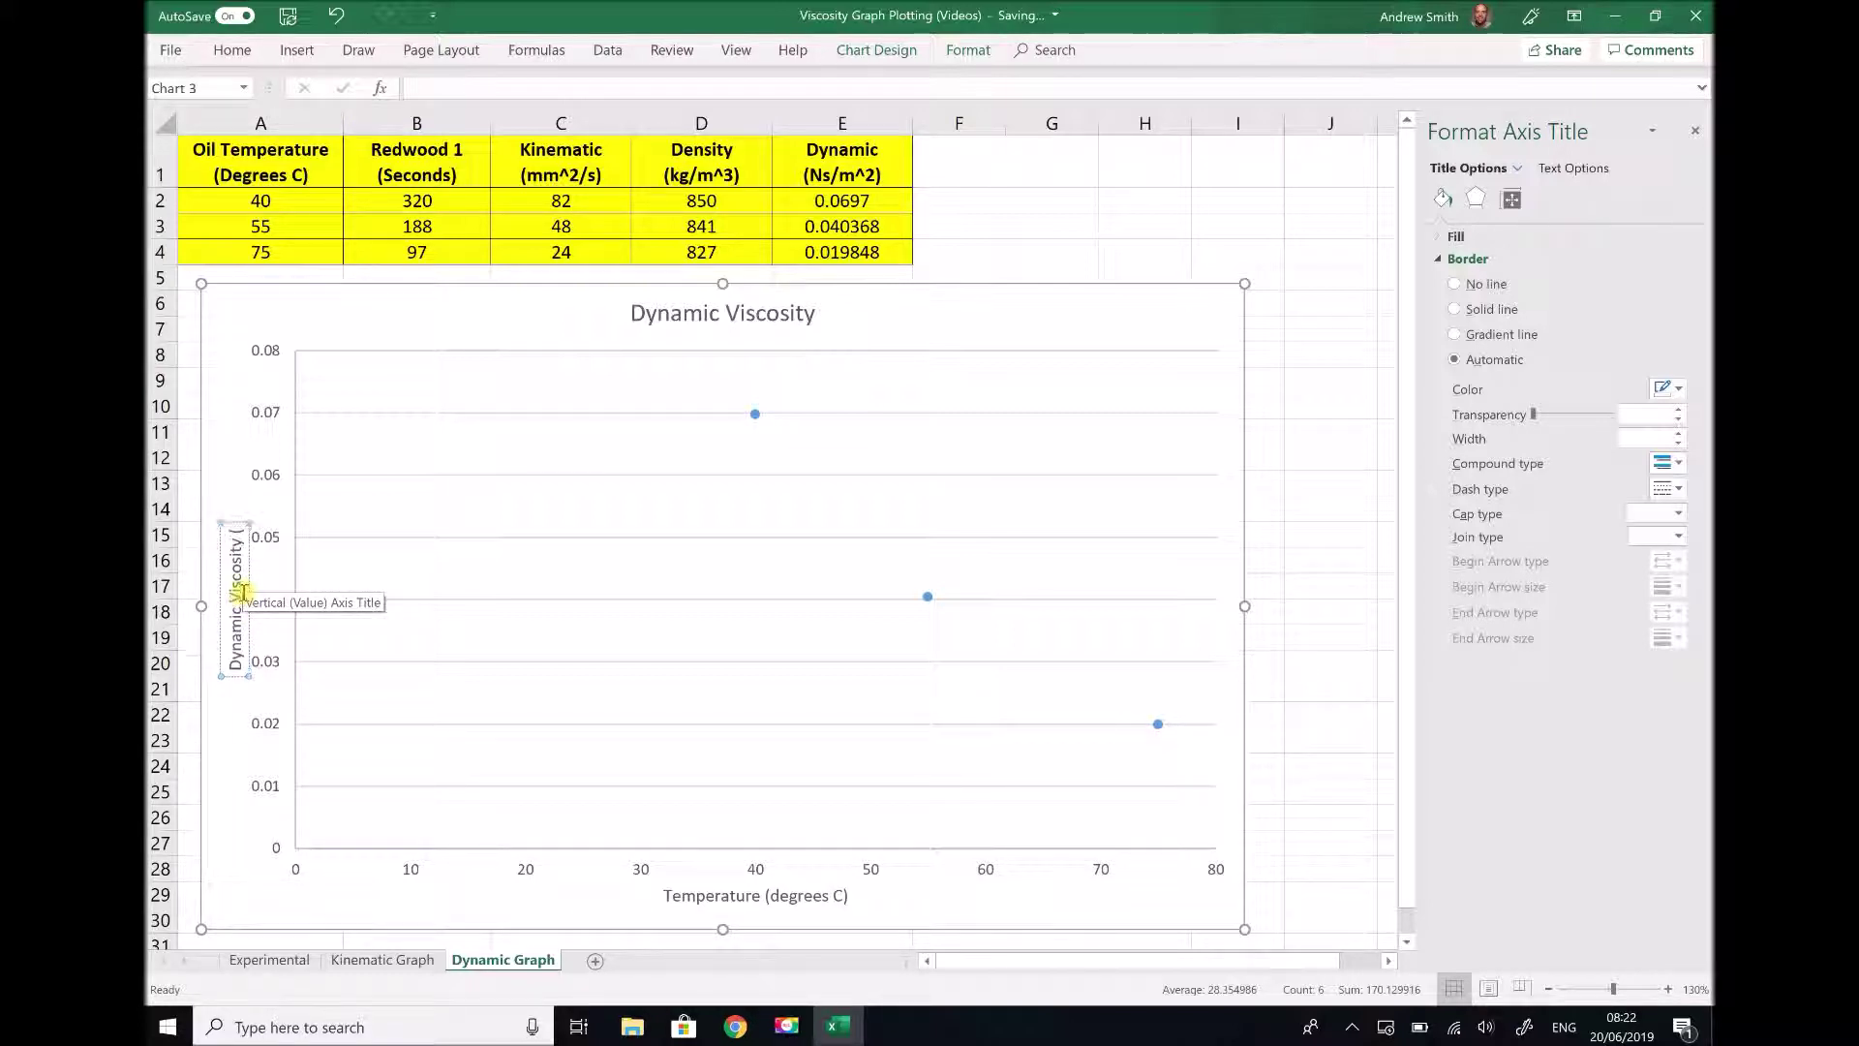
type("Ns/m")
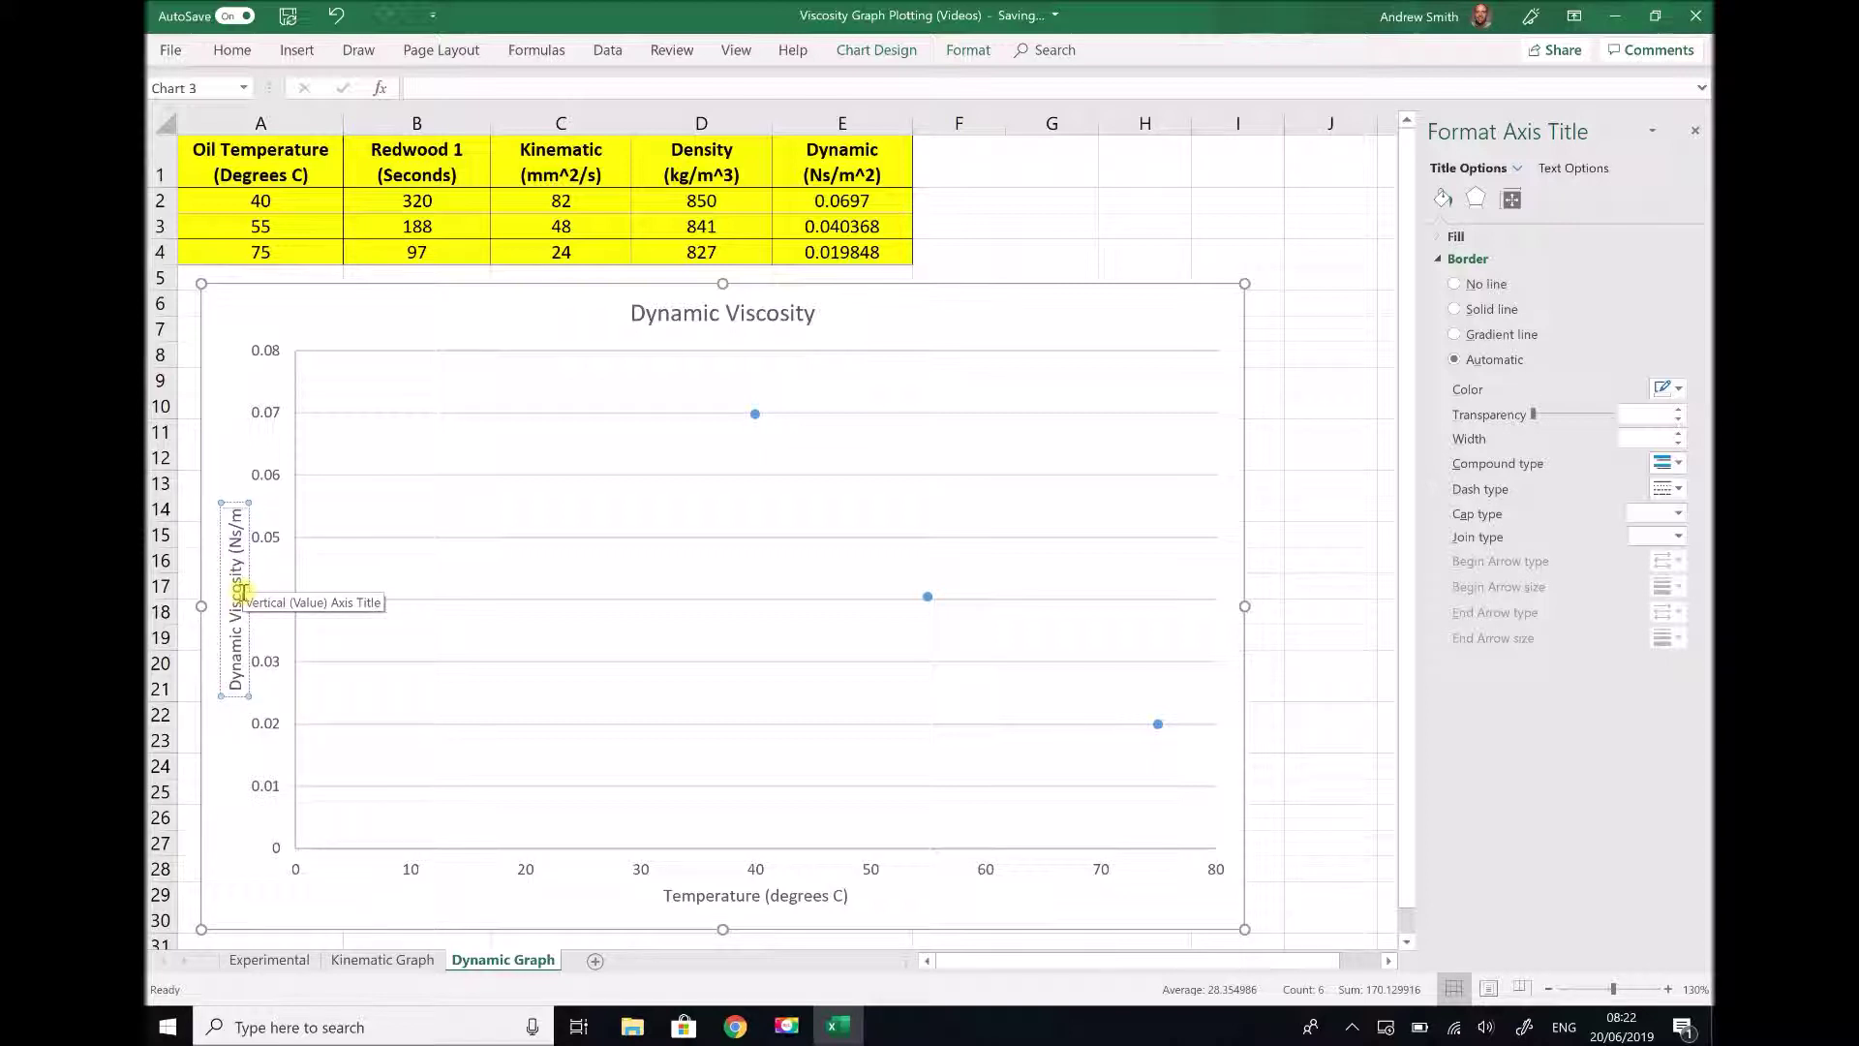
type("^2)")
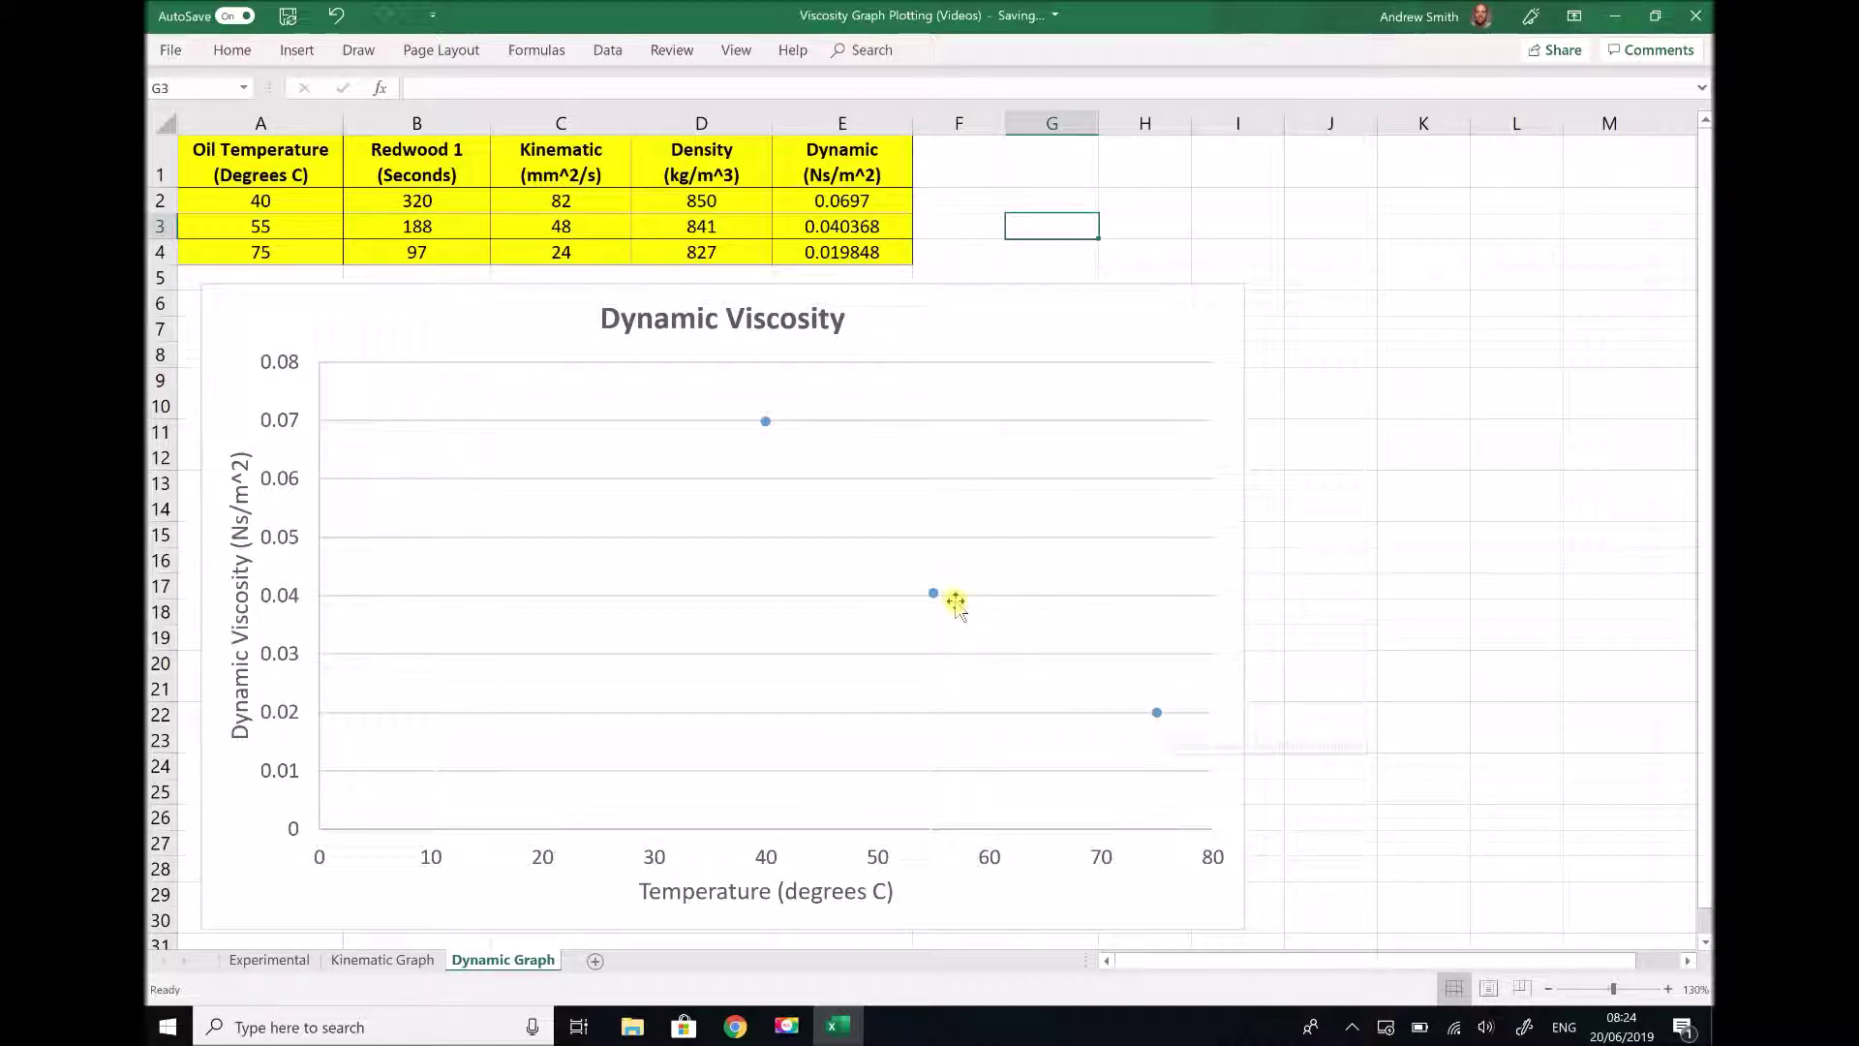
mouse_move(928, 595)
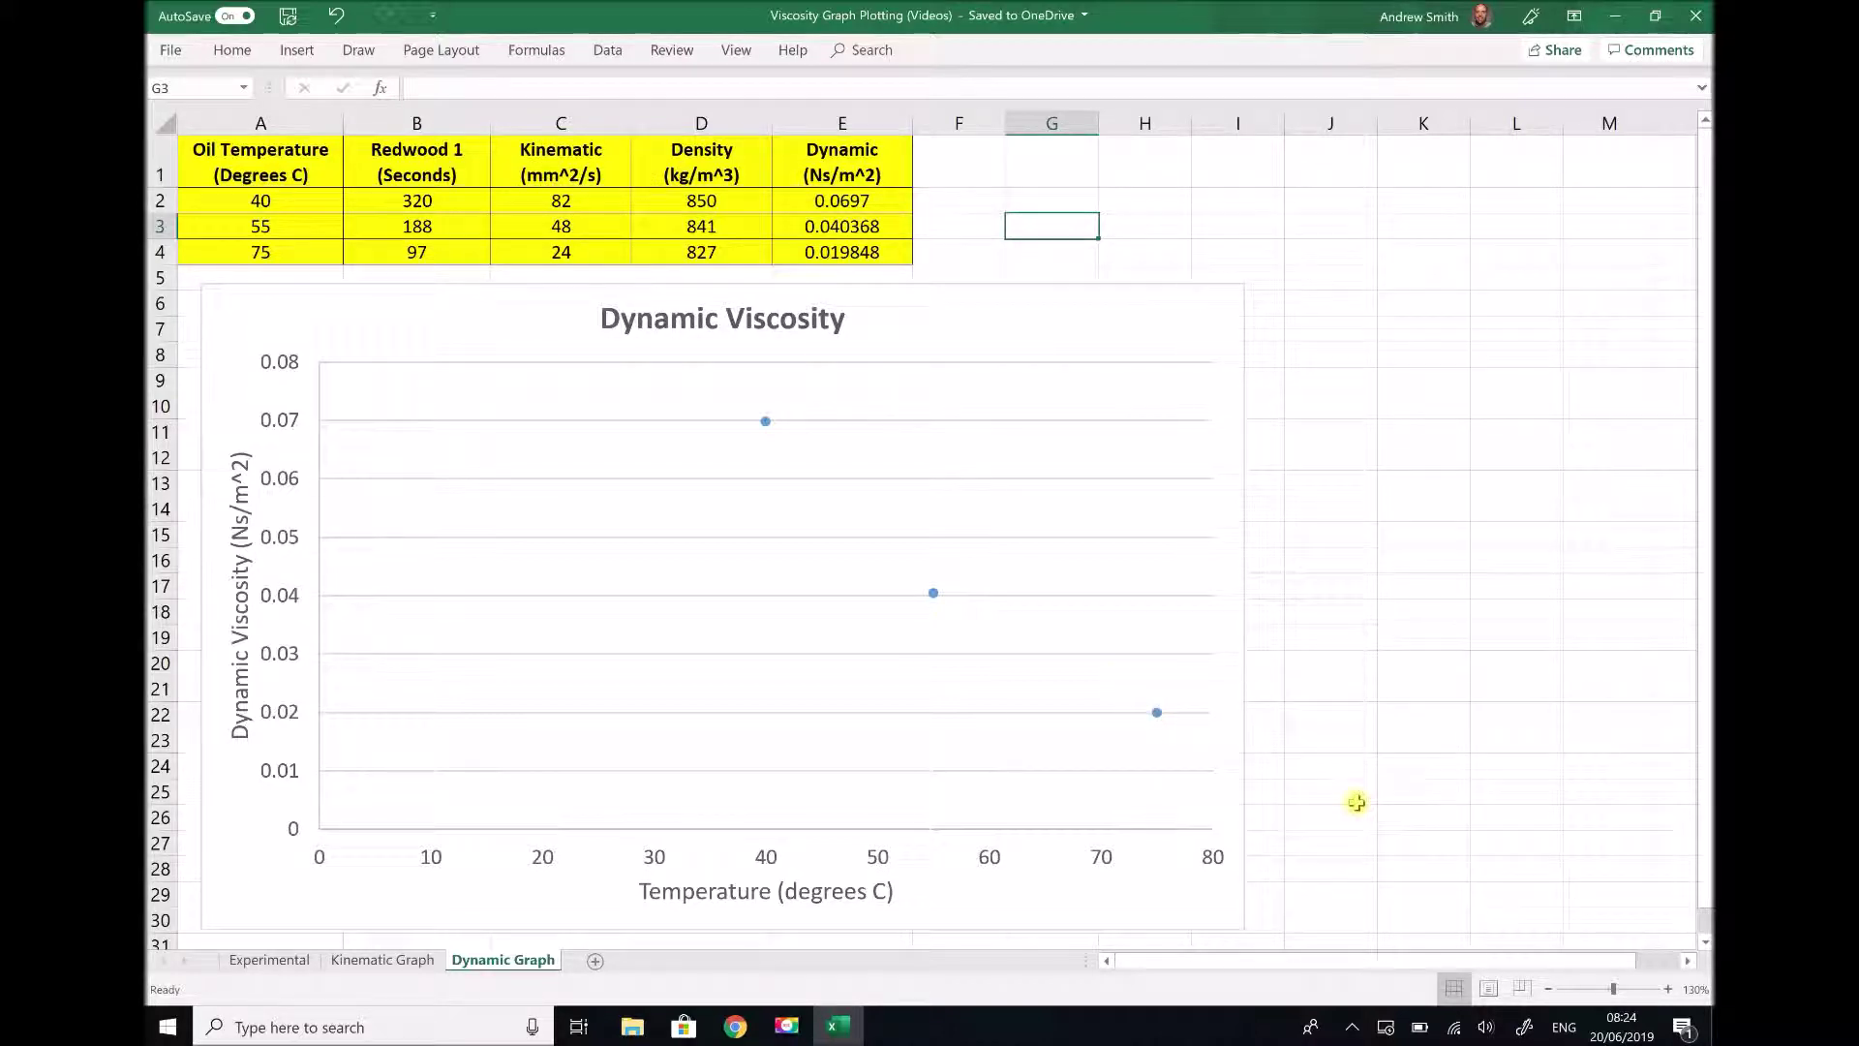
Bring up the context options for the plotted data series
right_click(932, 592)
Add an exponential trendline with custom name, forward 25 and backward 40 periods, equation displayed
left_click(1013, 766)
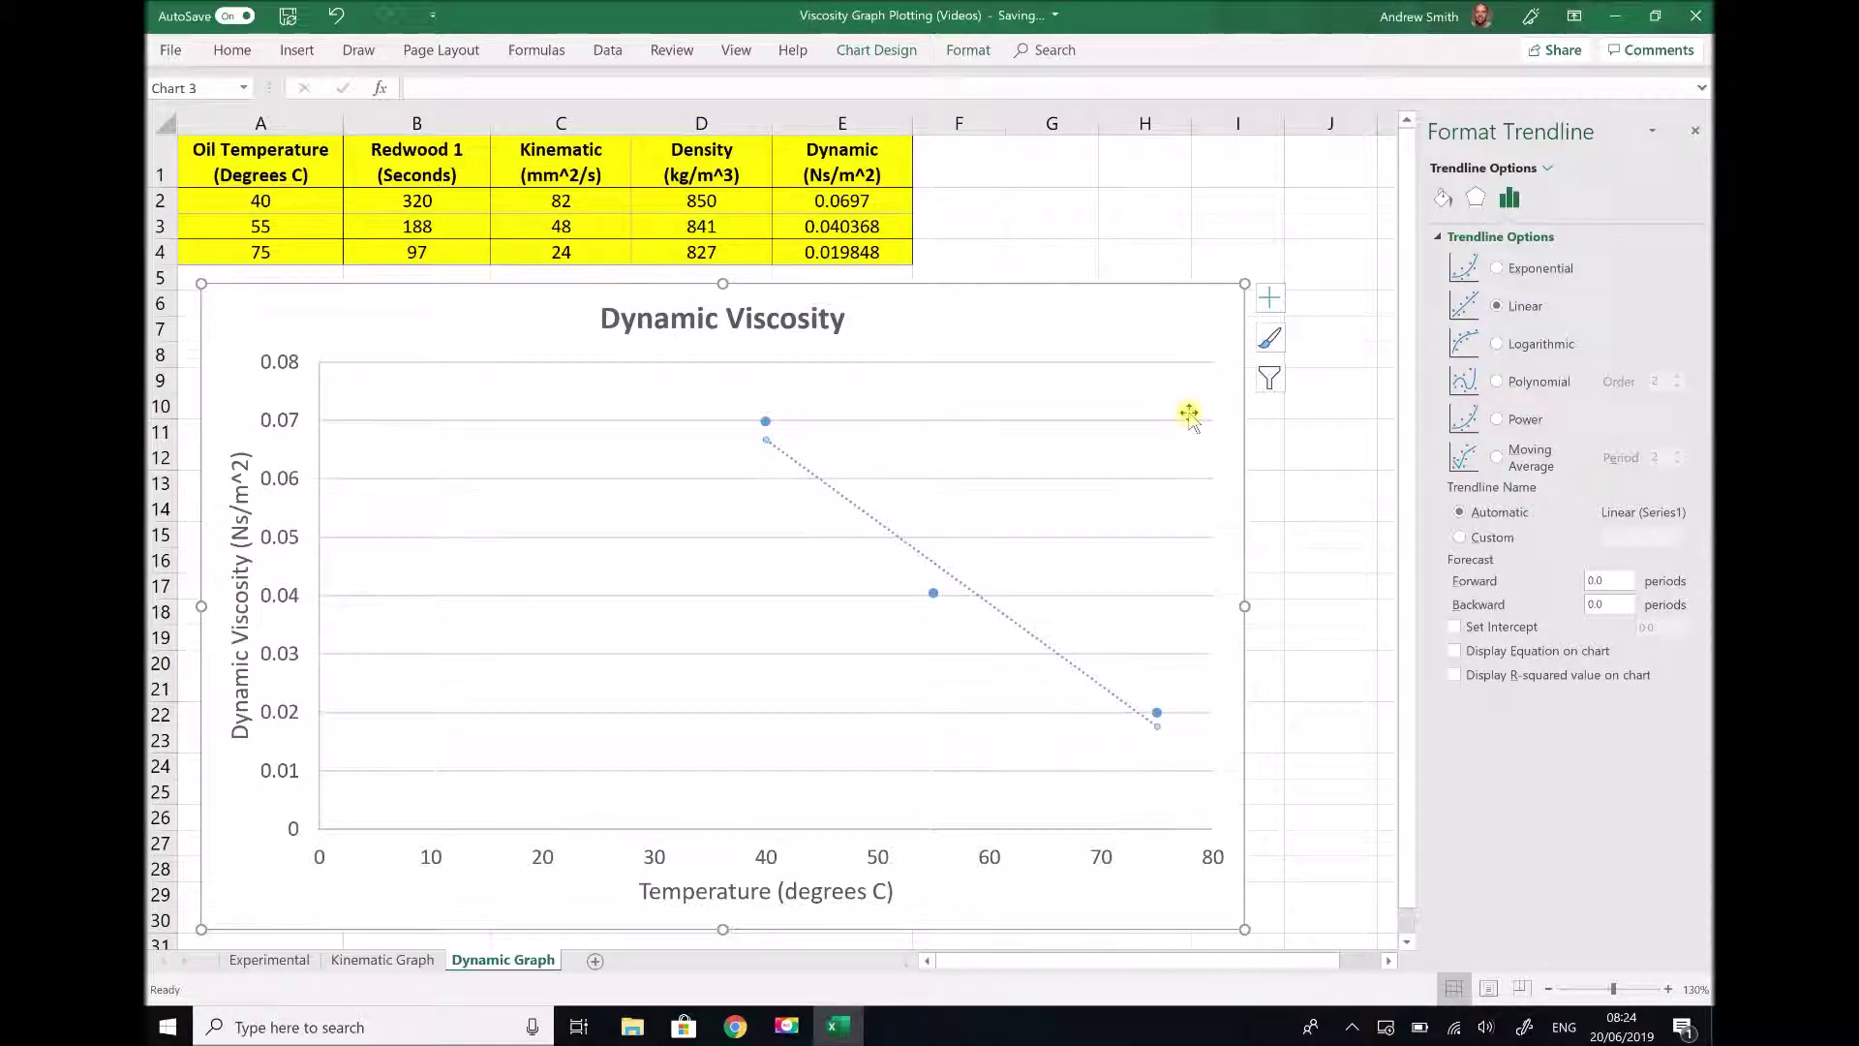
left_click(1498, 268)
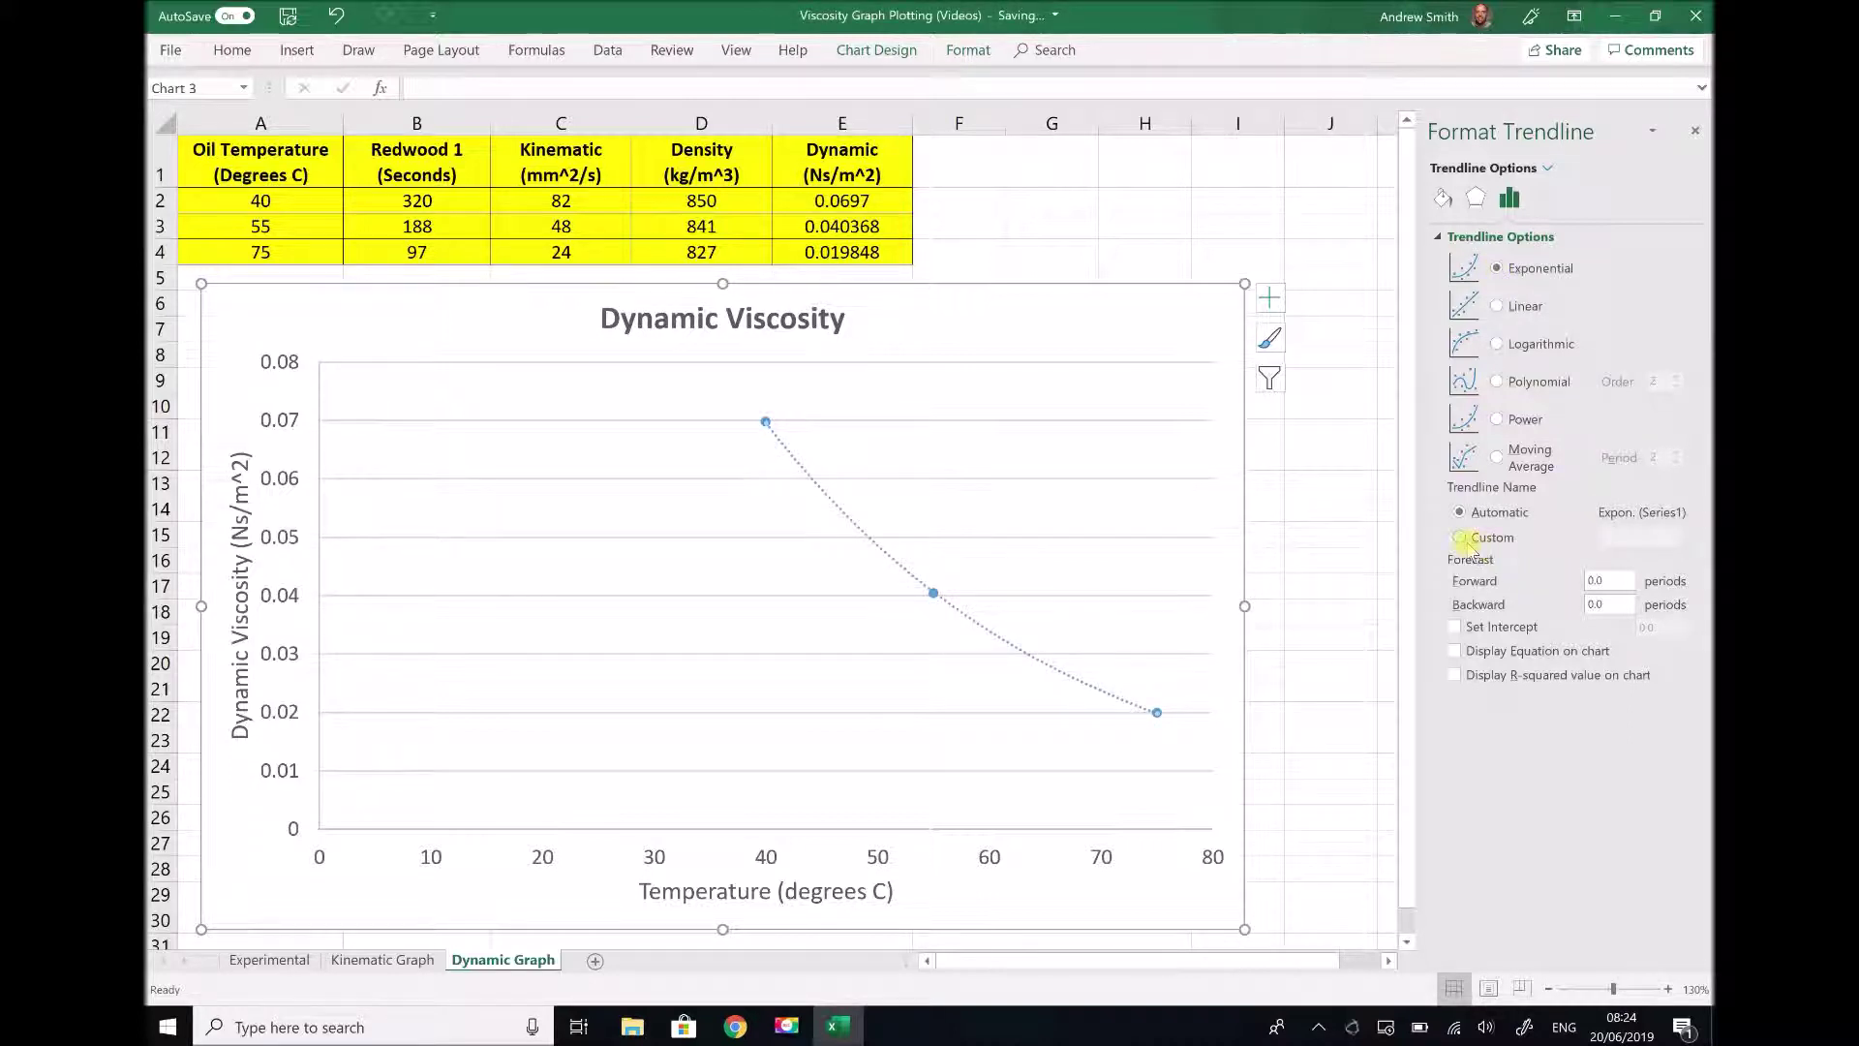
left_click(1459, 538)
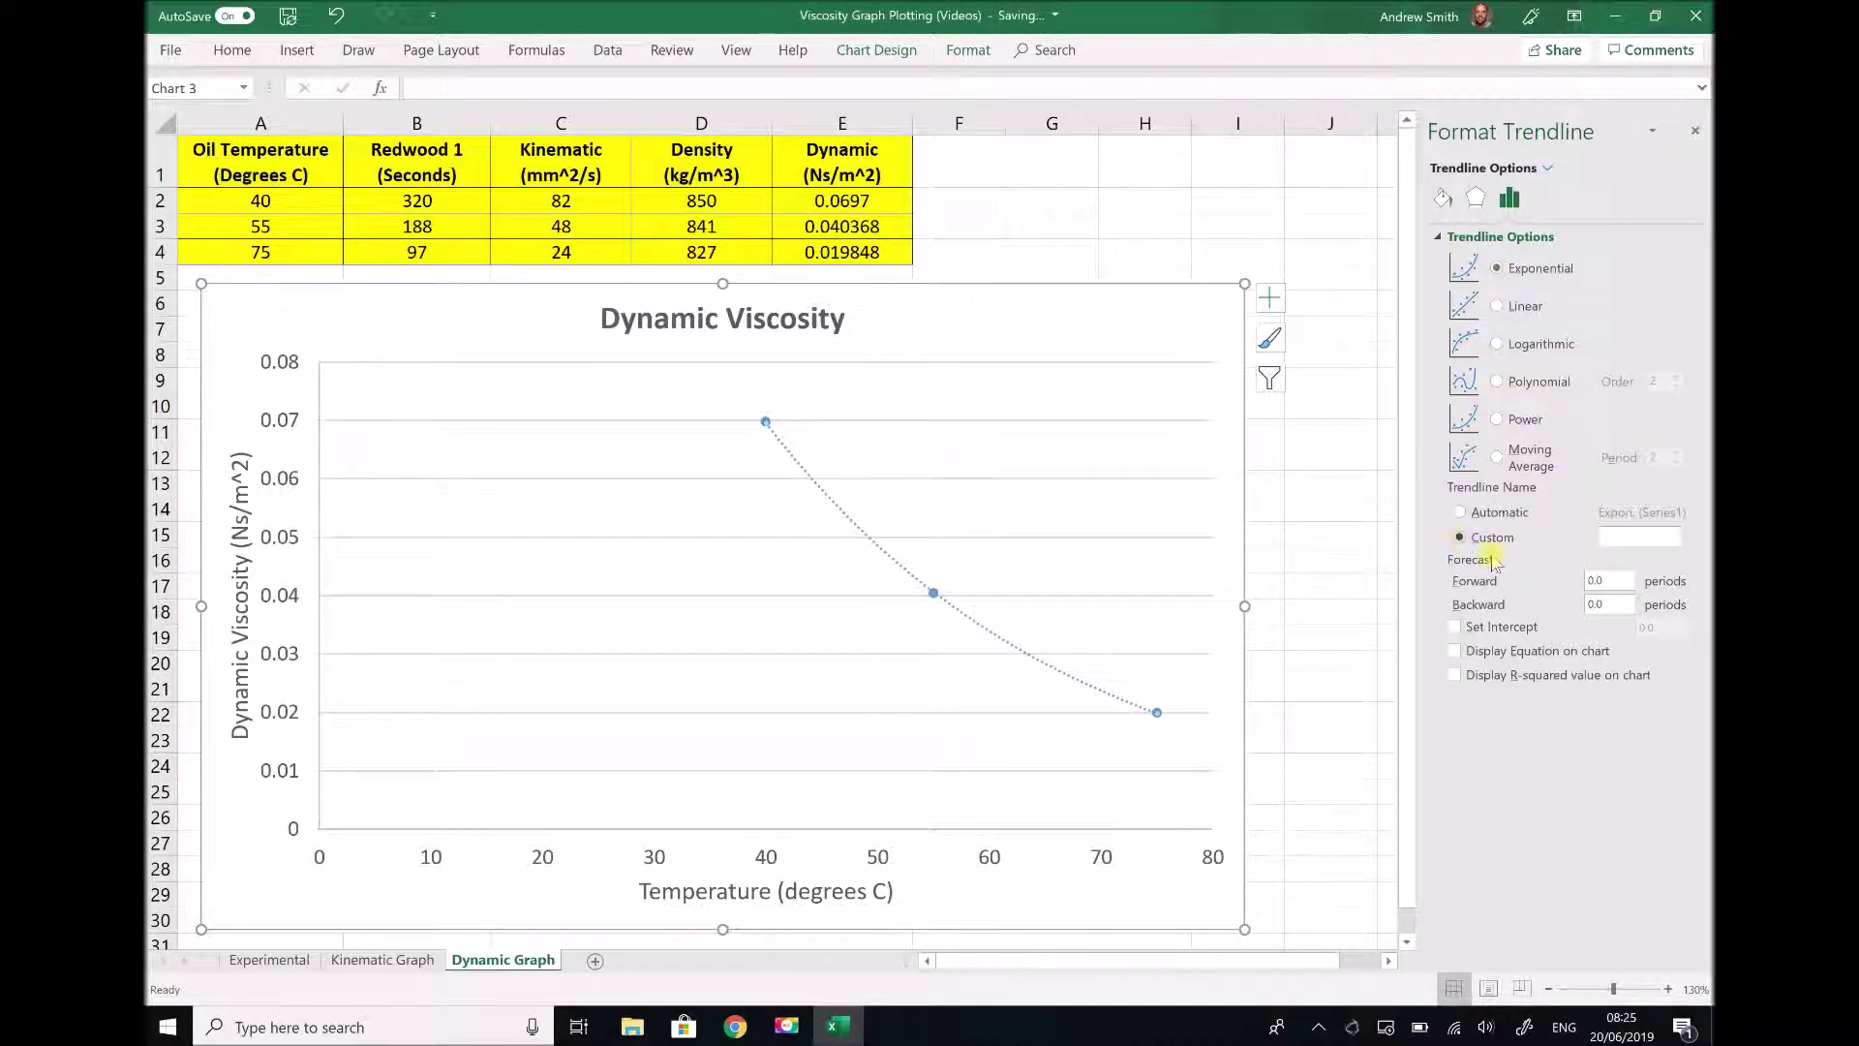
double_click(1598, 581)
type("25")
double_click(1594, 605)
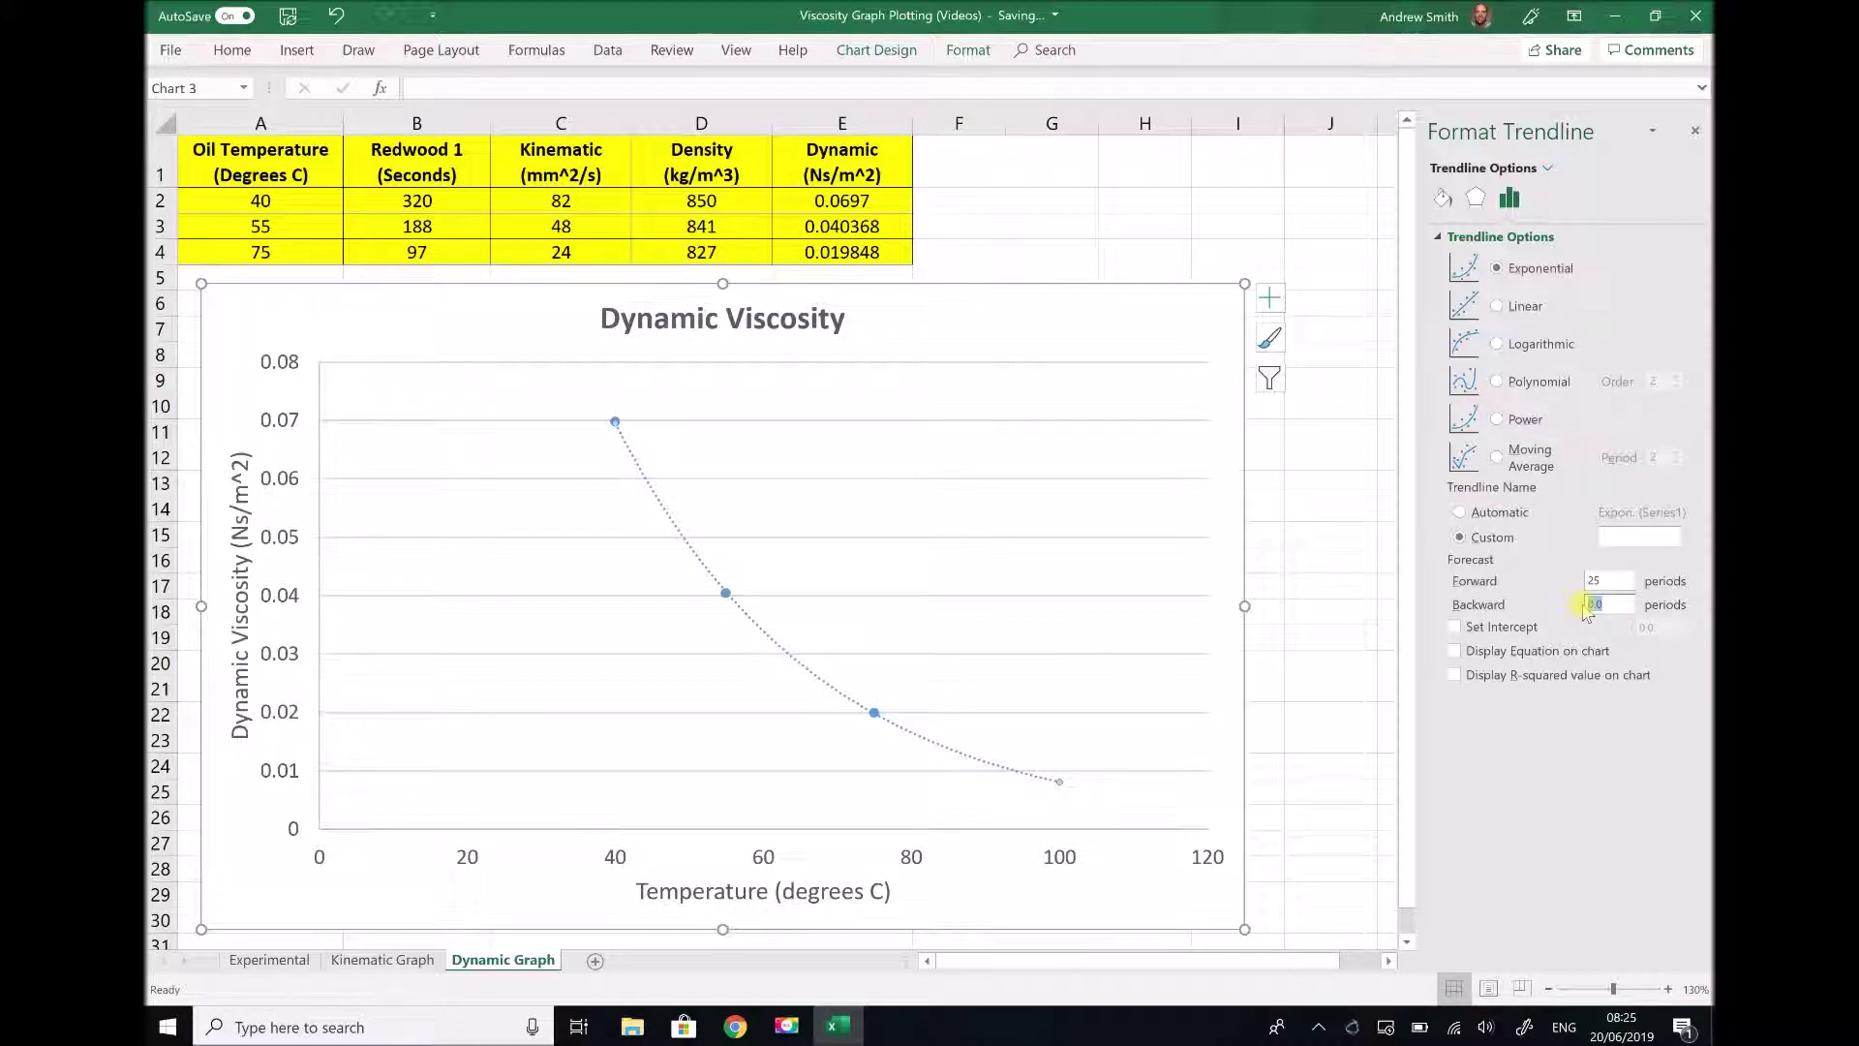
type("40")
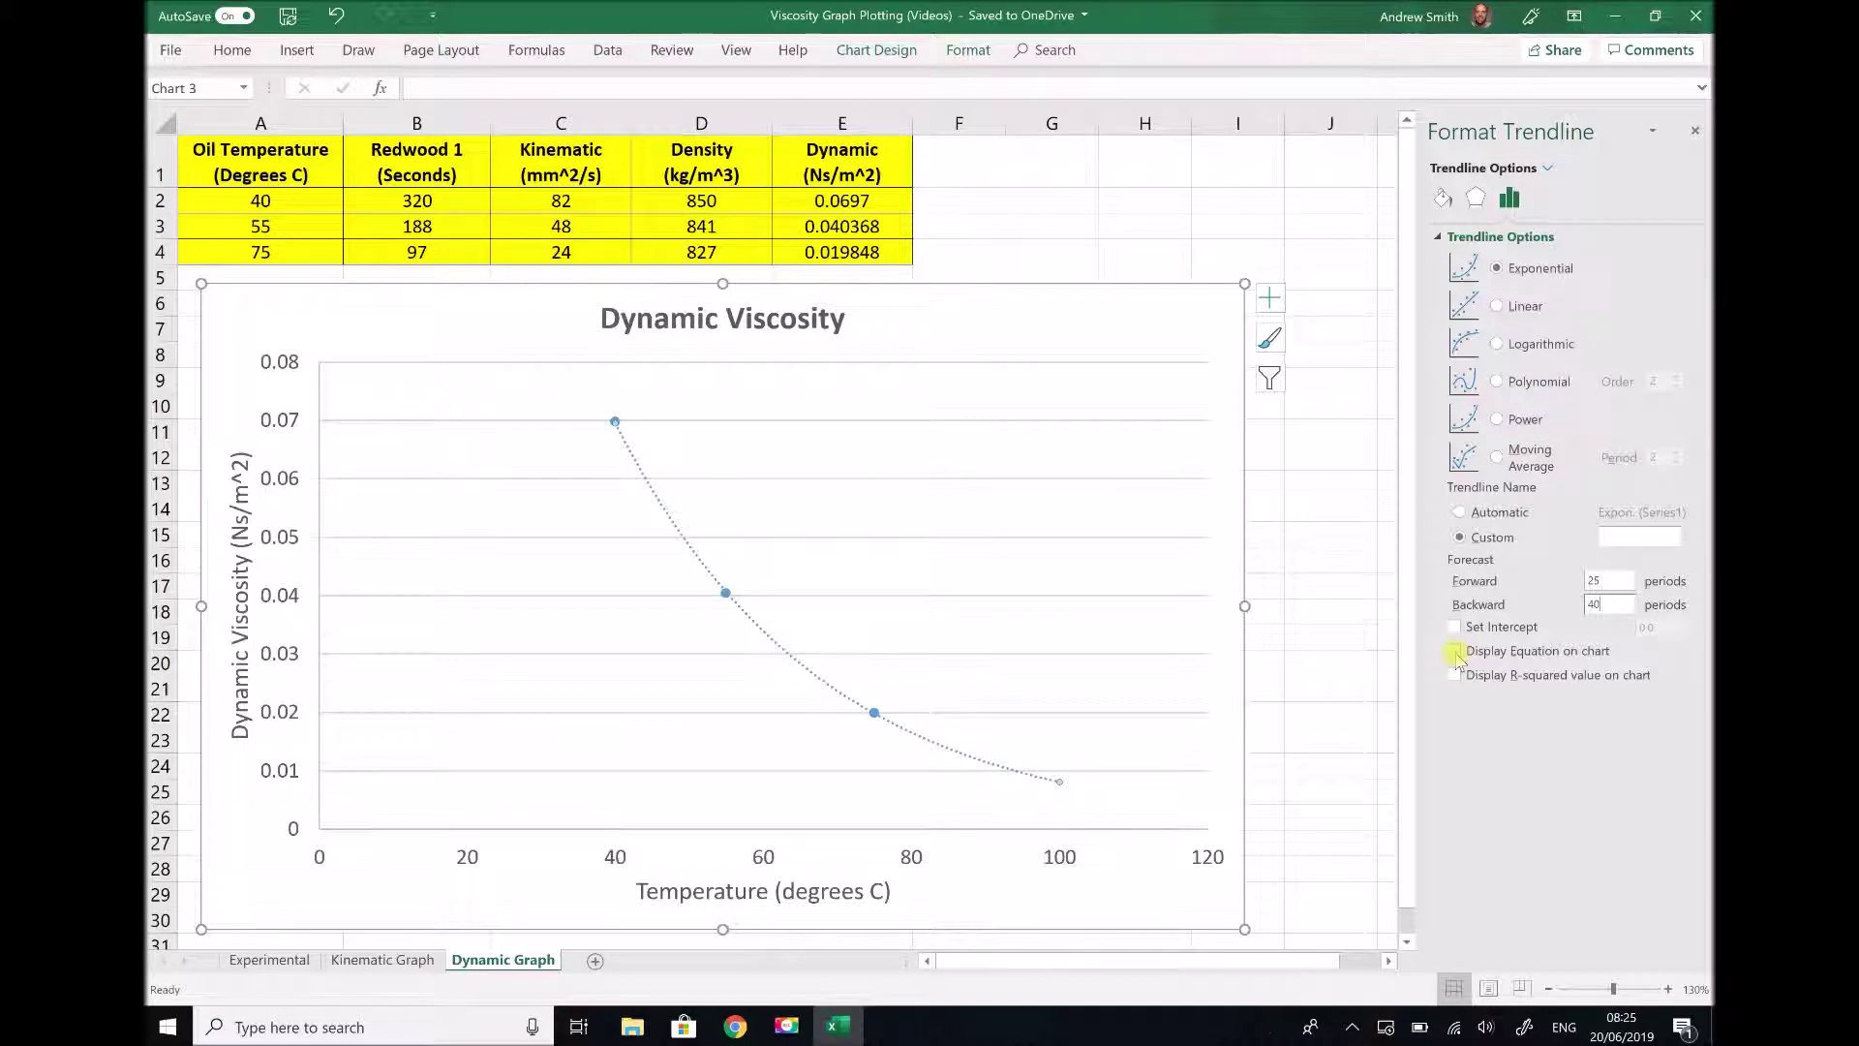
left_click(1455, 651)
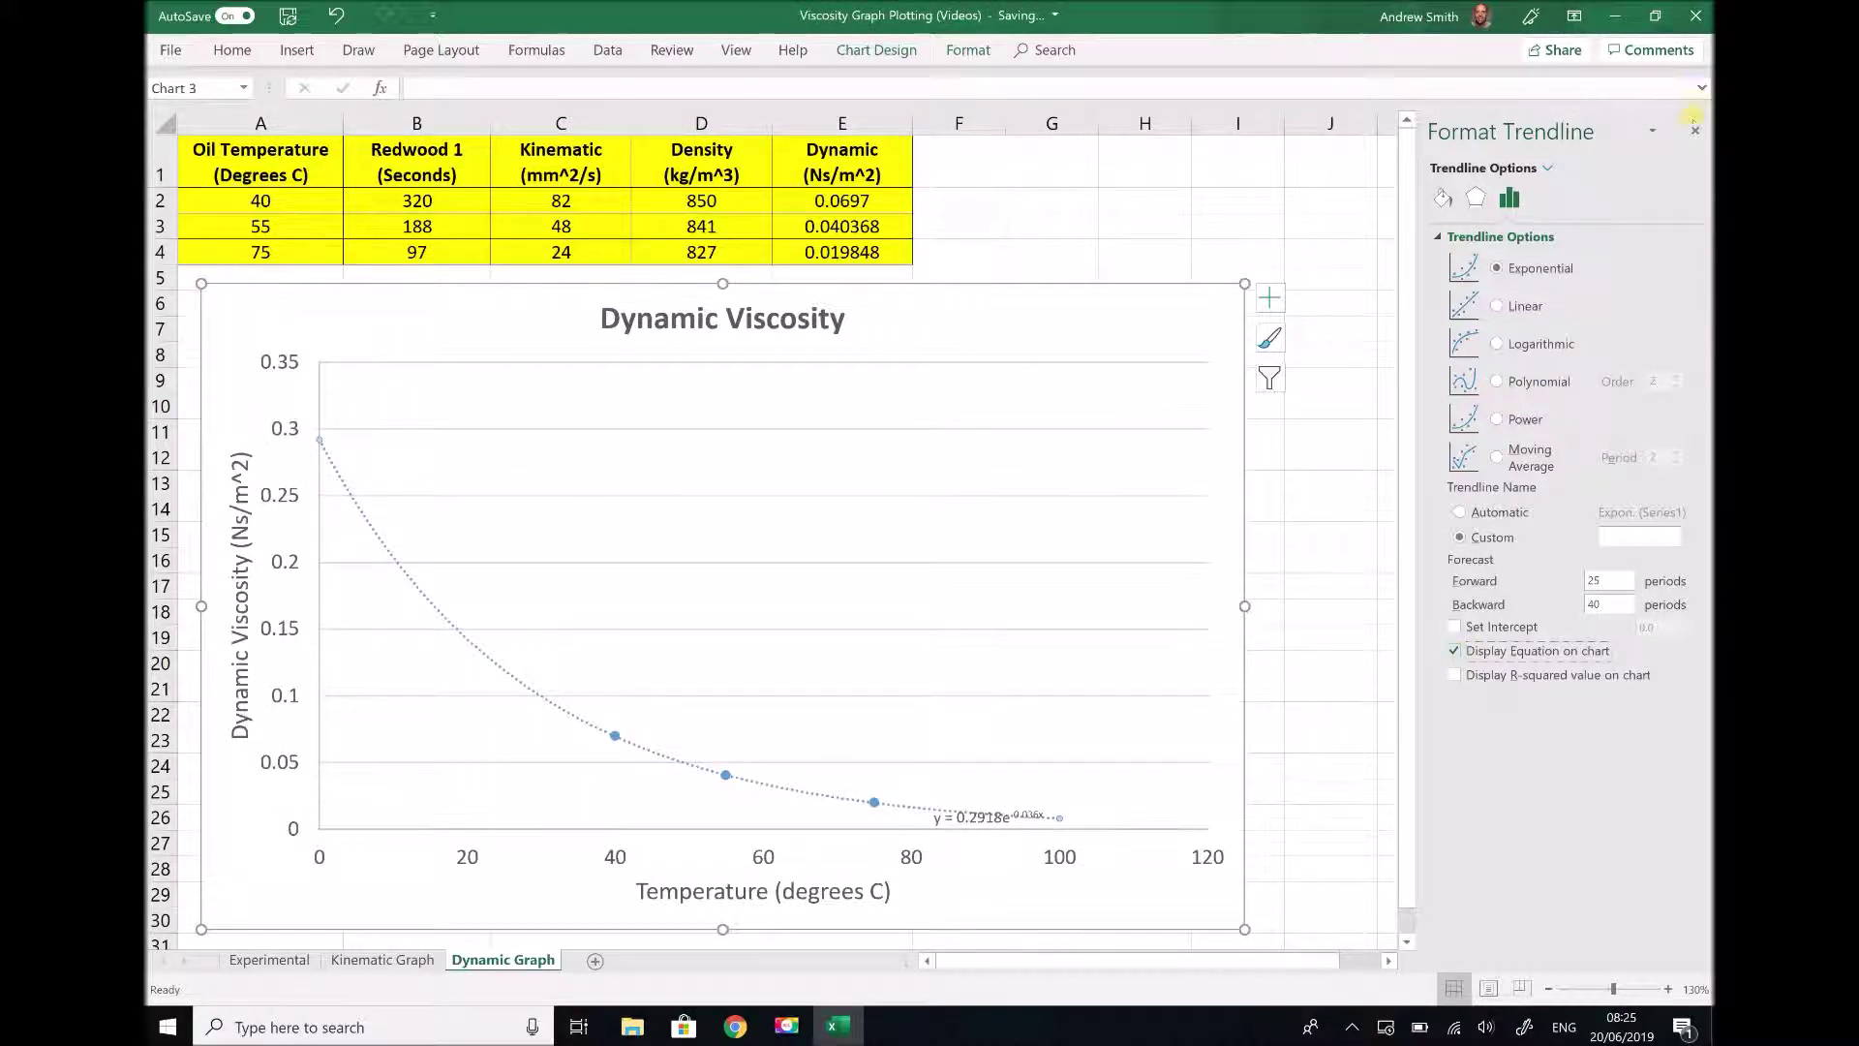
Move the equation y = 0.2918e^-0.036x to mid-plot and enlarge its font to 20
left_click(1693, 130)
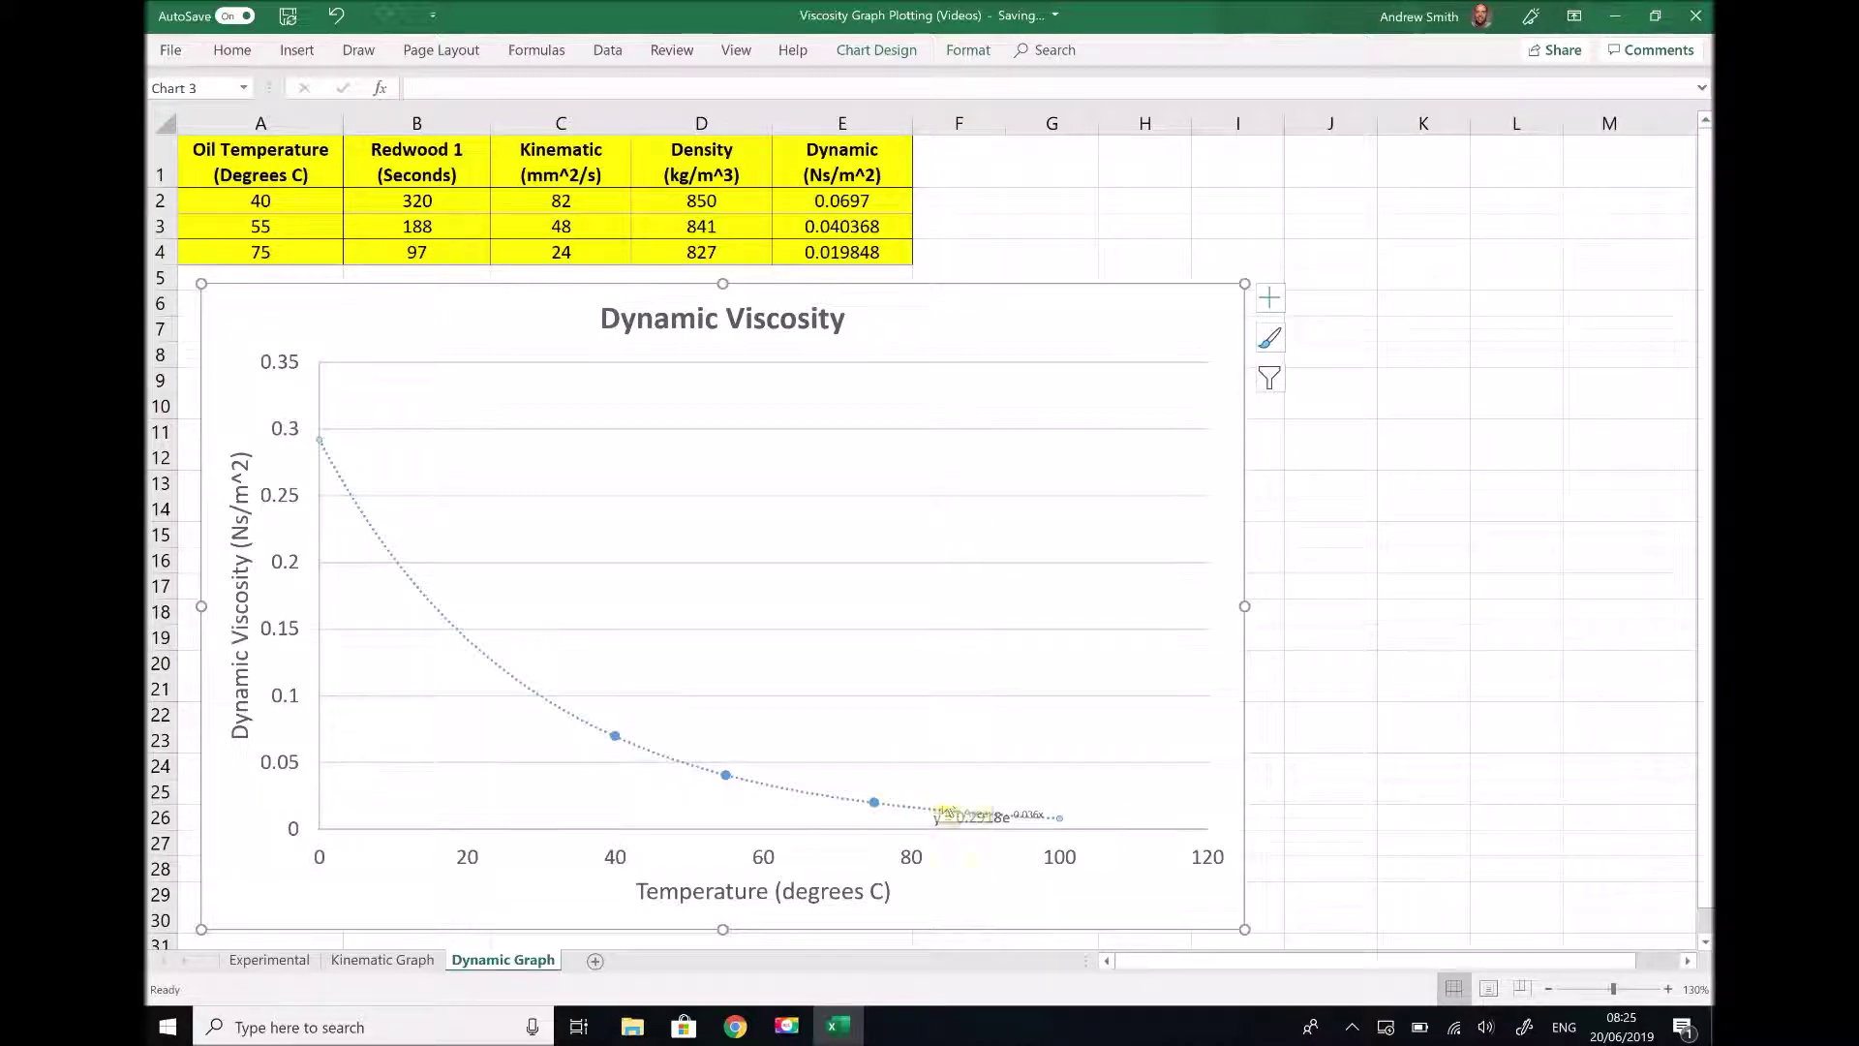
left_click(1021, 809)
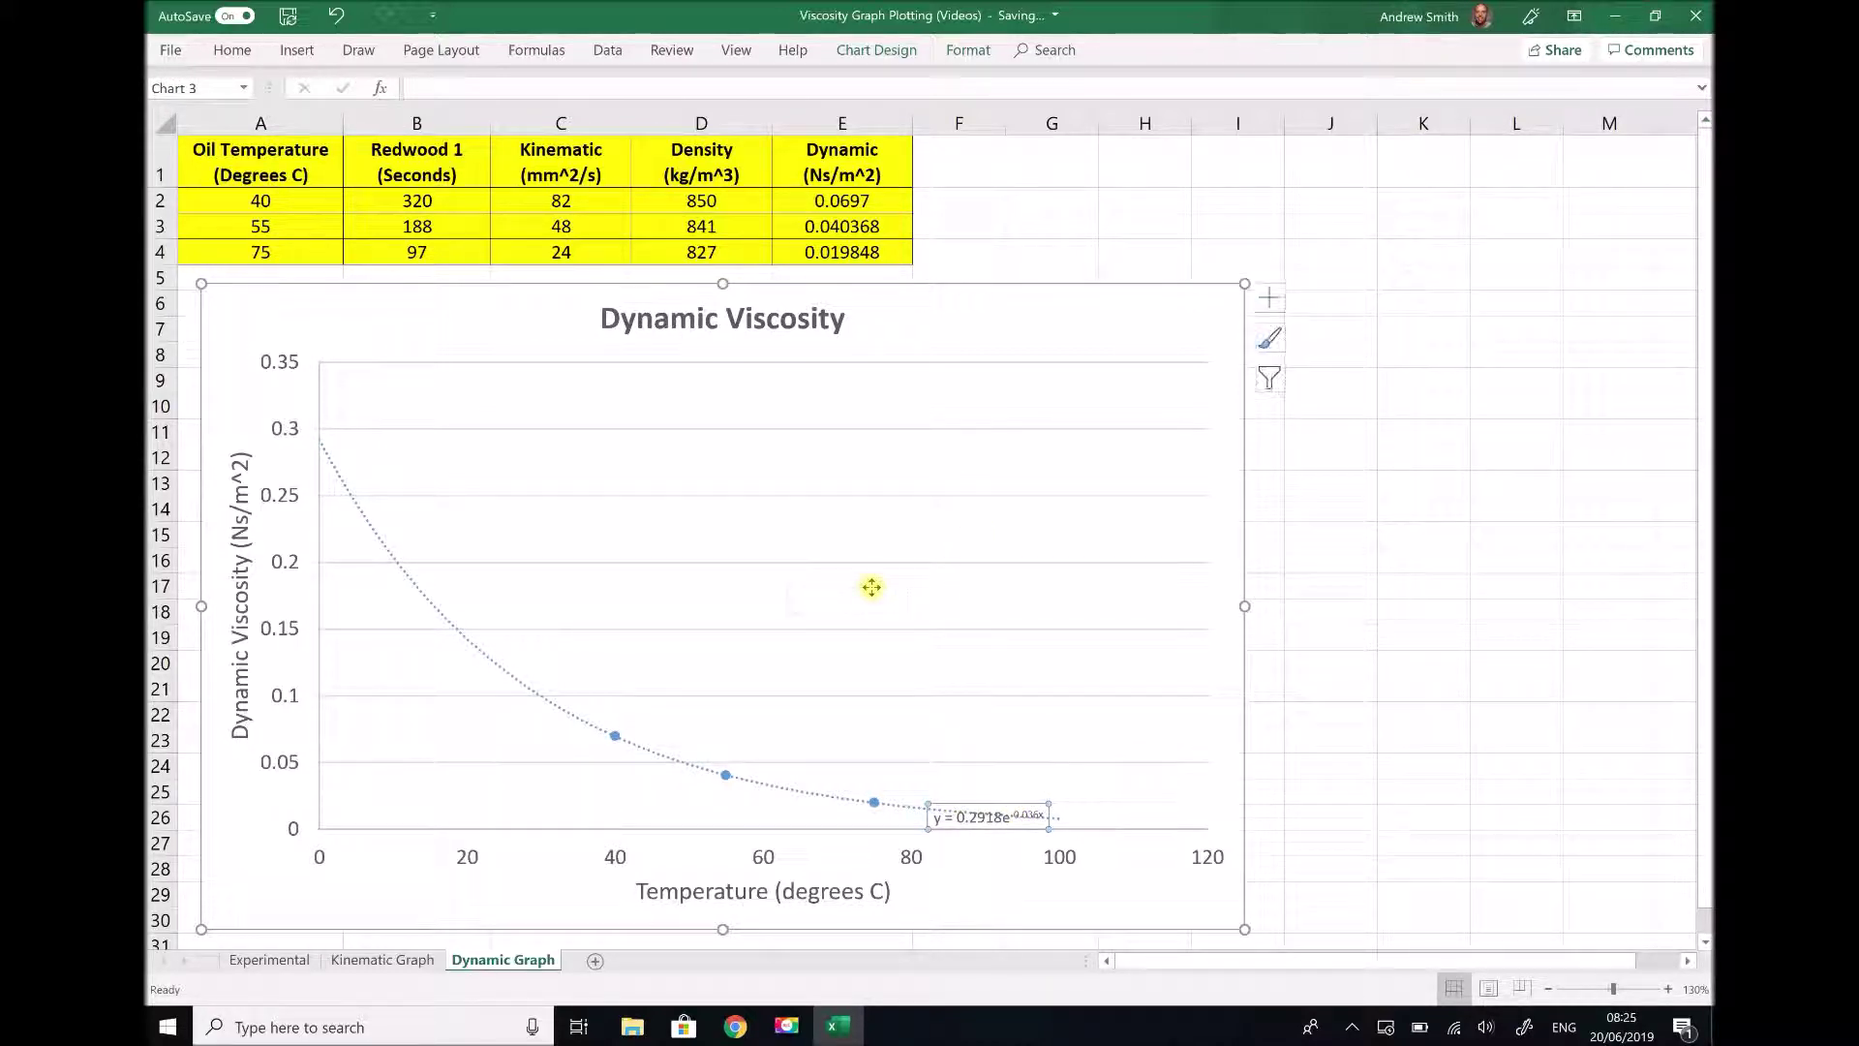
left_click_drag(876, 589, 873, 589)
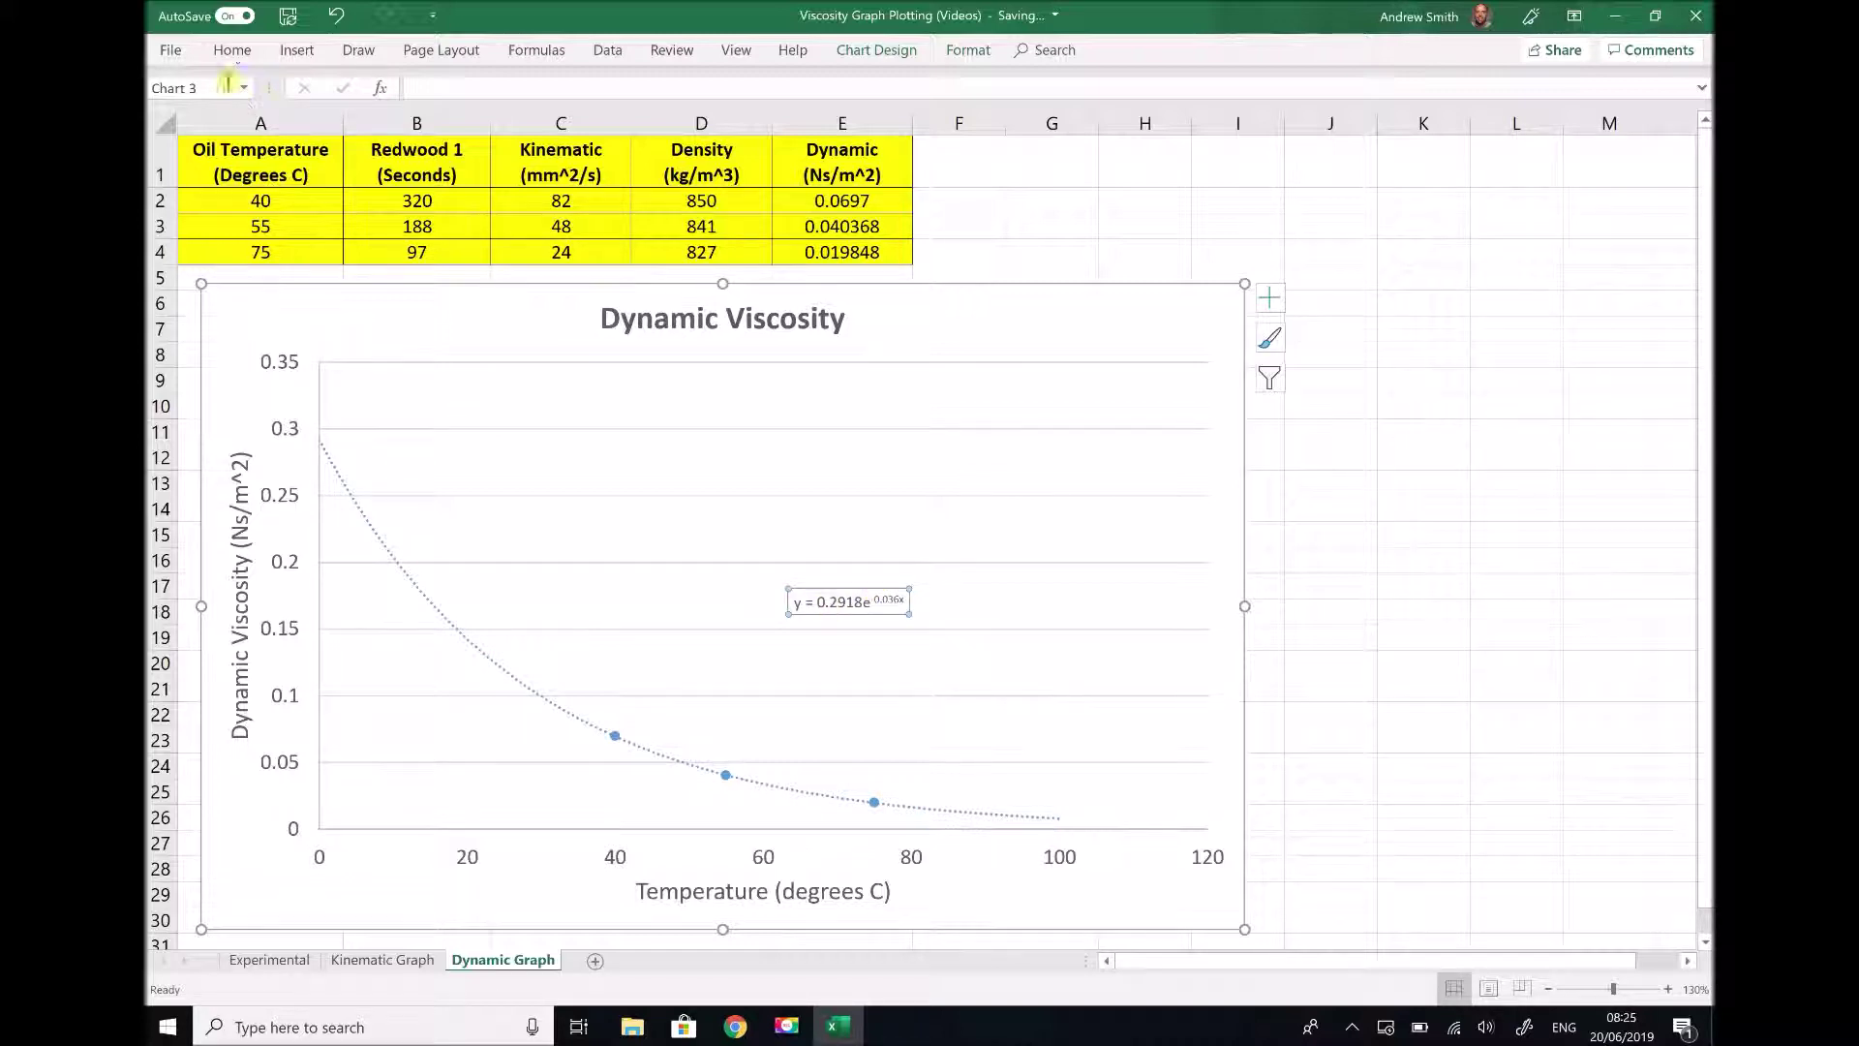
left_click(233, 49)
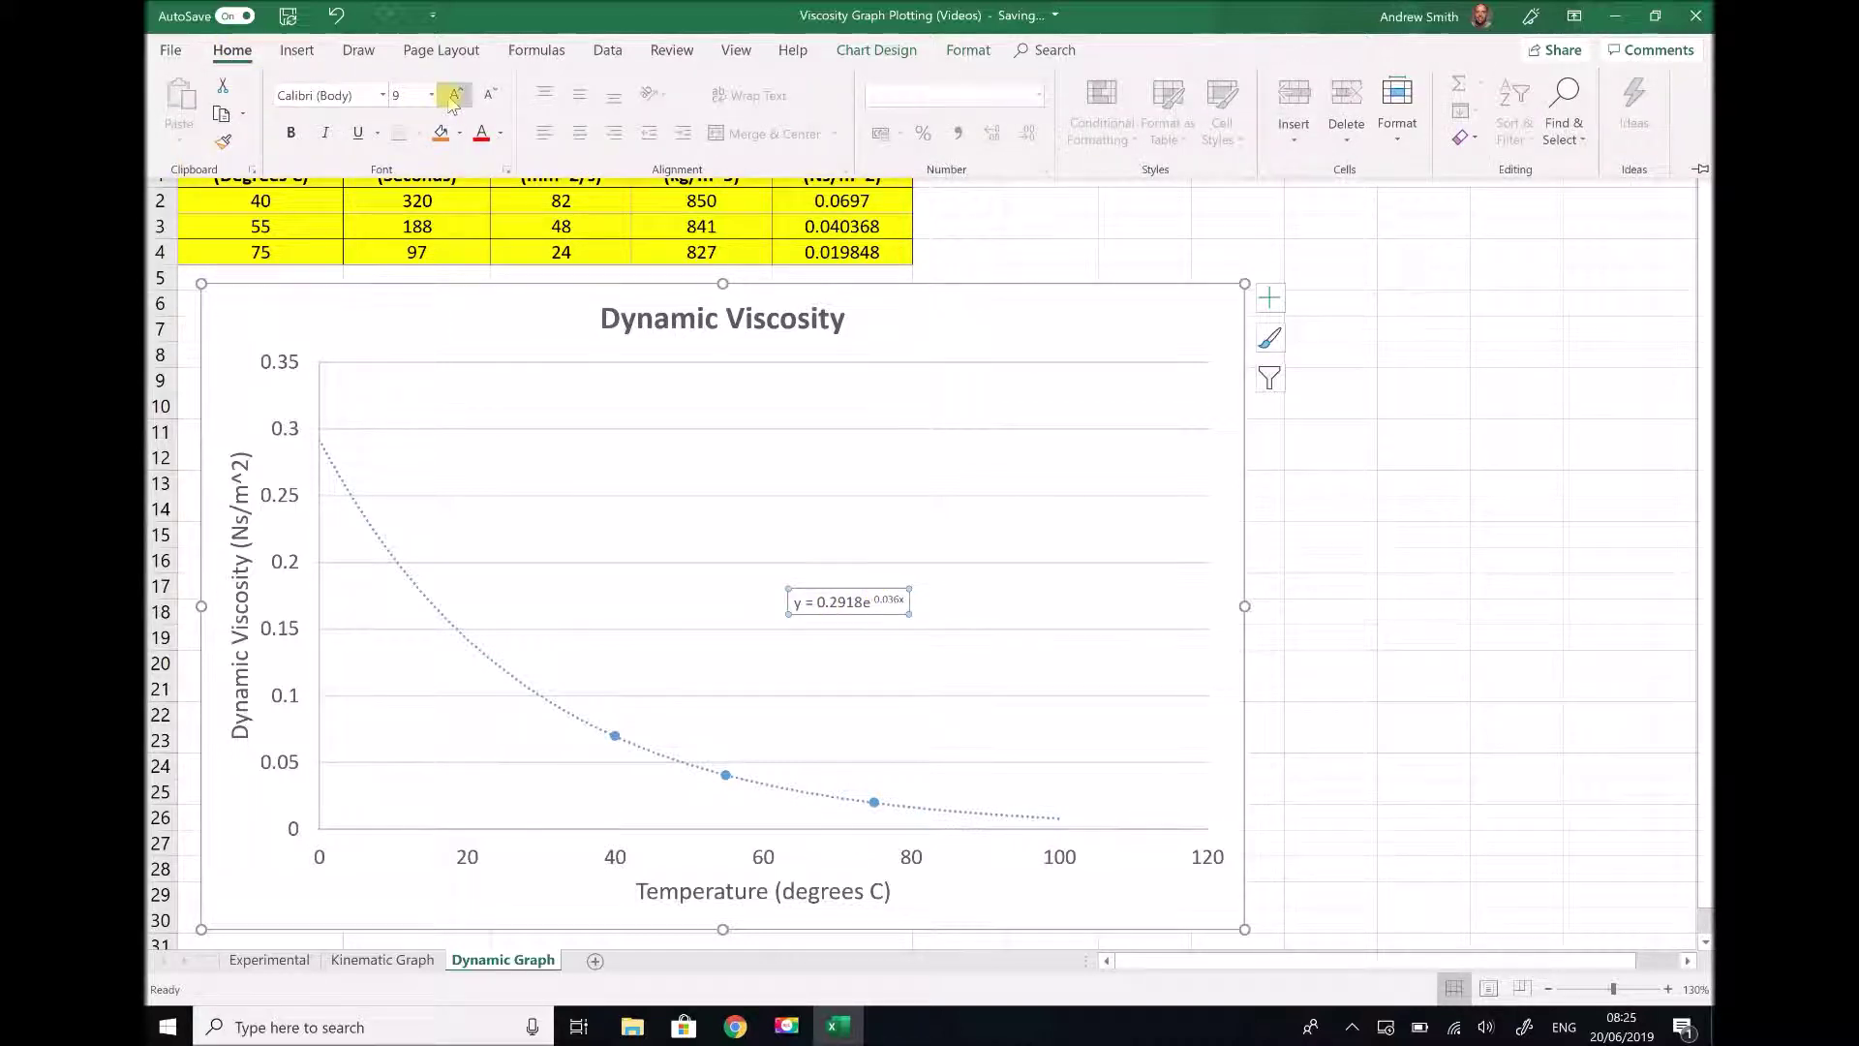
left_click(454, 95)
left_click(454, 96)
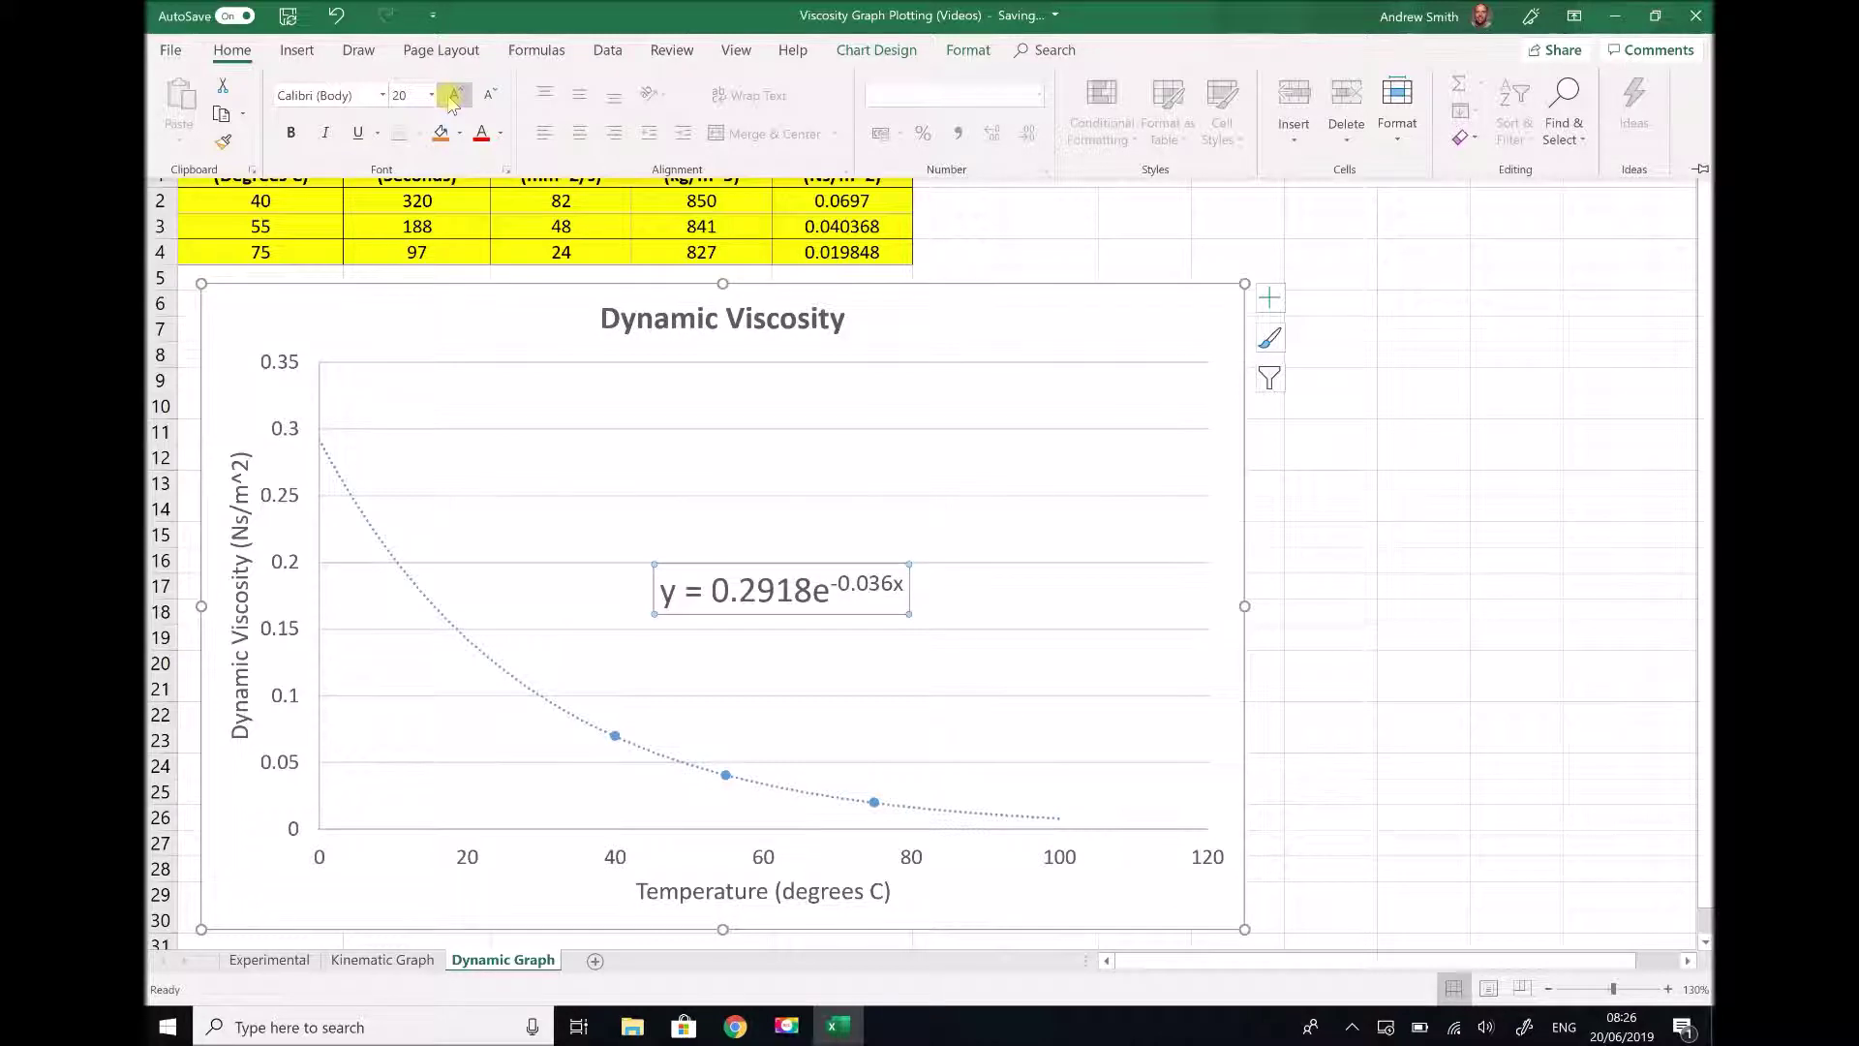
left_click(1293, 547)
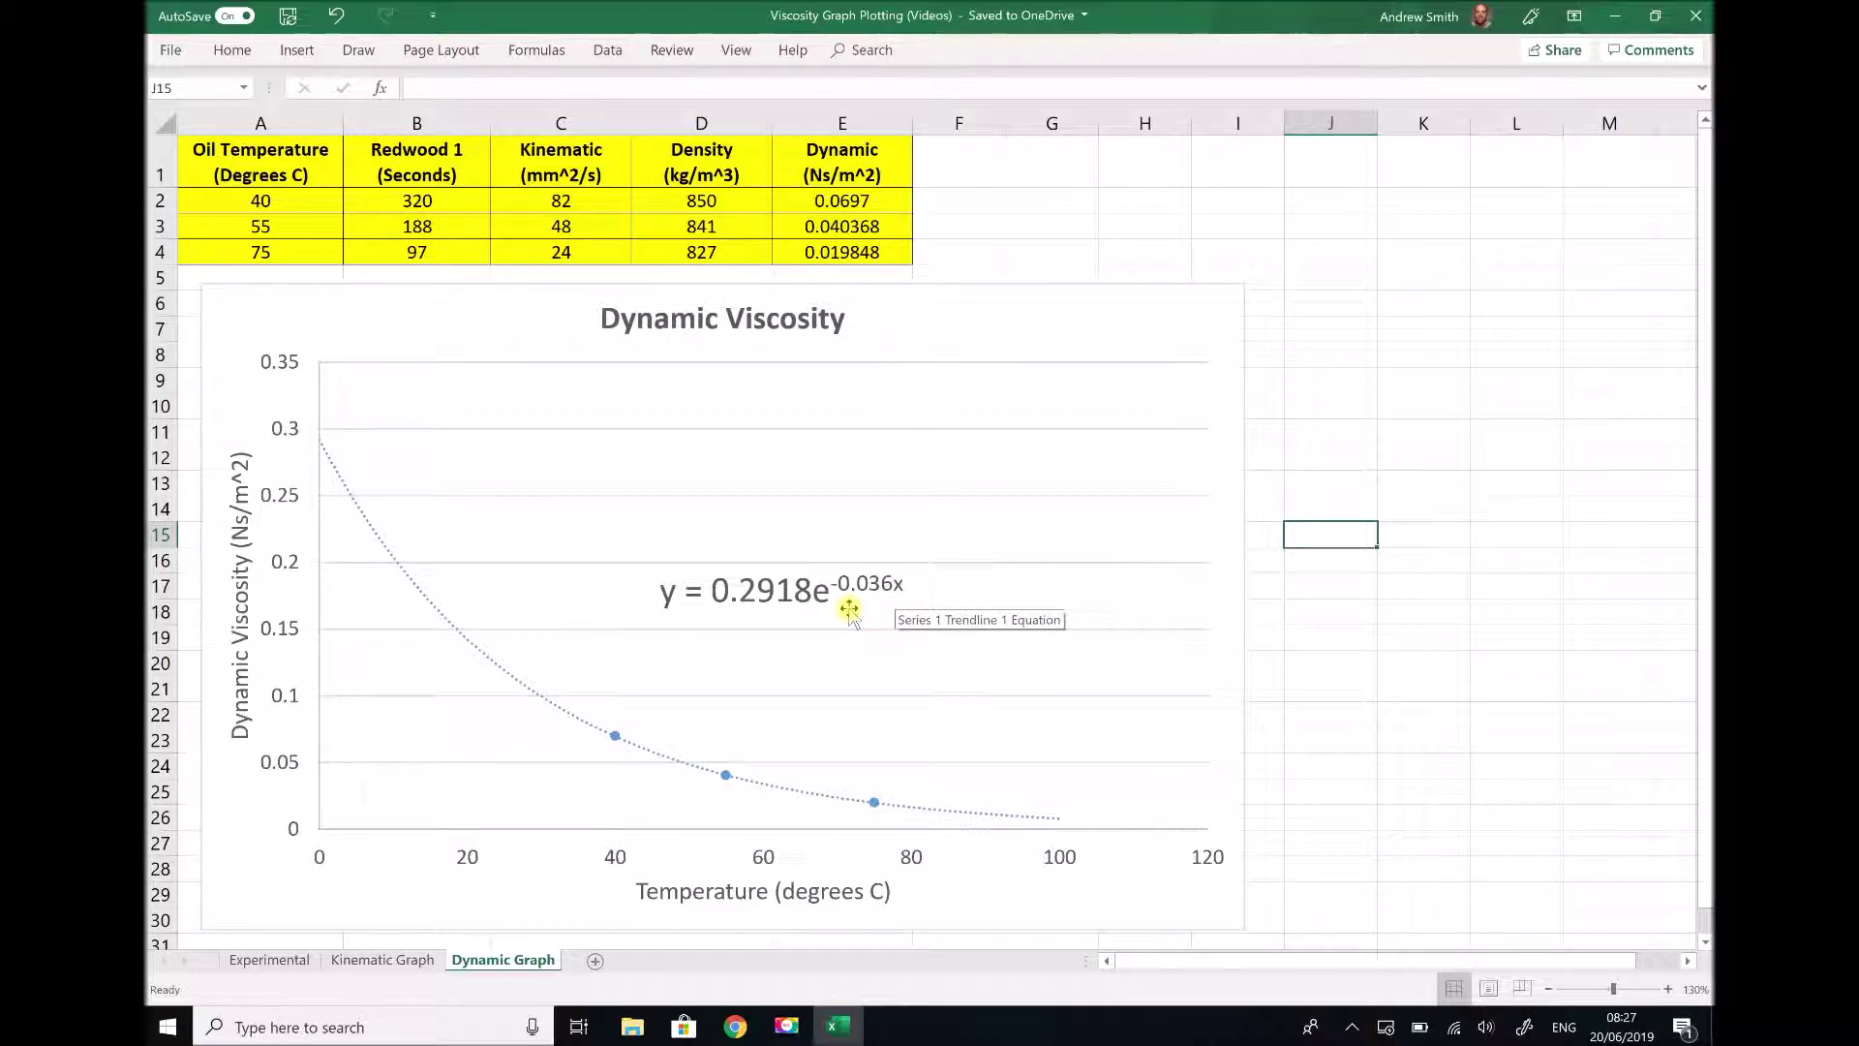
Enter =0.2918*EXP(-0.036*20) in G2, giving a viscosity of 0.142034 at 20 °C
left_click(1045, 206)
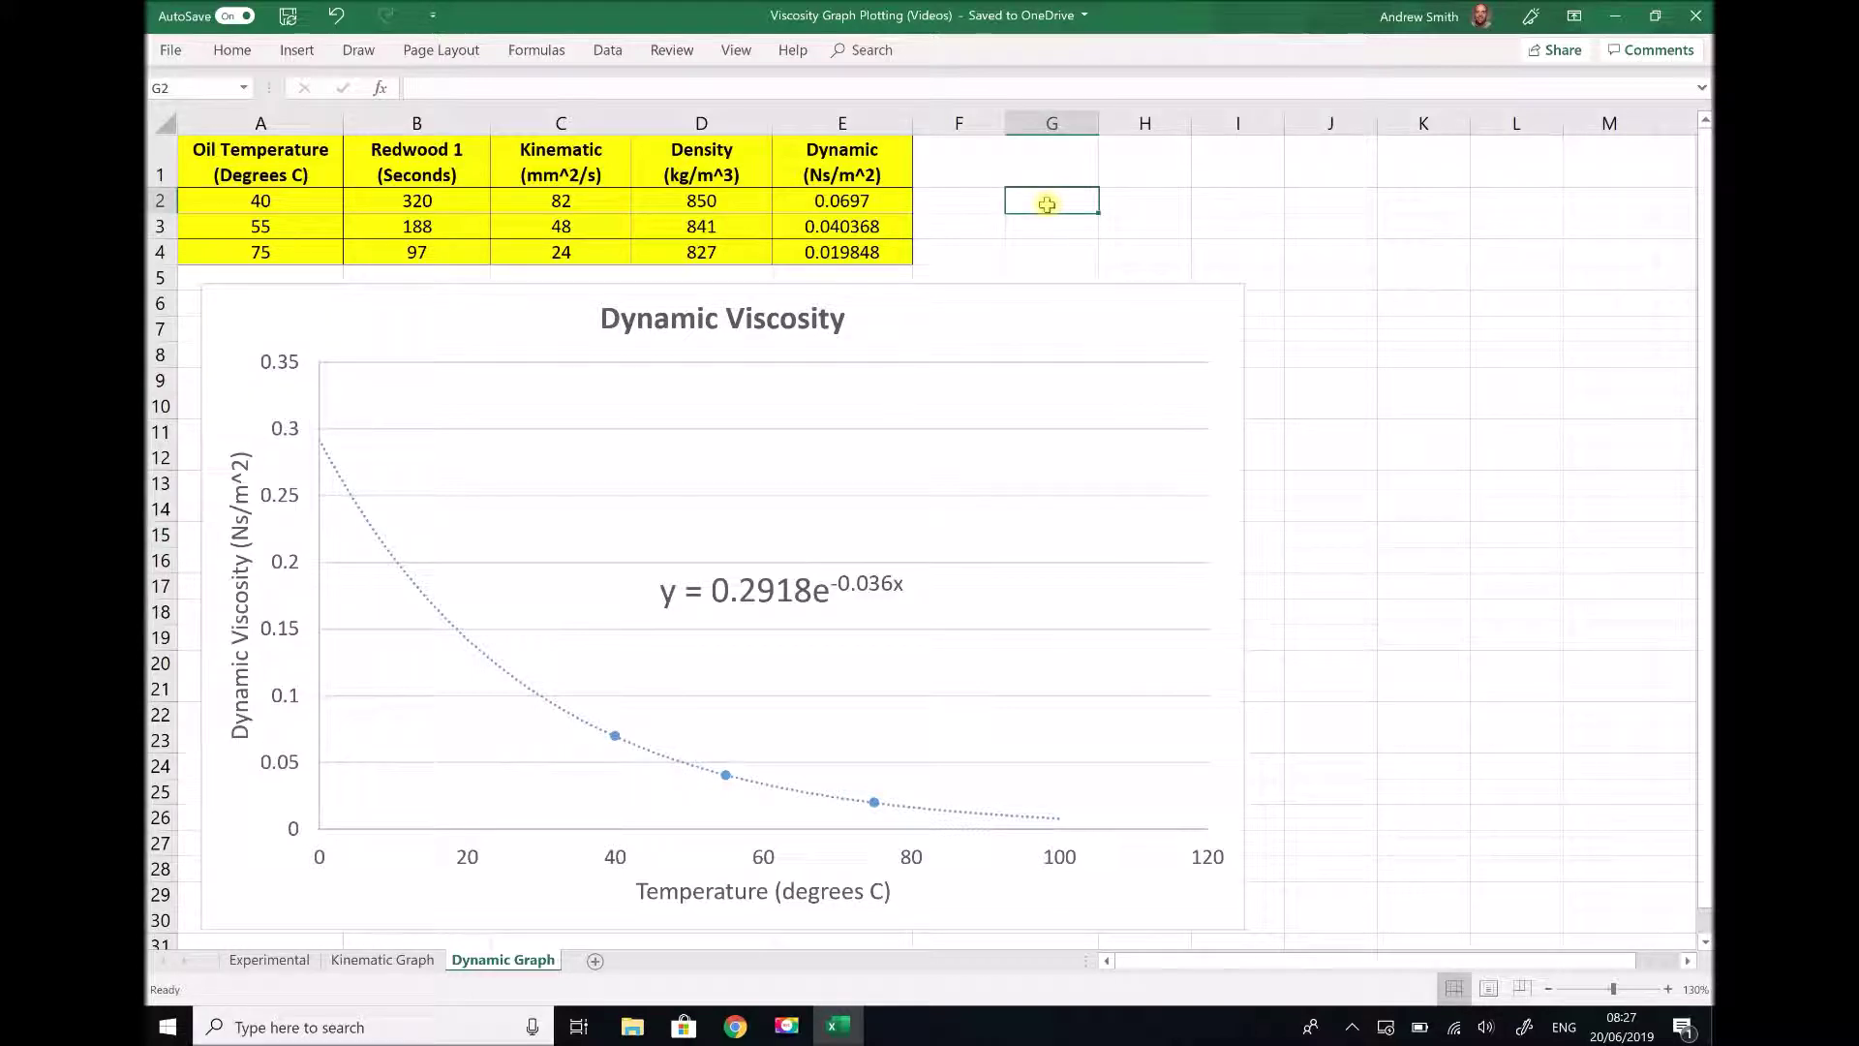
type("=")
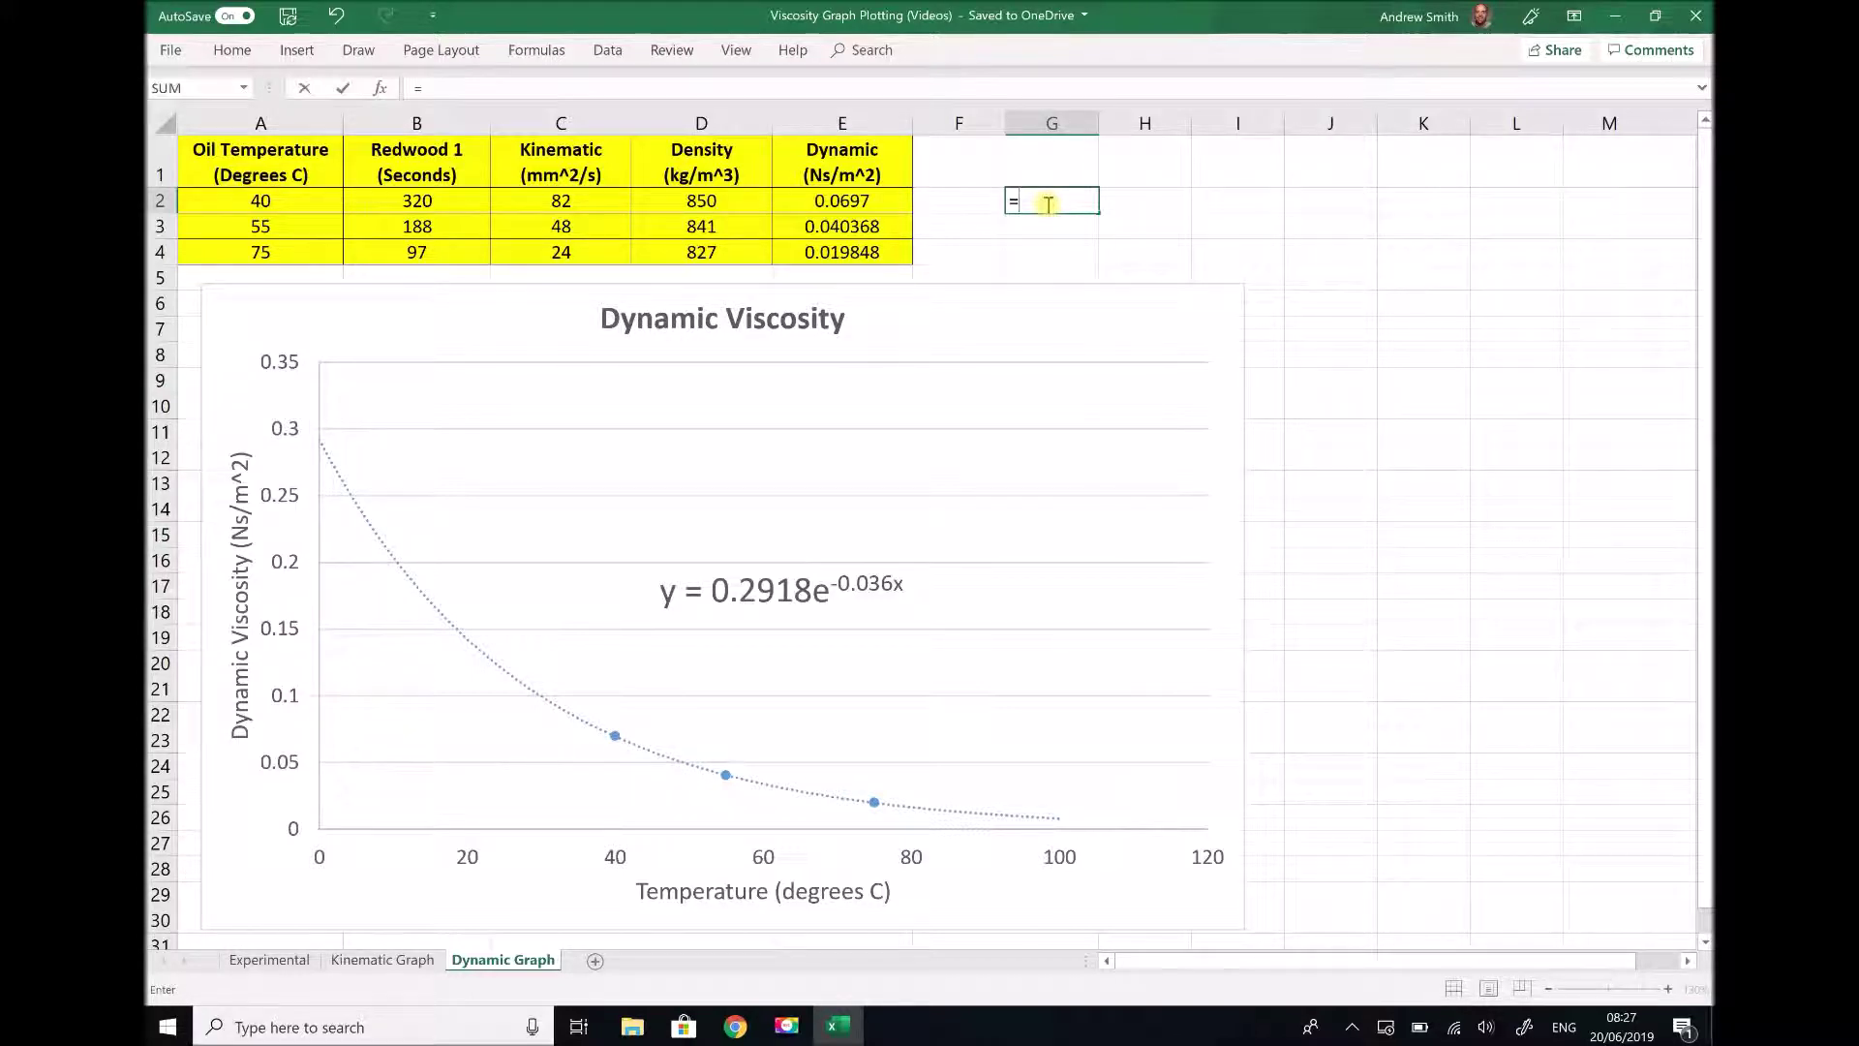
type("0.29")
type("18")
type("*E")
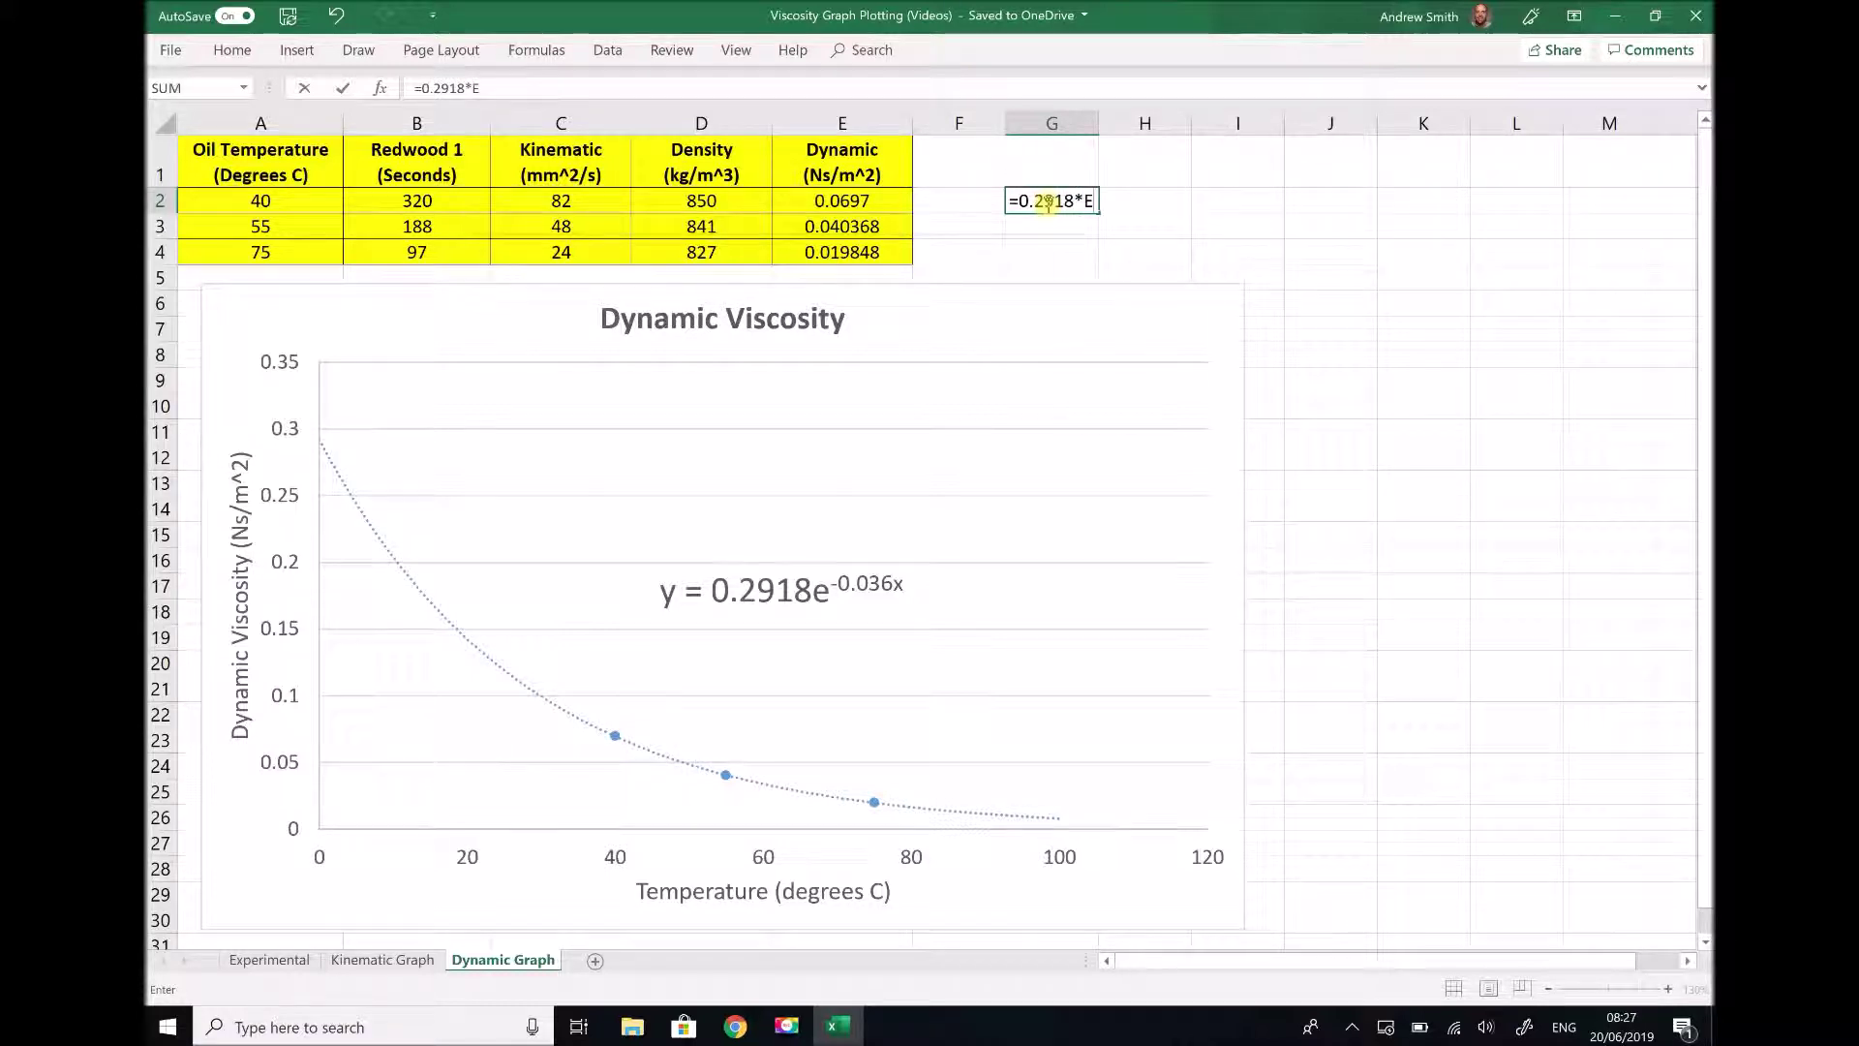
type("XP")
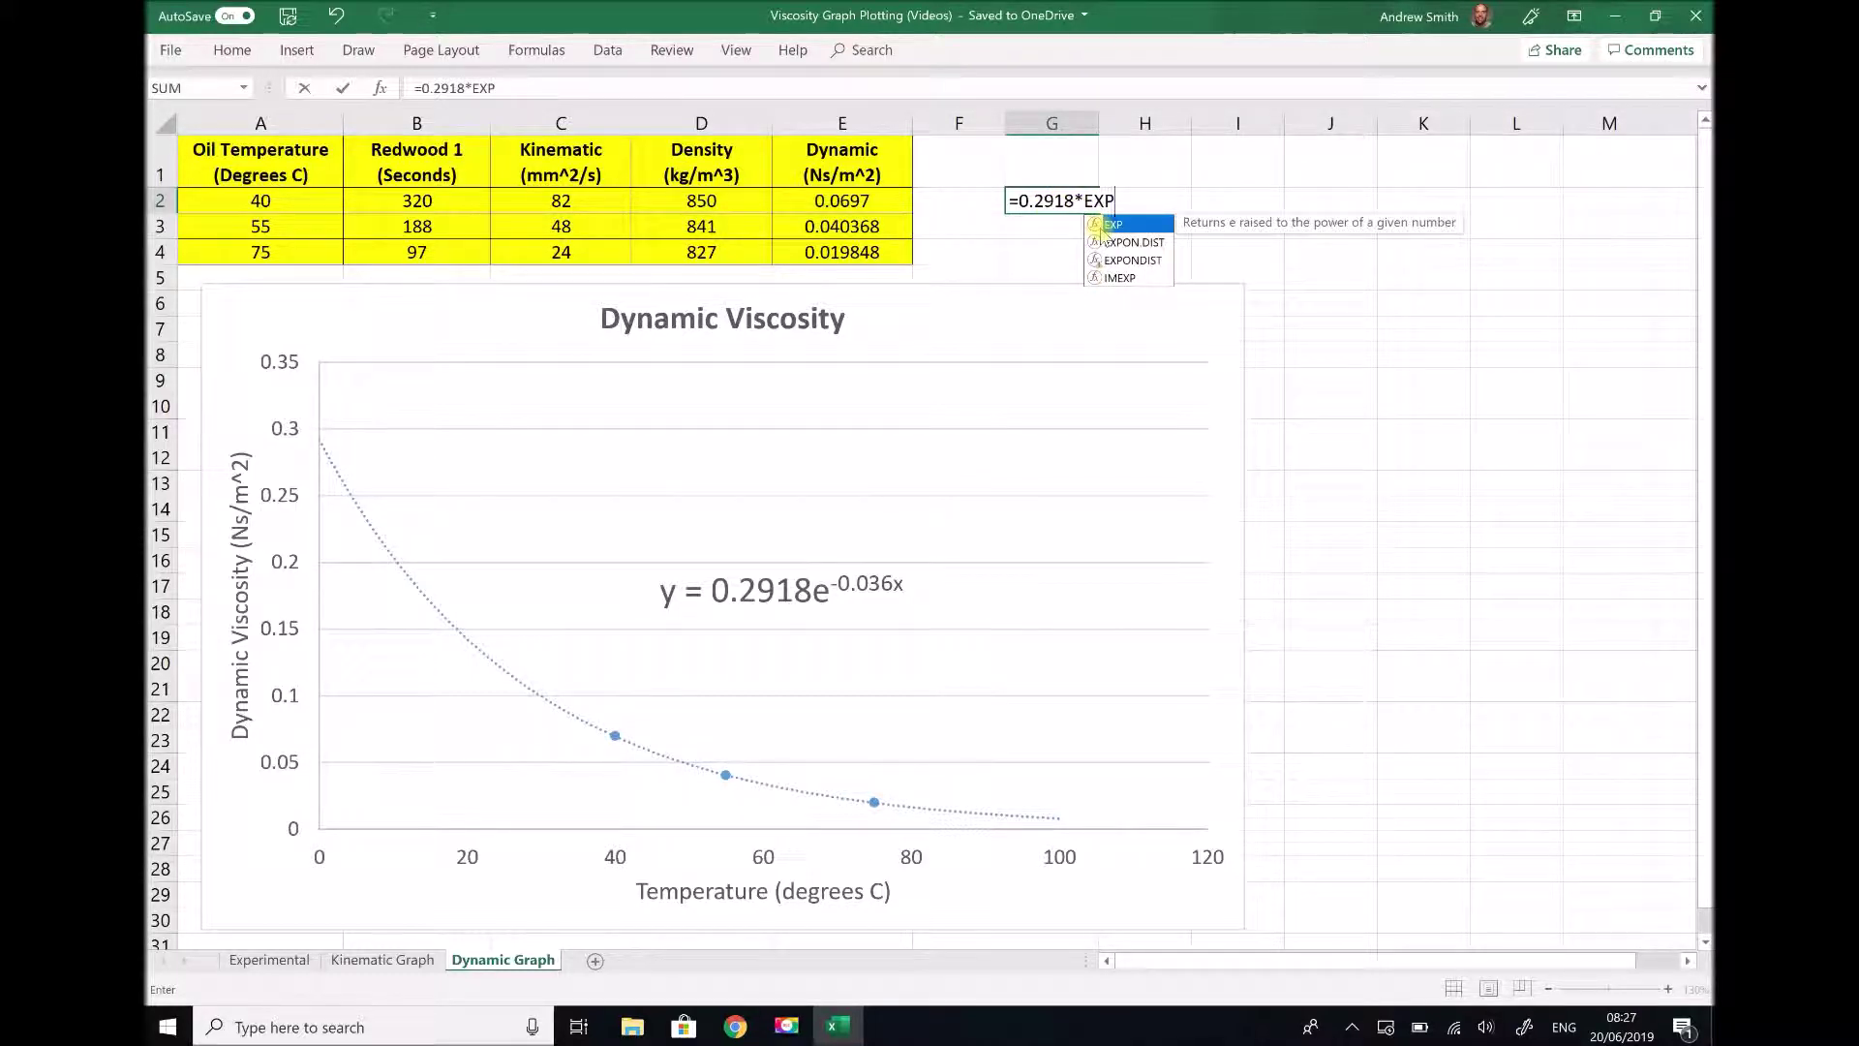
double_click(1092, 220)
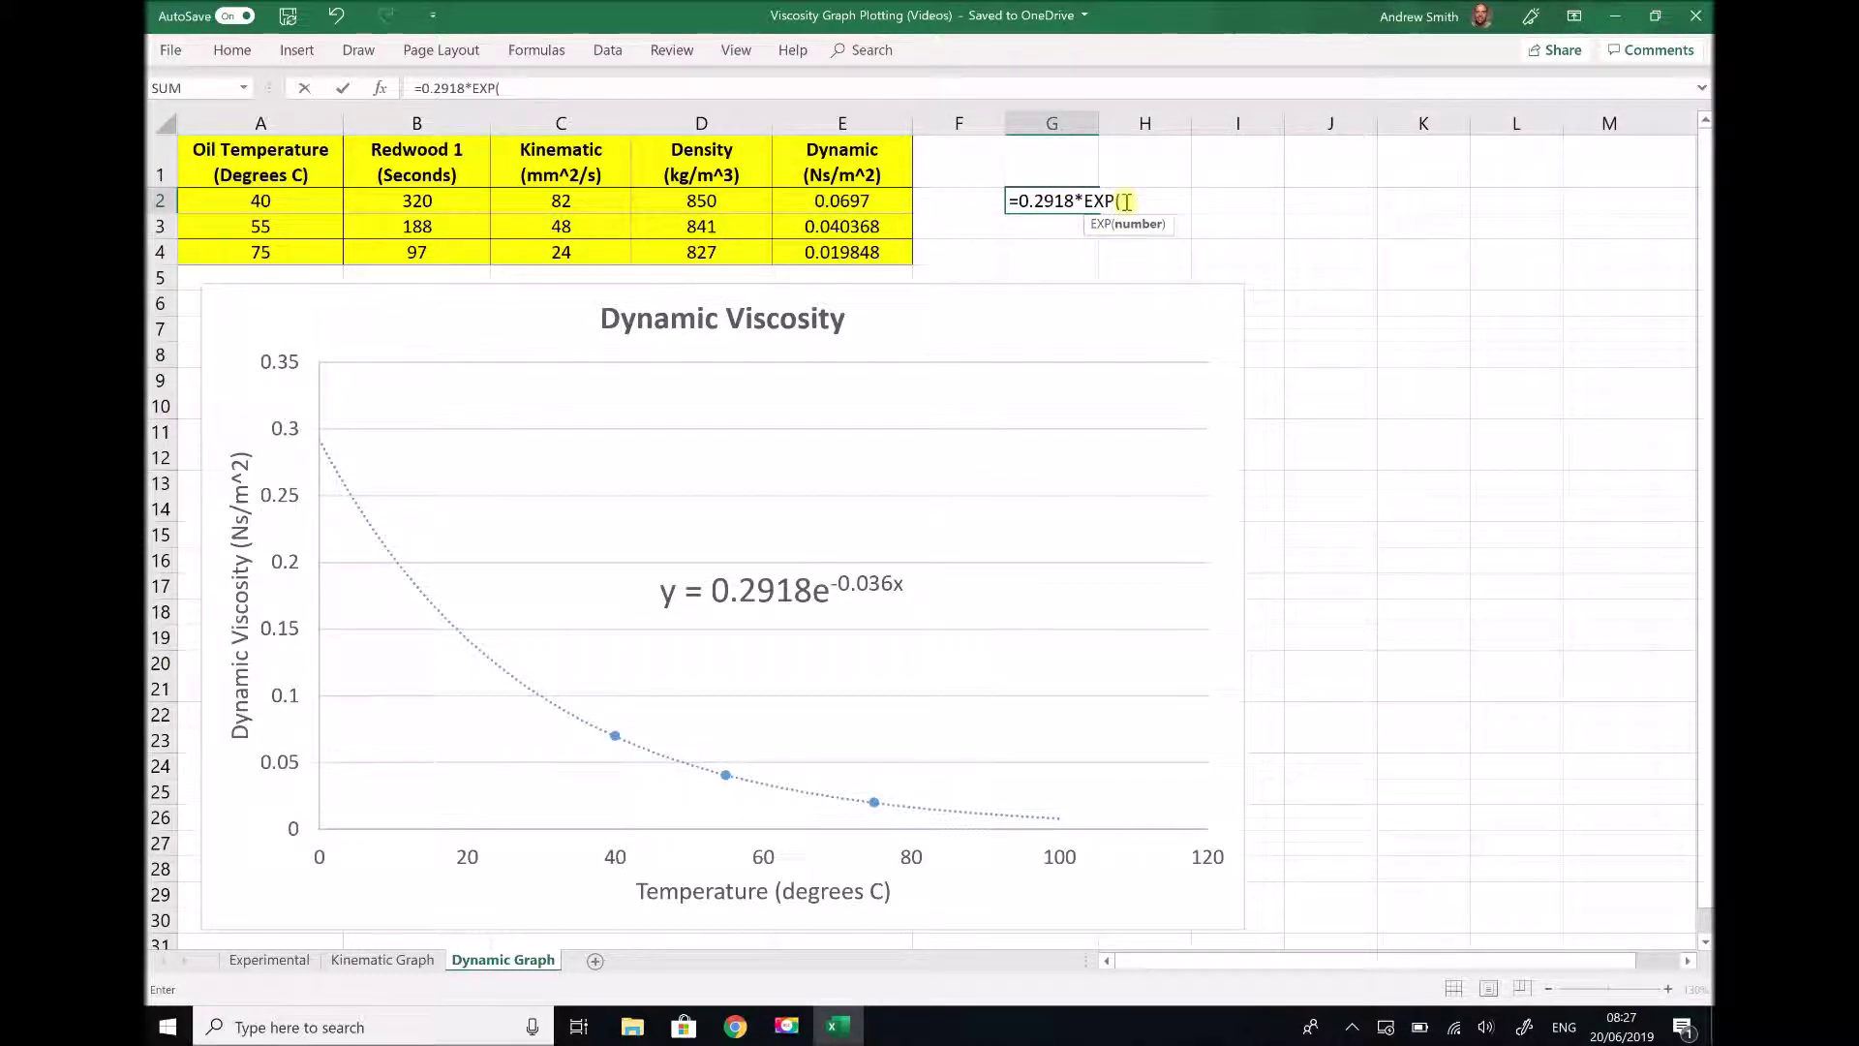
type("-0.0")
type("36")
type("*20)")
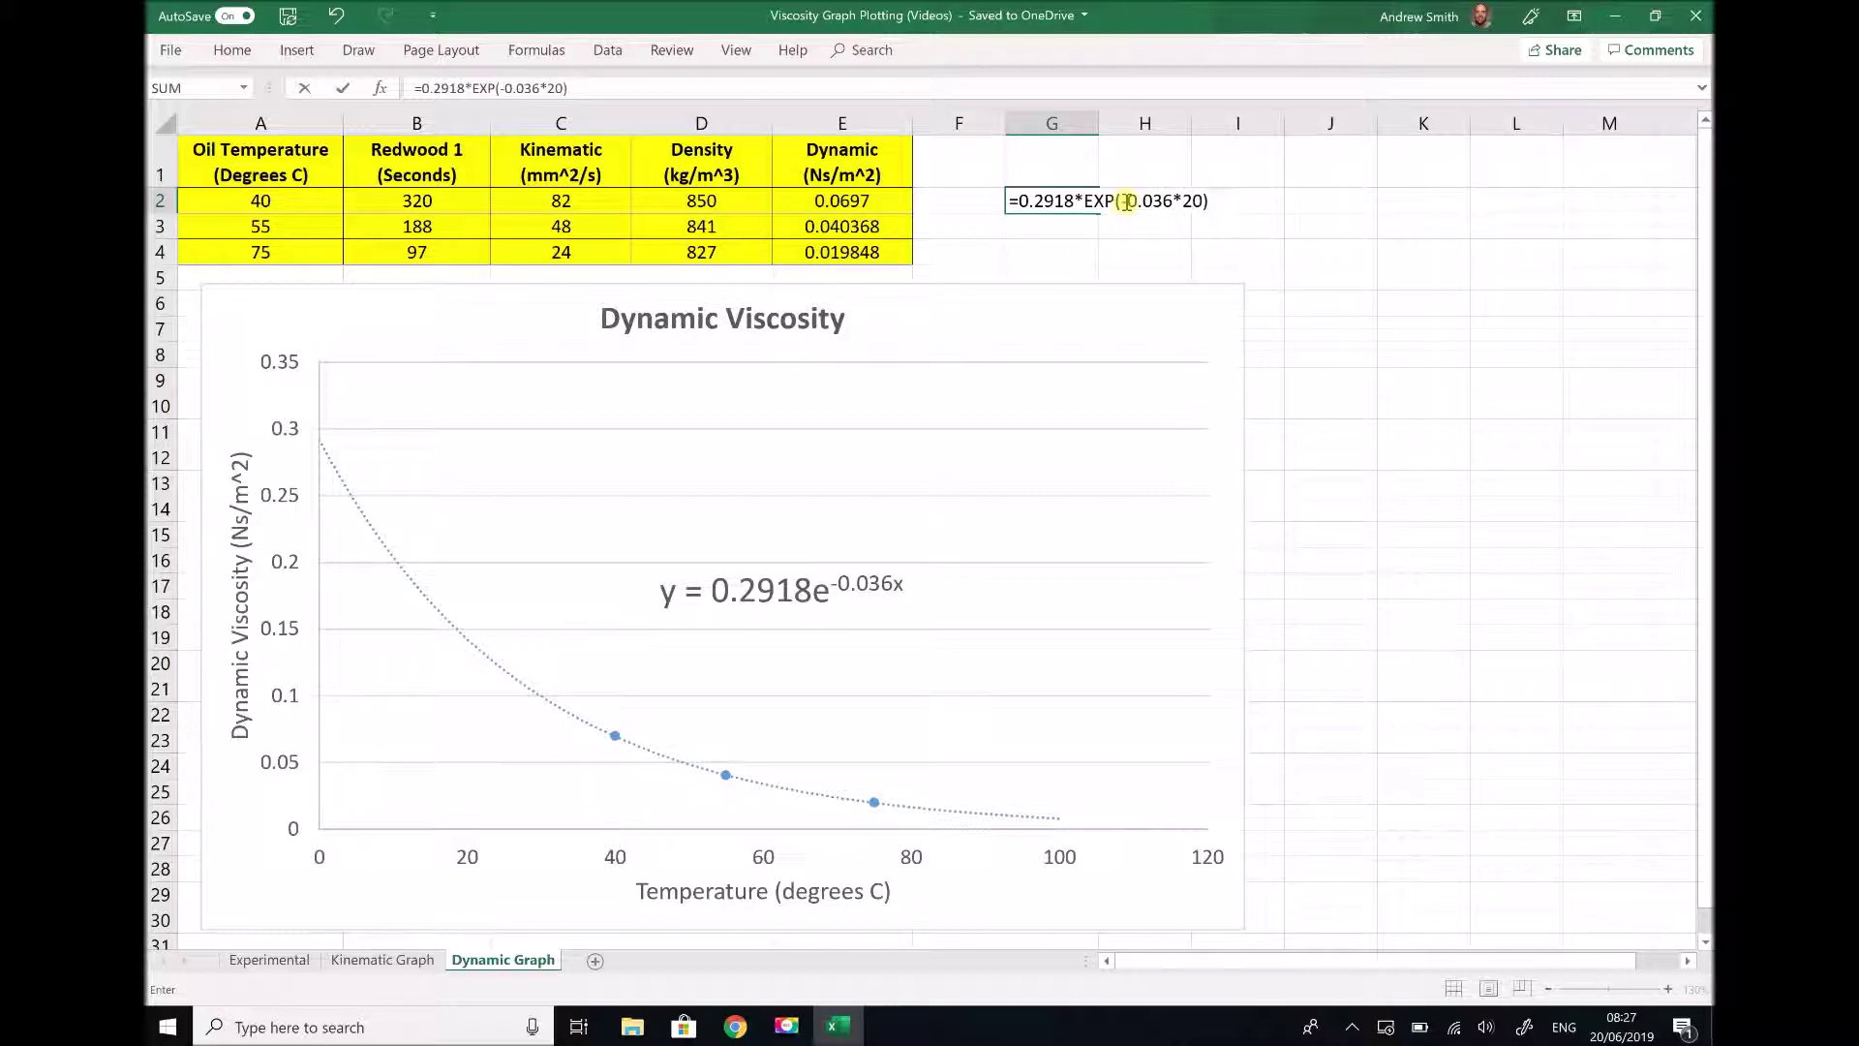
key("Return")
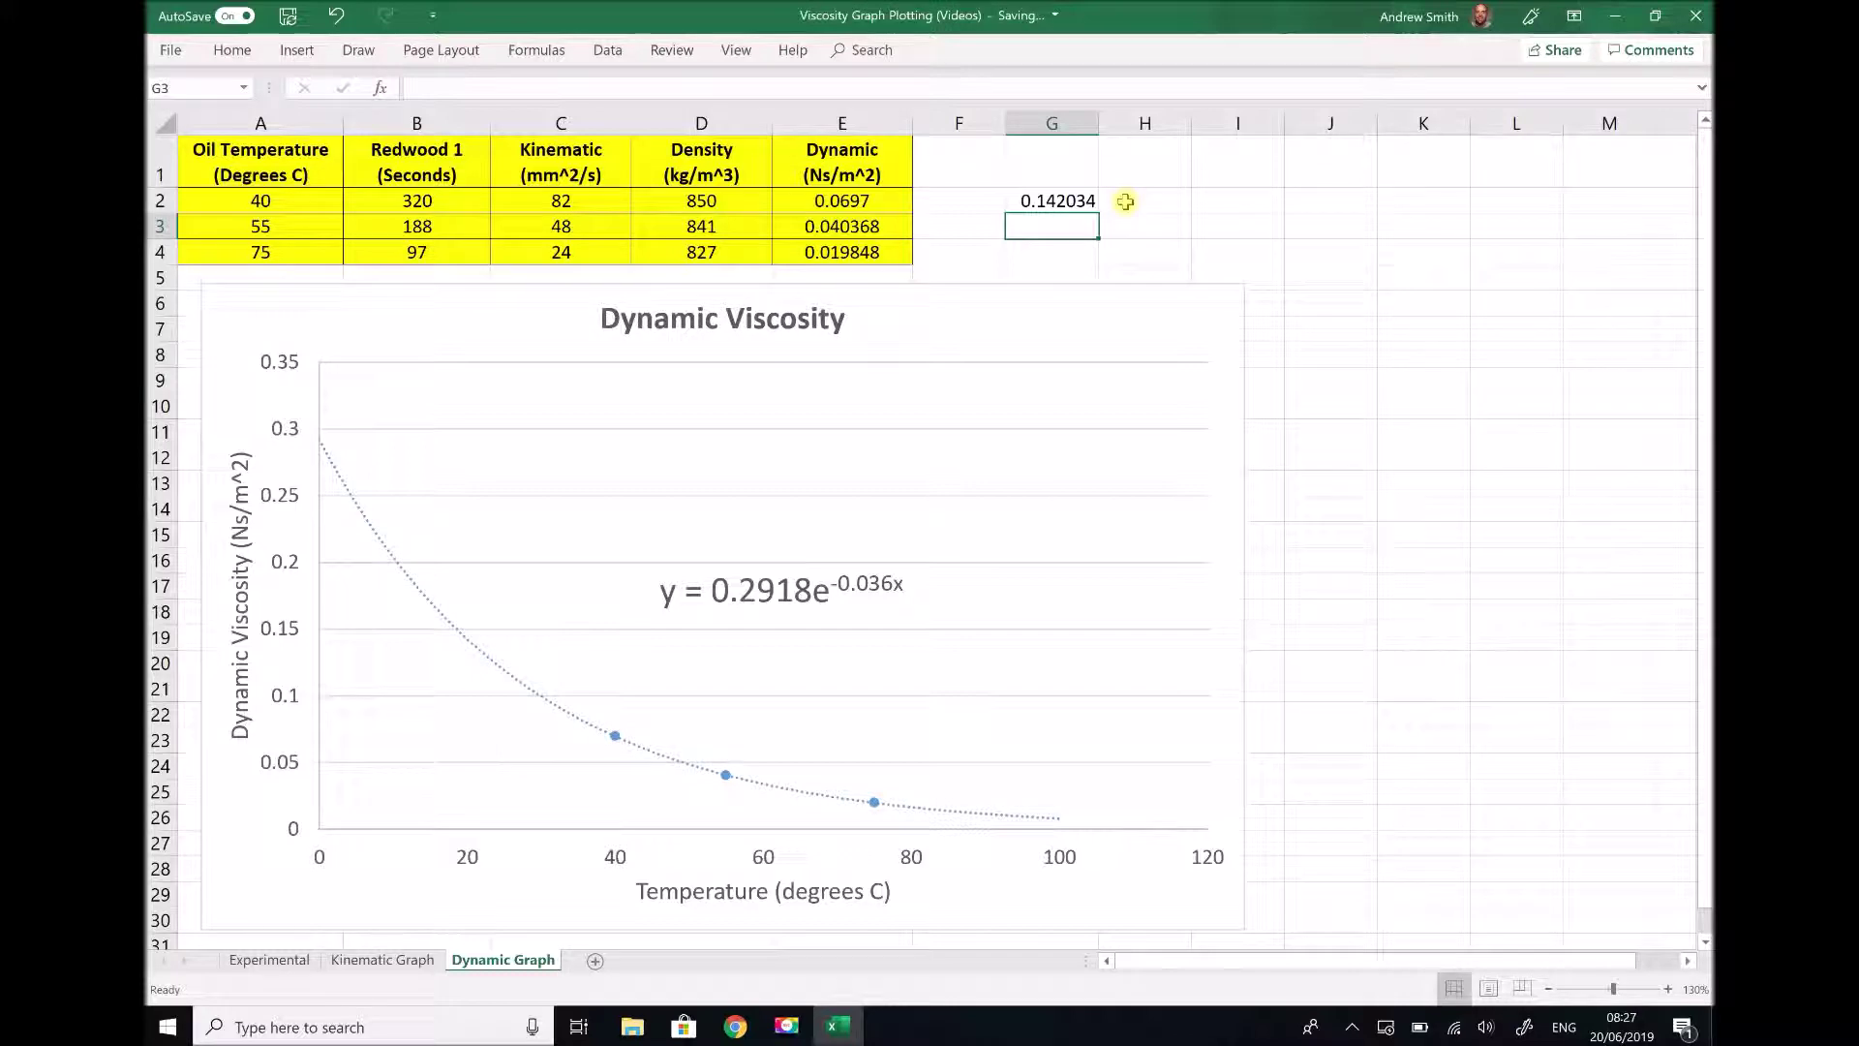